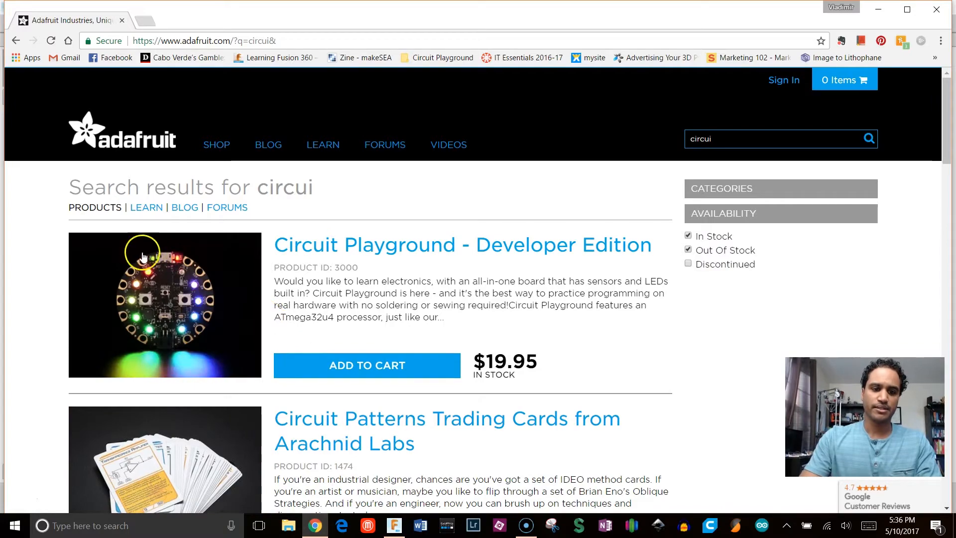
Open the downloads page of Circuit Playground - Developer Edition from its technical details and bring up the save options for the dimensioned board drawing.
{"action": "left_click", "coordinate": [223, 275]}
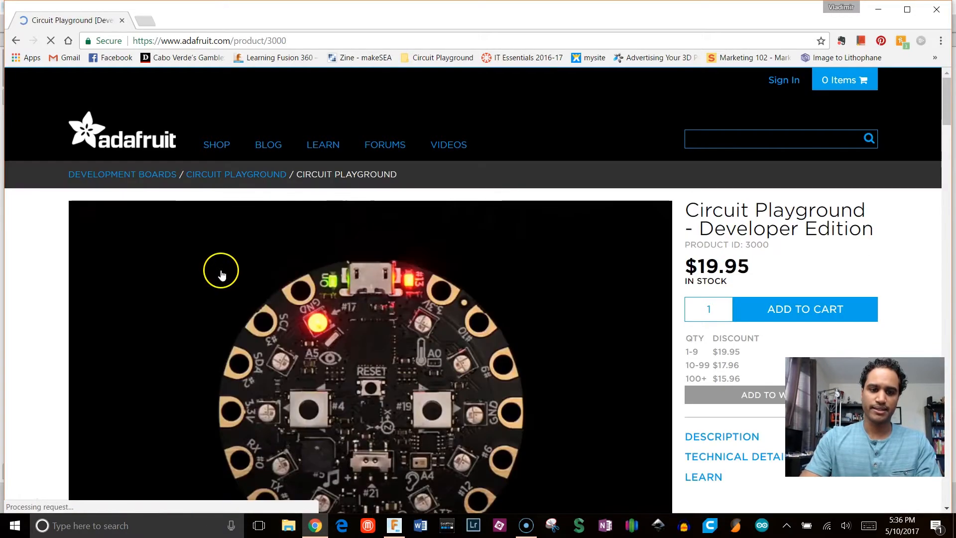
{"action": "left_click_drag", "start_coordinate": [947, 111], "coordinate": [951, 247]}
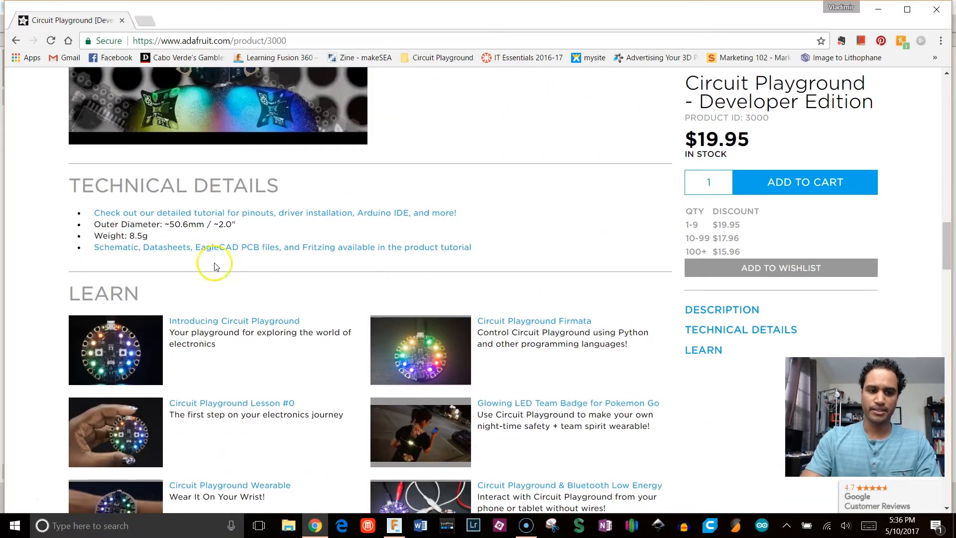
{"action": "left_click", "coordinate": [170, 247]}
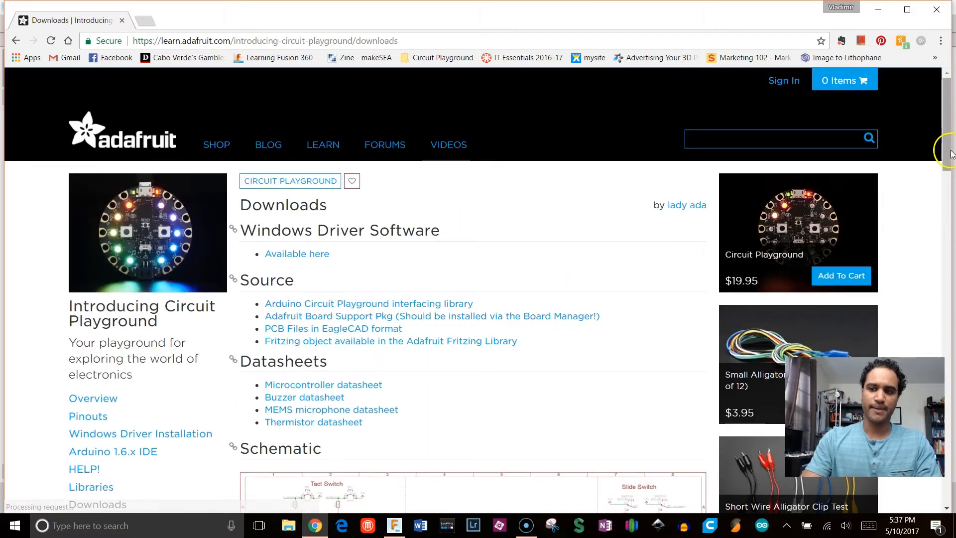
{"action": "left_click_drag", "start_coordinate": [948, 145], "coordinate": [949, 318]}
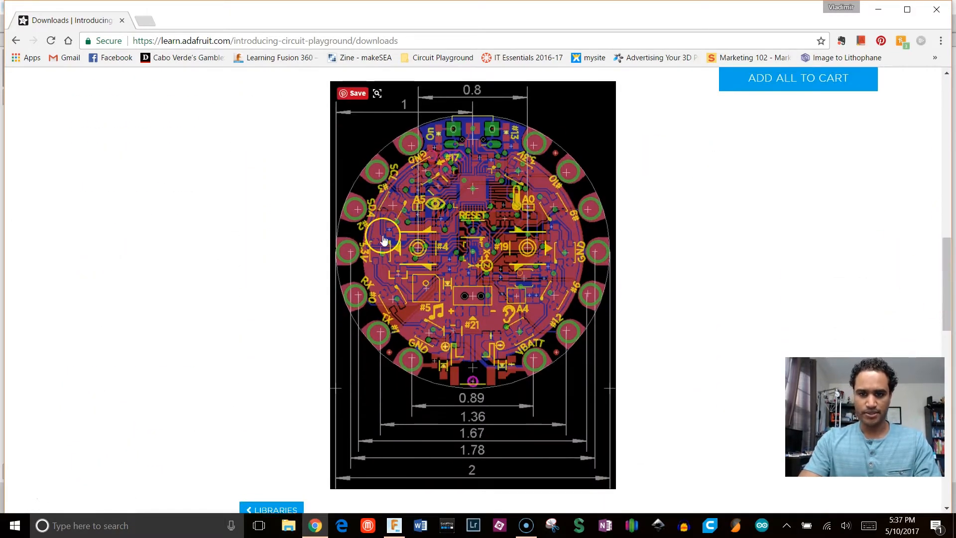
{"action": "right_click", "coordinate": [499, 240]}
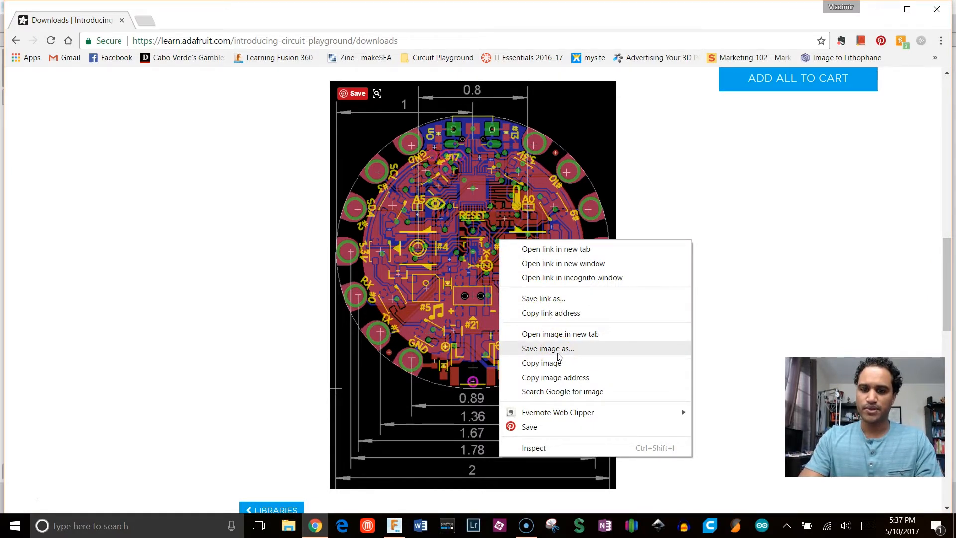
Switch to Fusion 360 and attach the circuit_playground_fabprint image as a canvas on the horizontal XY plane.
{"action": "left_click", "coordinate": [878, 9]}
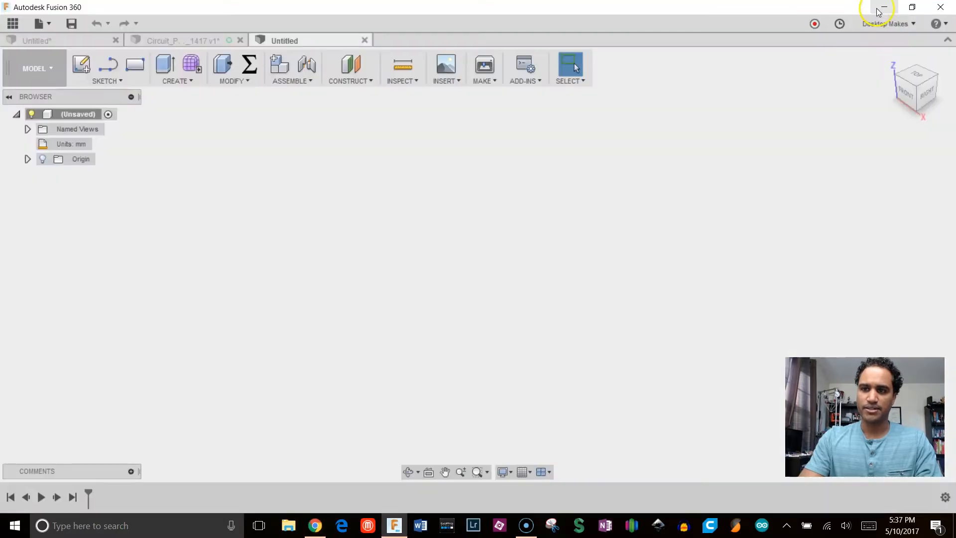
{"action": "left_click", "coordinate": [445, 82]}
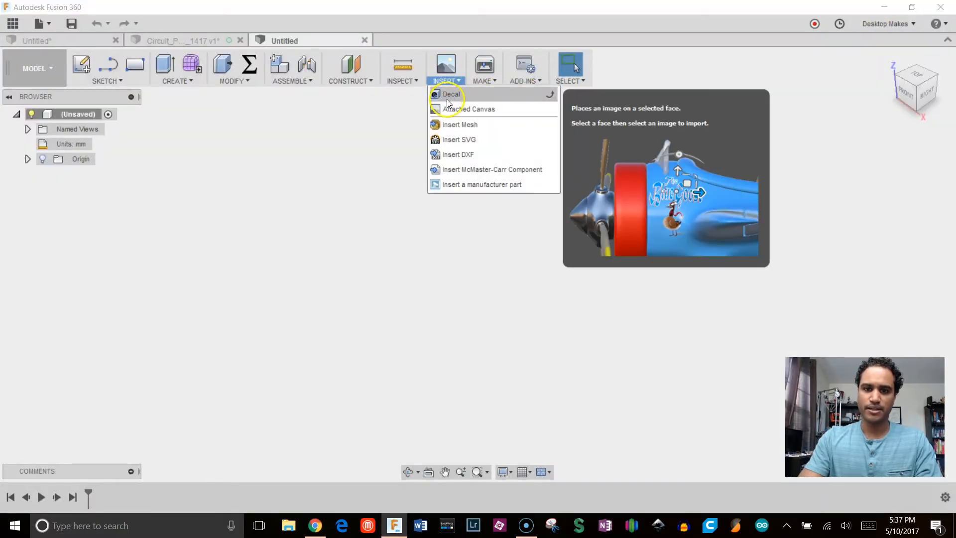
{"action": "left_click", "coordinate": [453, 109]}
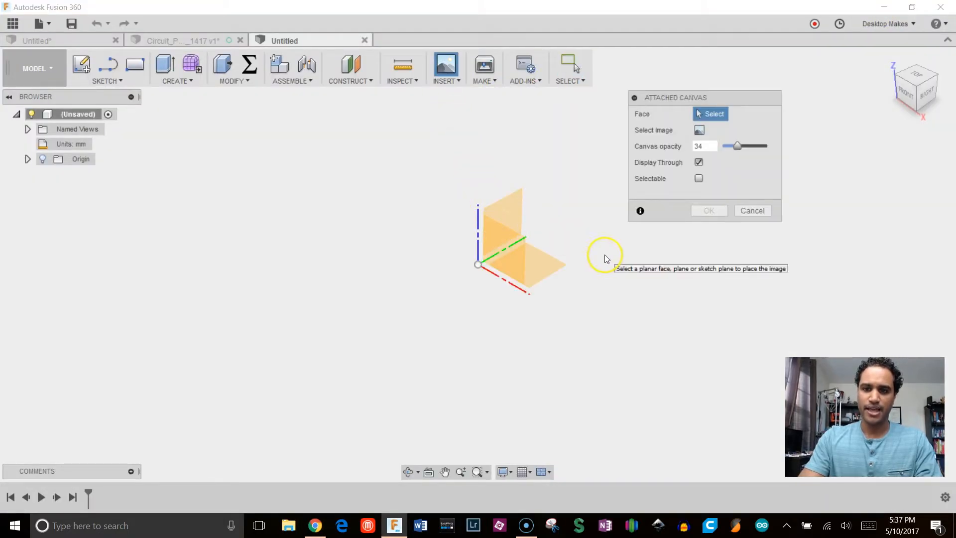
{"action": "left_click_drag", "start_coordinate": [698, 99], "coordinate": [677, 111]}
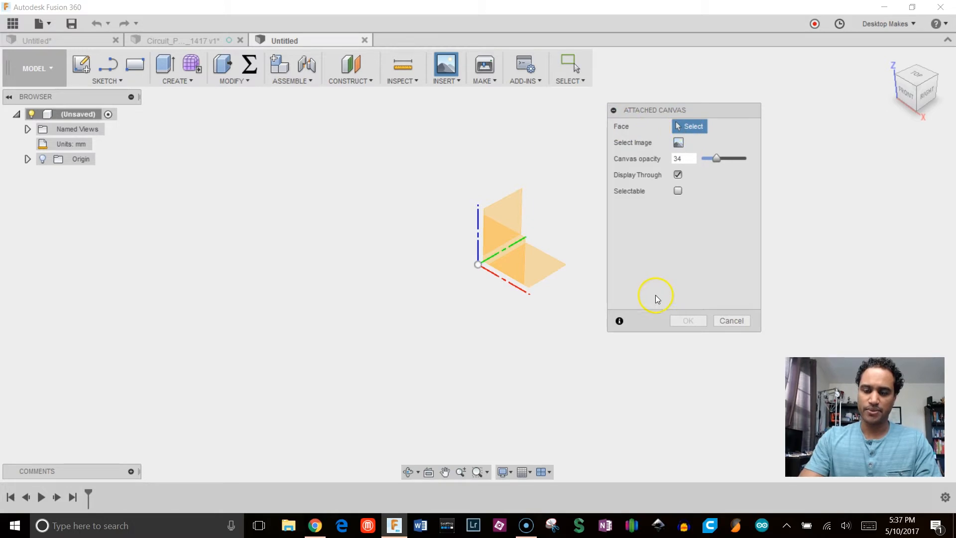
{"action": "left_click", "coordinate": [556, 269]}
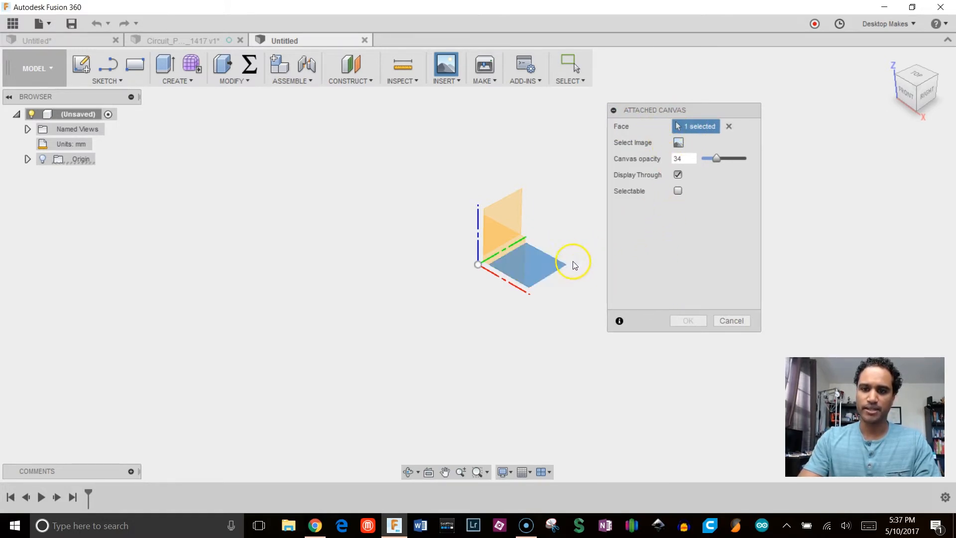
{"action": "left_click", "coordinate": [678, 142]}
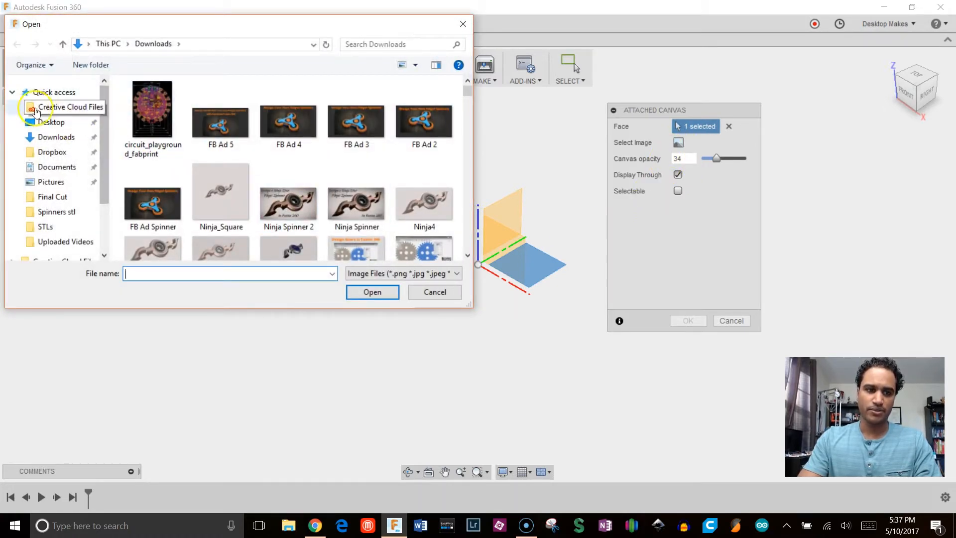
{"action": "double_click", "coordinate": [150, 94]}
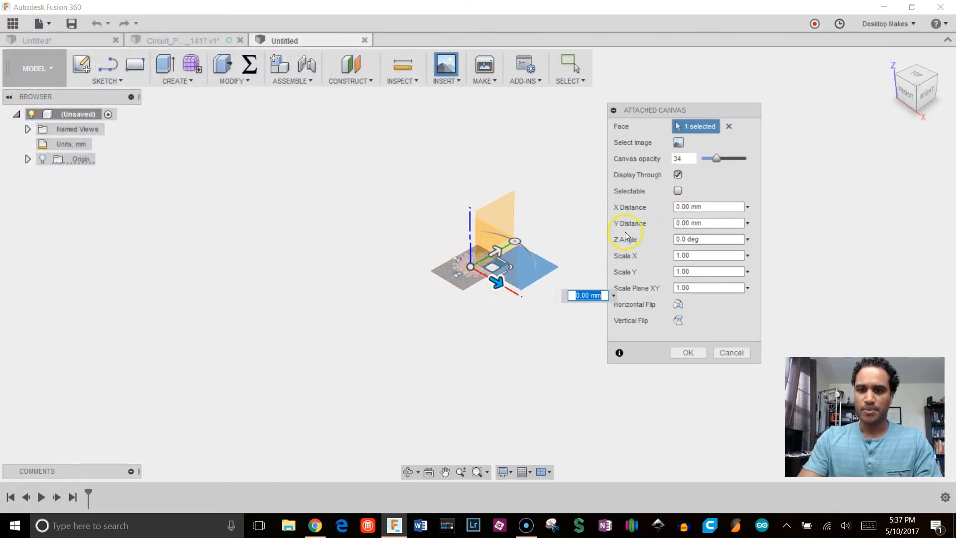
Set the canvas opacity to 32 and finish placing the attached canvas.
{"action": "left_click_drag", "start_coordinate": [717, 157], "coordinate": [715, 160]}
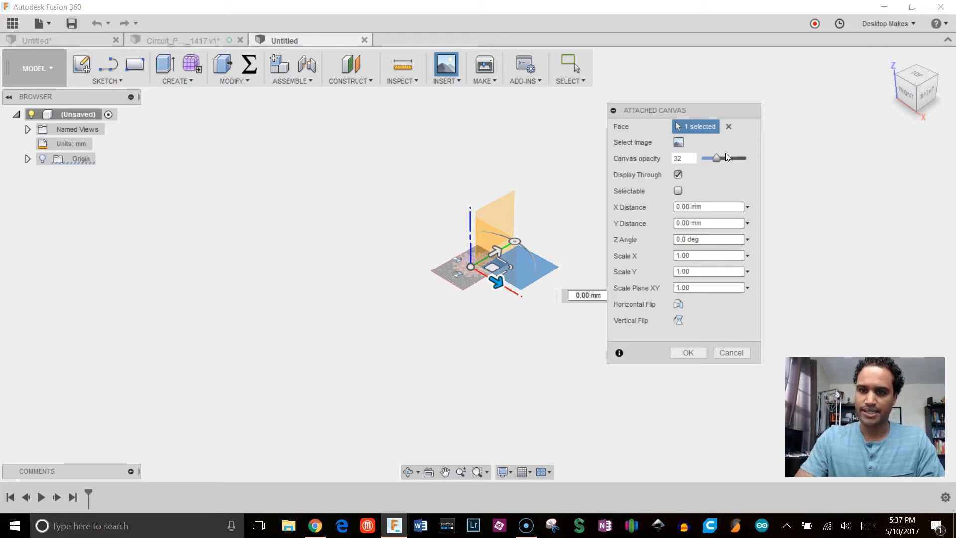
{"action": "left_click", "coordinate": [678, 175]}
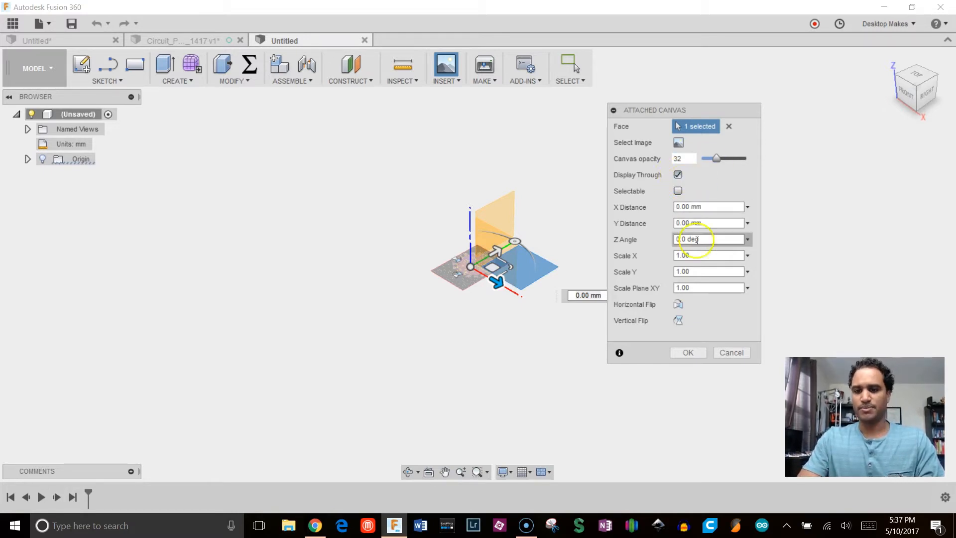
{"action": "left_click", "coordinate": [689, 352]}
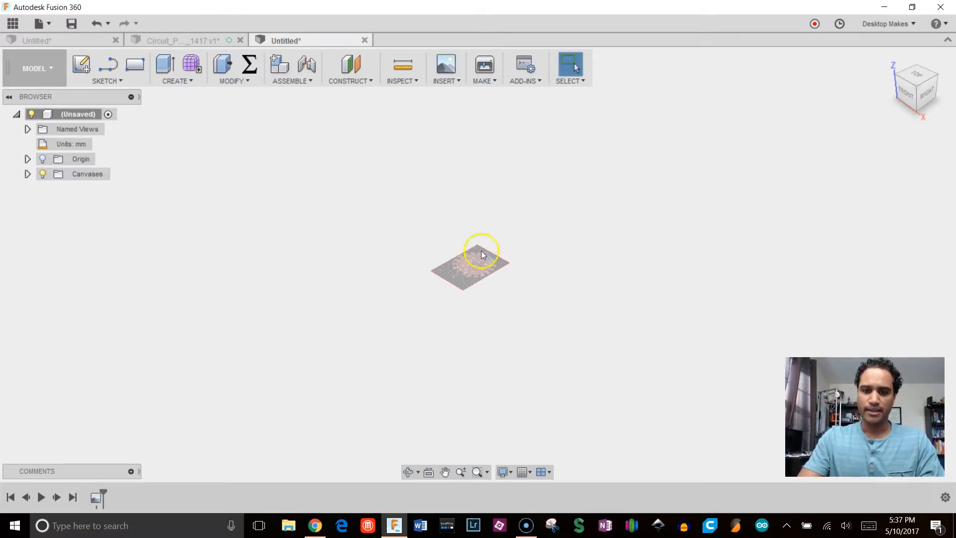
Orient the model to an upright top view and examine the dimensions printed on the board canvas.
{"action": "scroll", "coordinate": [479, 269], "scroll_direction": "up", "scroll_amount": 3}
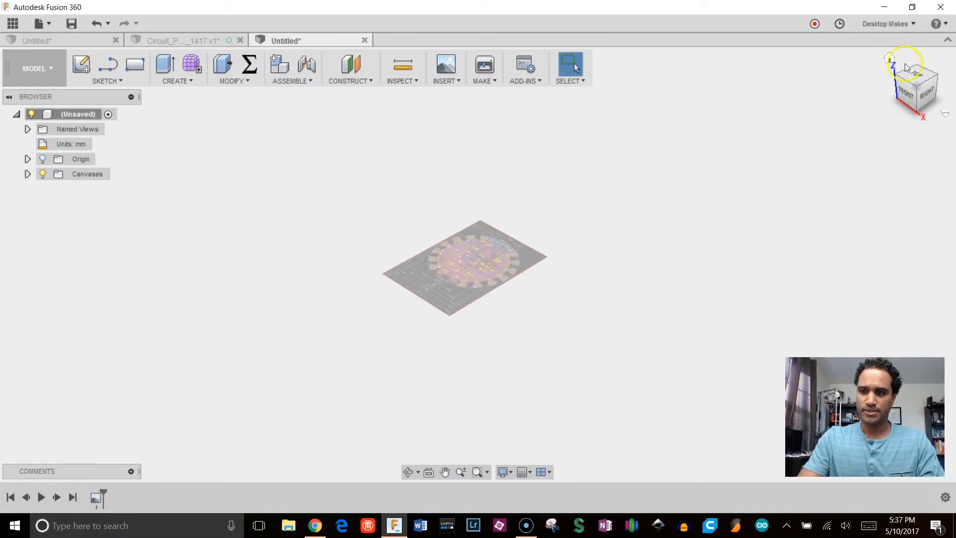
{"action": "left_click", "coordinate": [918, 76]}
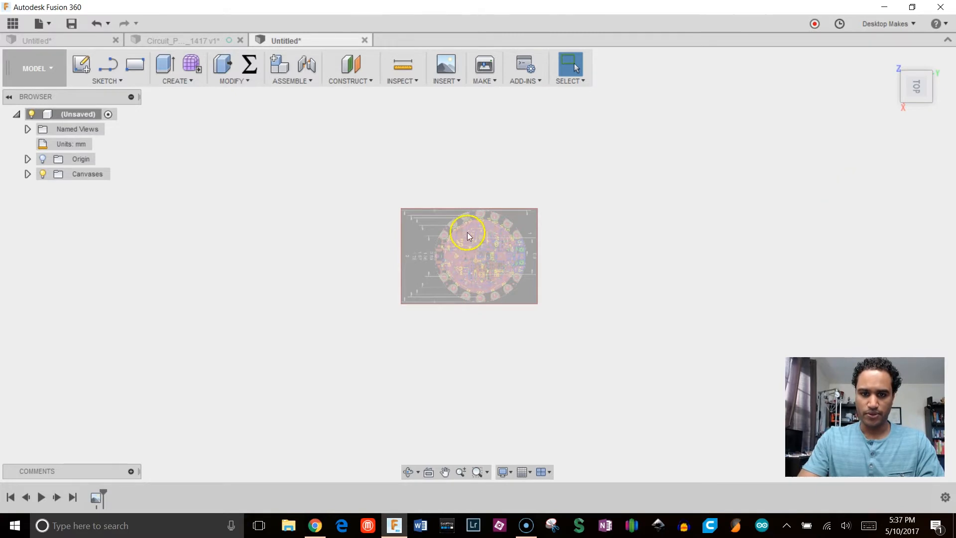
{"action": "scroll", "coordinate": [466, 229], "scroll_direction": "up", "scroll_amount": 2}
{"action": "left_click", "coordinate": [929, 60]}
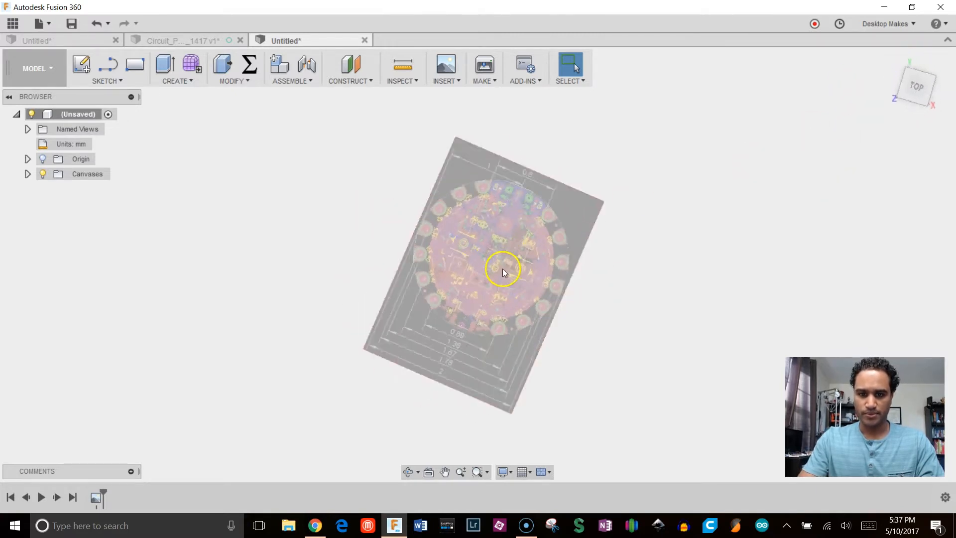
{"action": "scroll", "coordinate": [530, 196], "scroll_direction": "up", "scroll_amount": 2}
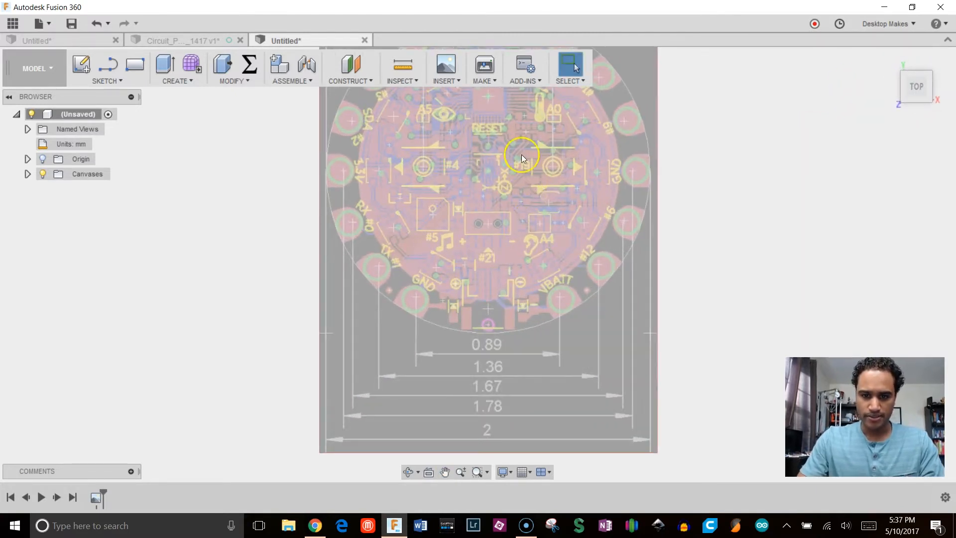
{"action": "scroll", "coordinate": [529, 328], "scroll_direction": "down", "scroll_amount": 3}
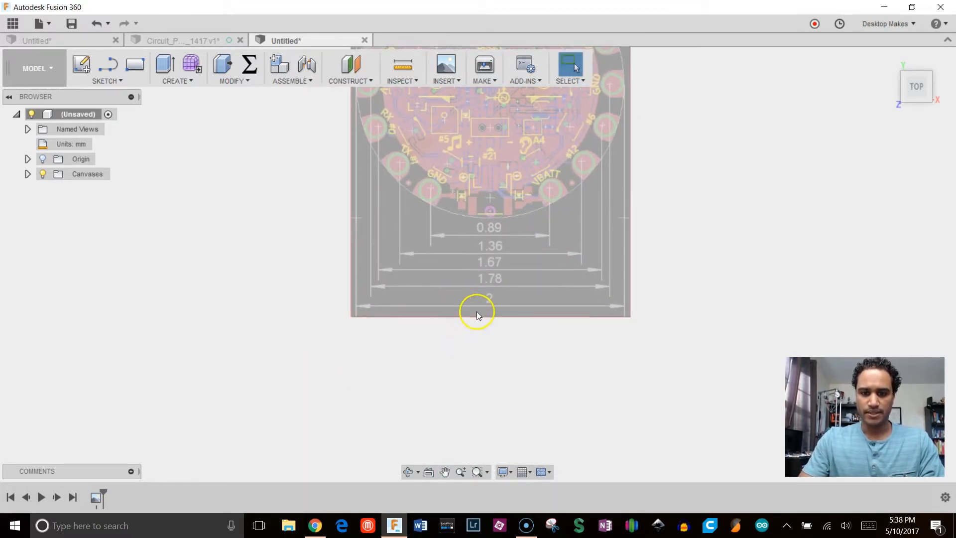
{"action": "scroll", "coordinate": [489, 299], "scroll_direction": "up", "scroll_amount": 2}
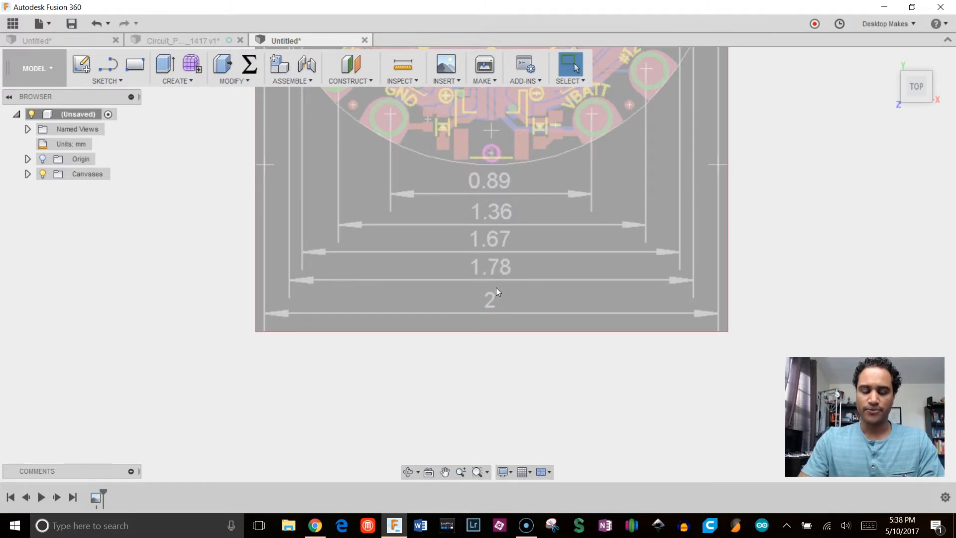
{"action": "scroll", "coordinate": [496, 288], "scroll_direction": "down", "scroll_amount": 3}
{"action": "middle_click_drag", "start_coordinate": [506, 214], "coordinate": [509, 290]}
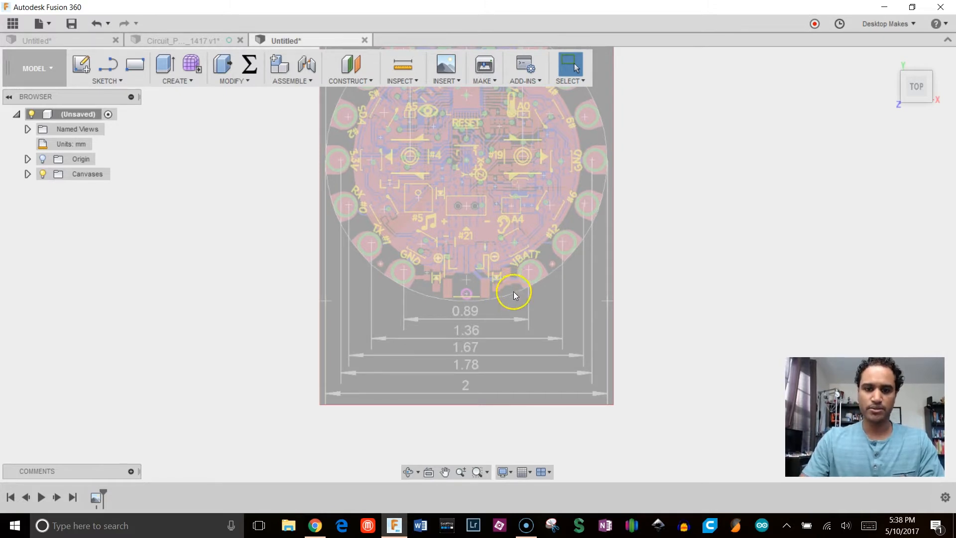
Calibrate the circuit_playground canvas by setting the distance between the ends of the overall width dimension to 2 inch.
{"action": "left_click", "coordinate": [28, 175]}
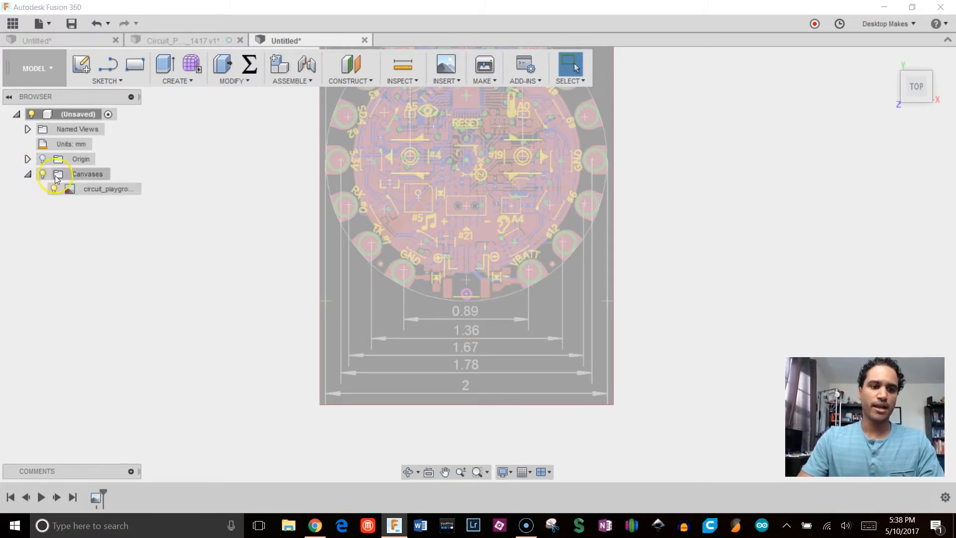
{"action": "right_click", "coordinate": [96, 192]}
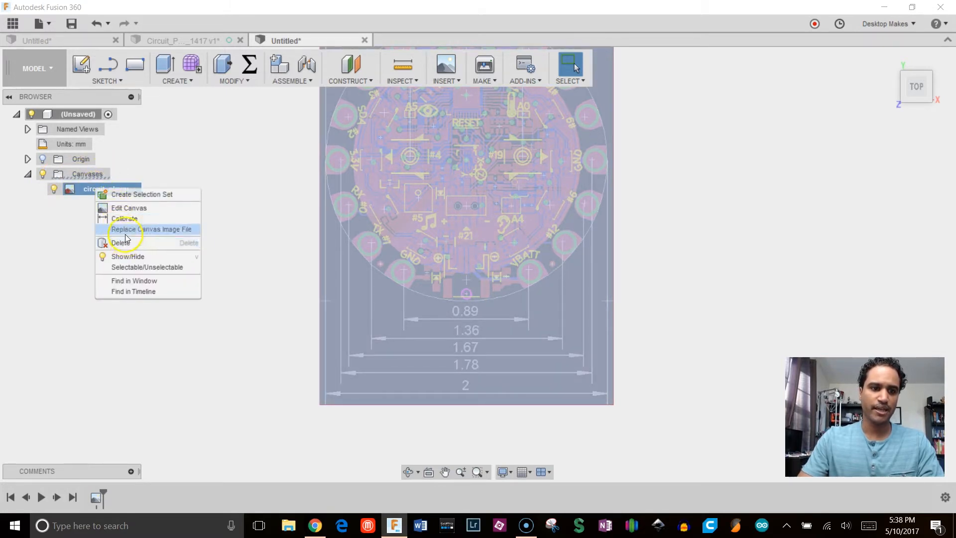
{"action": "left_click", "coordinate": [124, 219]}
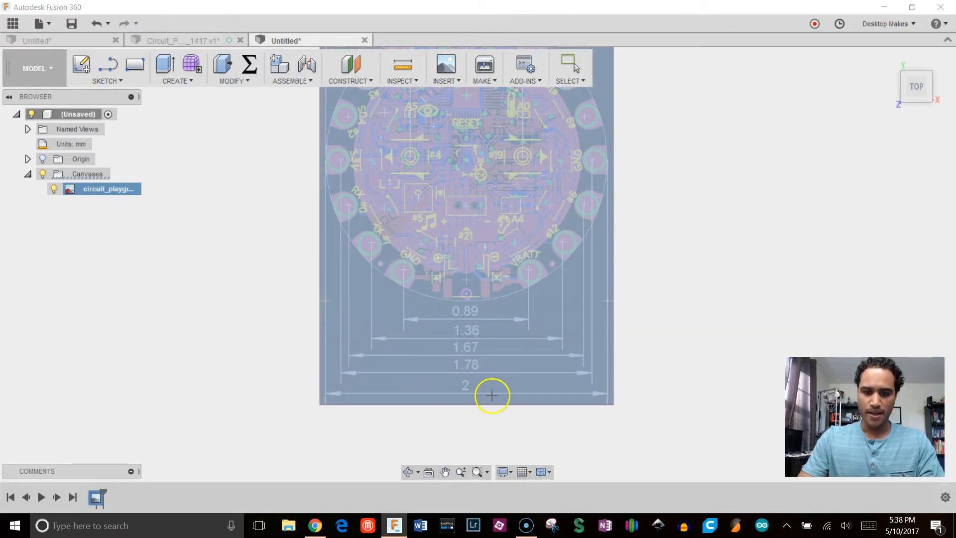
{"action": "scroll", "coordinate": [492, 395], "scroll_direction": "up", "scroll_amount": 5}
{"action": "middle_click_drag", "start_coordinate": [498, 399], "coordinate": [557, 331]}
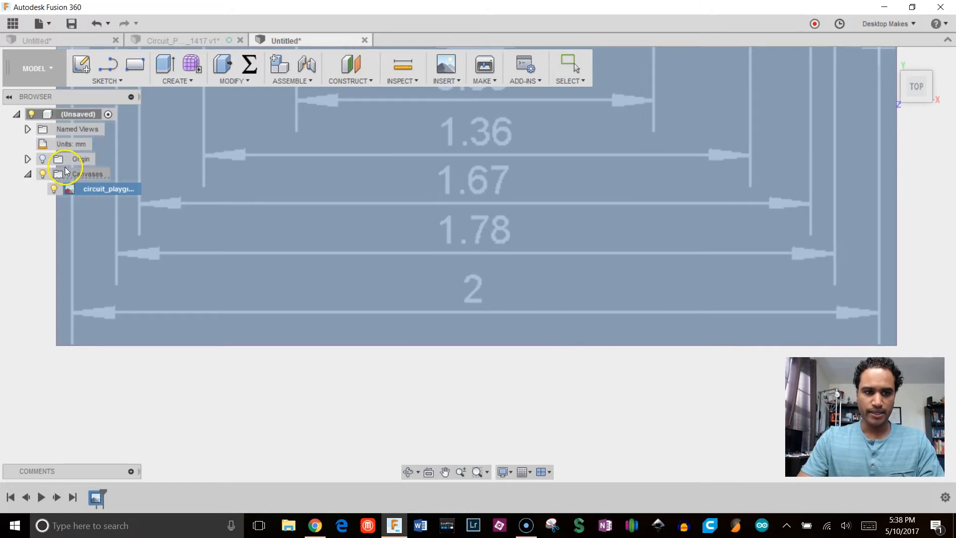
{"action": "left_click", "coordinate": [877, 313]}
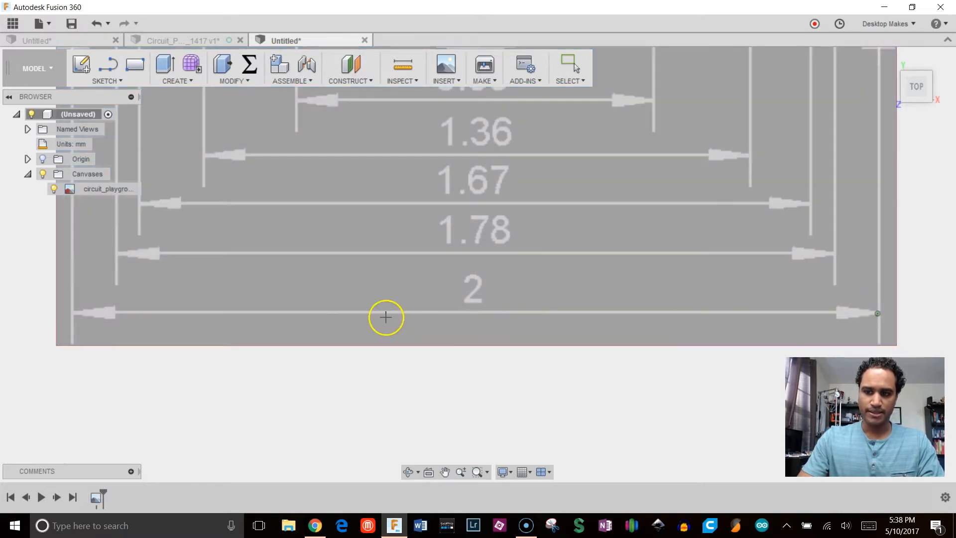
{"action": "left_click", "coordinate": [73, 313]}
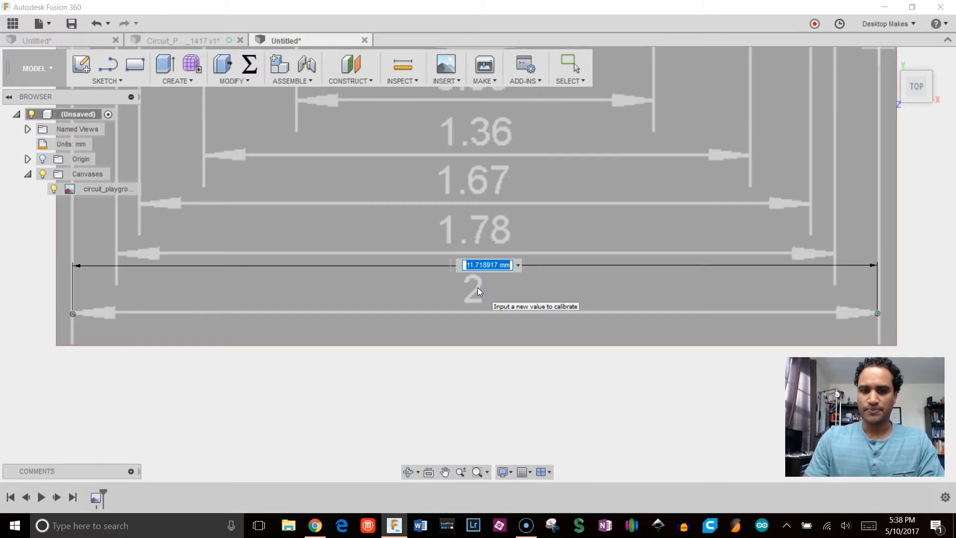
{"action": "type", "text": "2inch"}
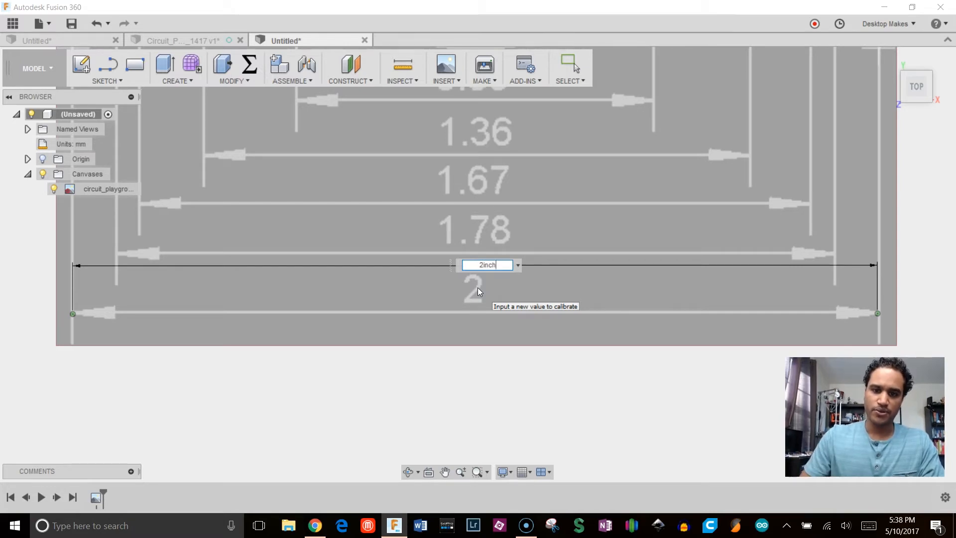
{"action": "key", "text": "Return"}
{"action": "middle_click", "coordinate": [481, 287]}
{"action": "middle_click", "coordinate": [481, 287]}
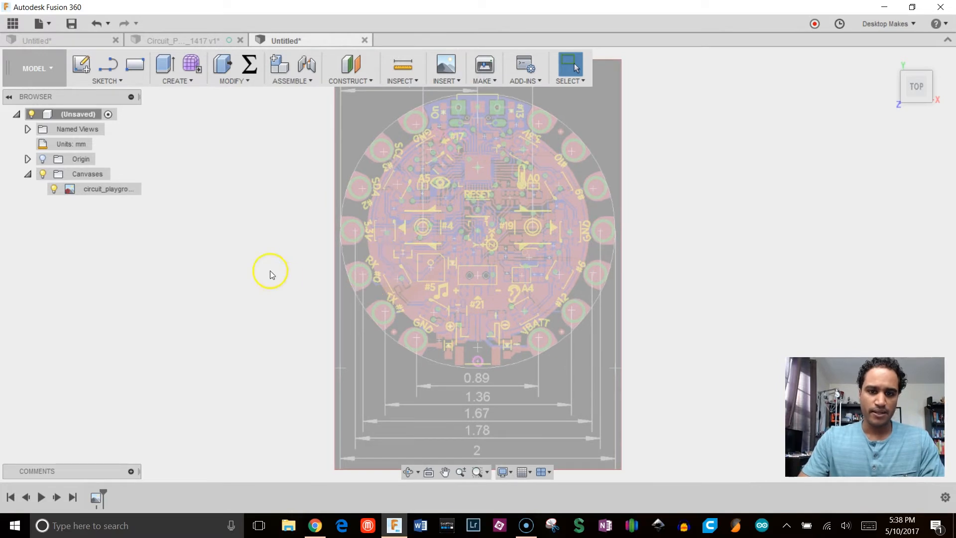
Show the origin and move the circuit_playground canvas to X 0.055 mm, Y -6.238 mm so the board's centre sits on the origin.
{"action": "left_click", "coordinate": [42, 160]}
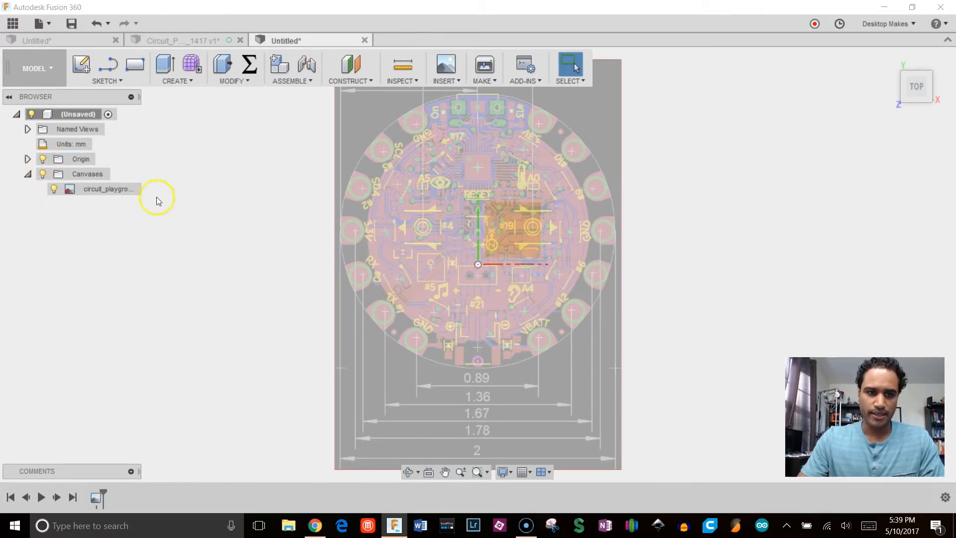
{"action": "left_click", "coordinate": [91, 190]}
{"action": "right_click", "coordinate": [91, 191]}
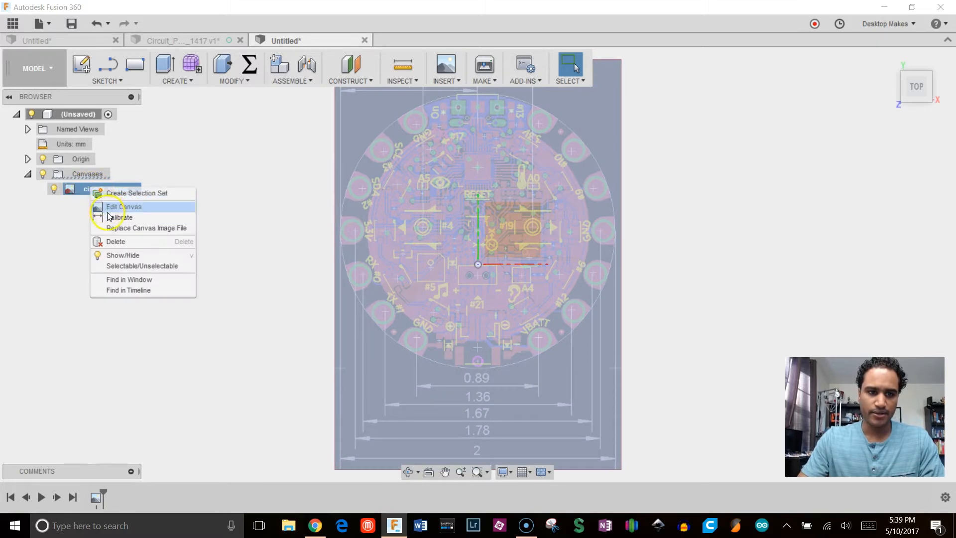
{"action": "left_click", "coordinate": [111, 207]}
{"action": "left_click_drag", "start_coordinate": [494, 252], "coordinate": [422, 253]}
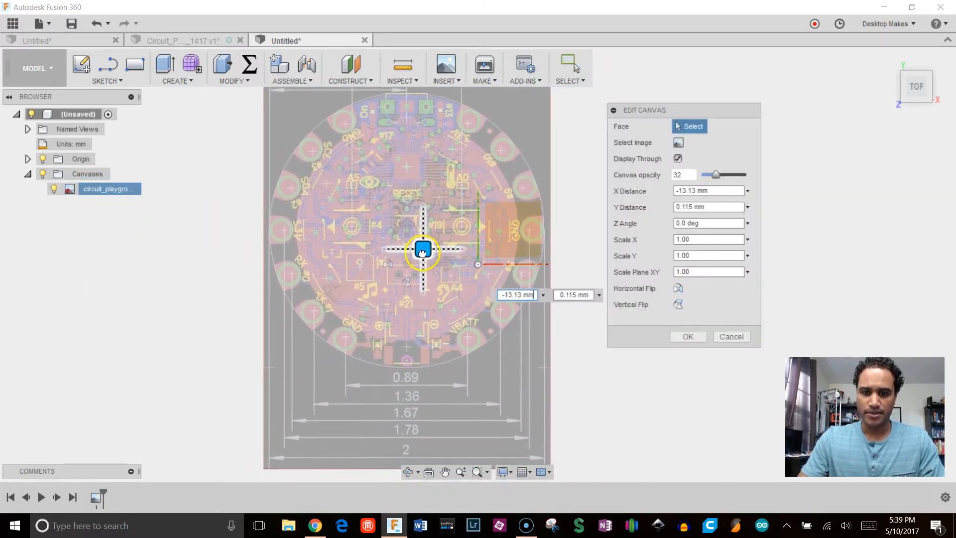
{"action": "scroll", "coordinate": [497, 264], "scroll_direction": "up", "scroll_amount": 8}
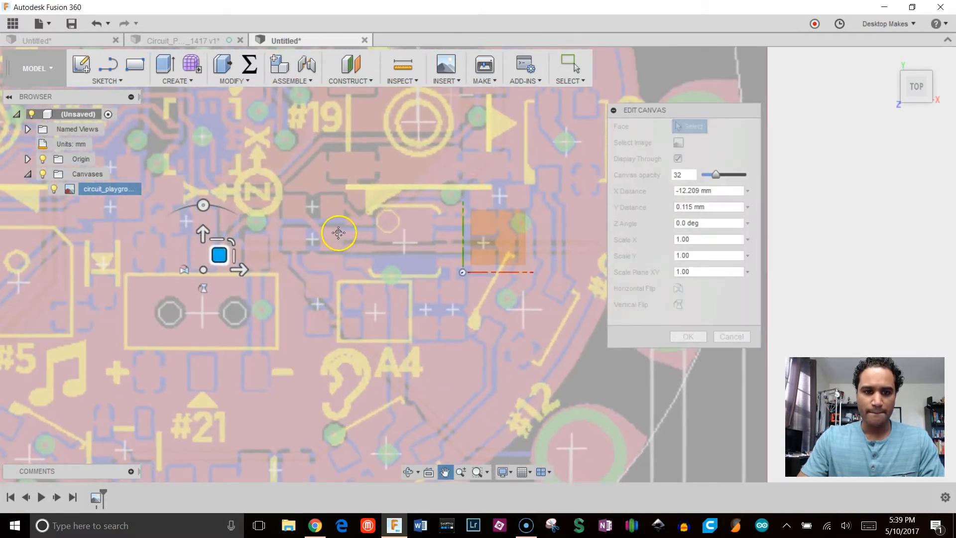
{"action": "middle_click_drag", "start_coordinate": [338, 232], "coordinate": [363, 253]}
{"action": "left_click_drag", "start_coordinate": [243, 276], "coordinate": [416, 372]}
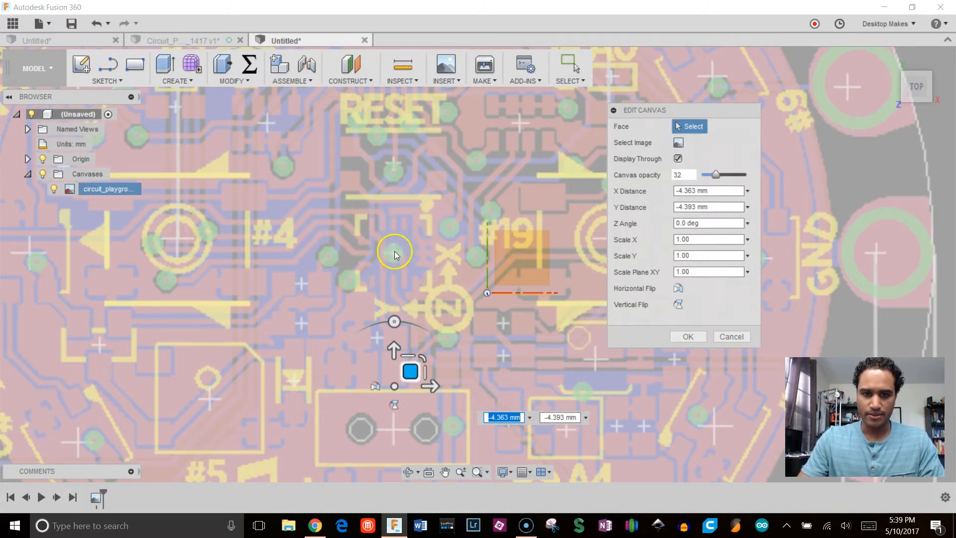
{"action": "left_click_drag", "start_coordinate": [411, 375], "coordinate": [503, 408]}
{"action": "scroll", "coordinate": [499, 377], "scroll_direction": "up", "scroll_amount": 2}
{"action": "middle_click_drag", "start_coordinate": [497, 378], "coordinate": [495, 344]}
{"action": "left_click_drag", "start_coordinate": [501, 395], "coordinate": [498, 394]}
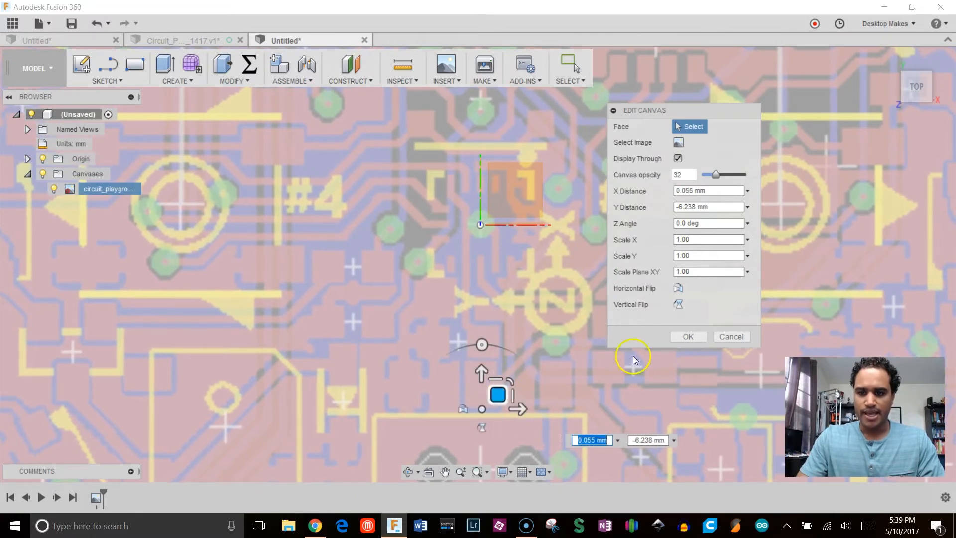
{"action": "left_click", "coordinate": [684, 338]}
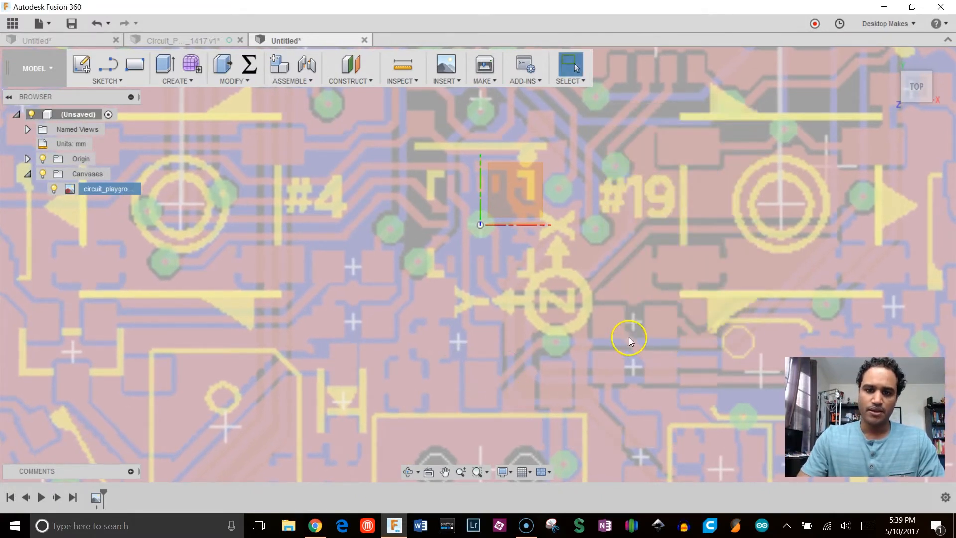
Create a sketch on the horizontal XY plane over the board canvas.
{"action": "scroll", "coordinate": [626, 334], "scroll_direction": "down", "scroll_amount": 3}
{"action": "scroll", "coordinate": [623, 328], "scroll_direction": "down", "scroll_amount": 5}
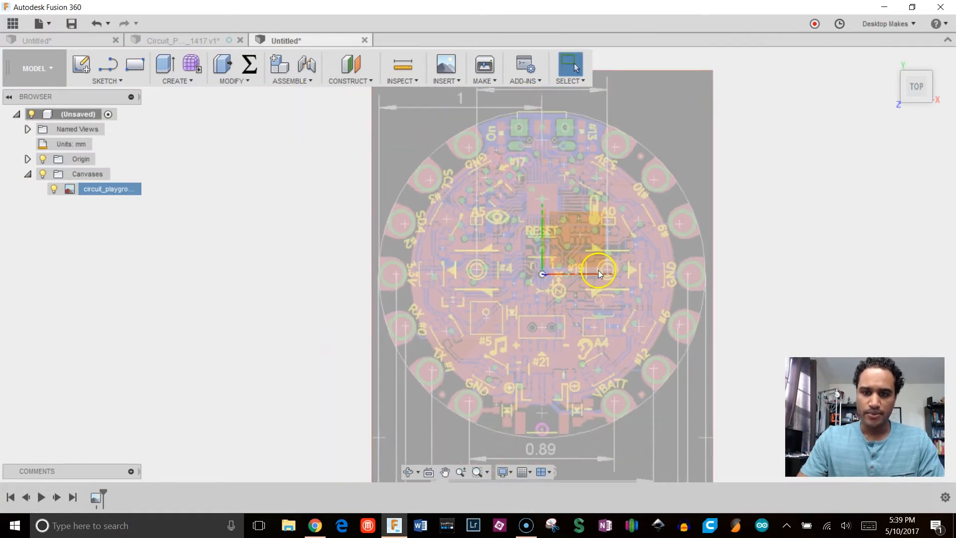
{"action": "middle_click_drag", "start_coordinate": [672, 212], "coordinate": [634, 230]}
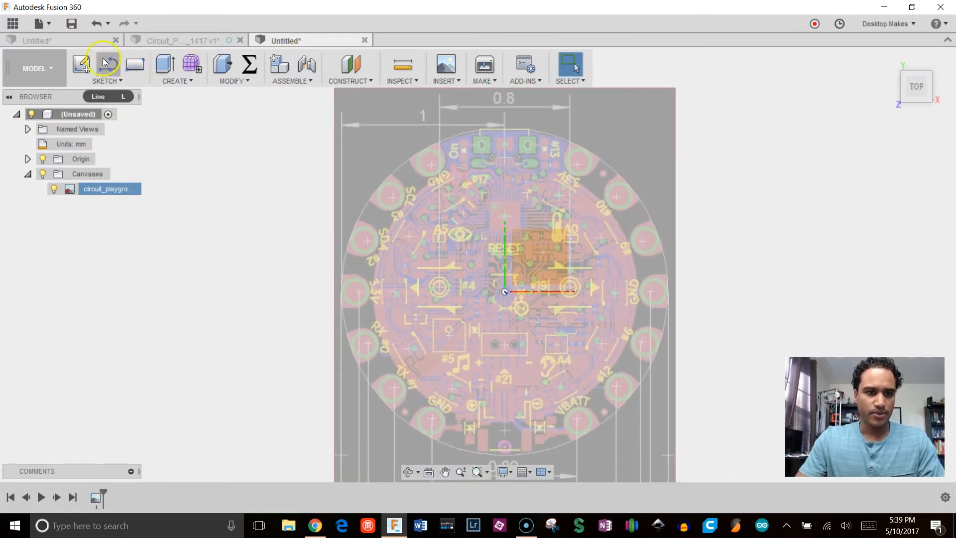
{"action": "left_click", "coordinate": [83, 64]}
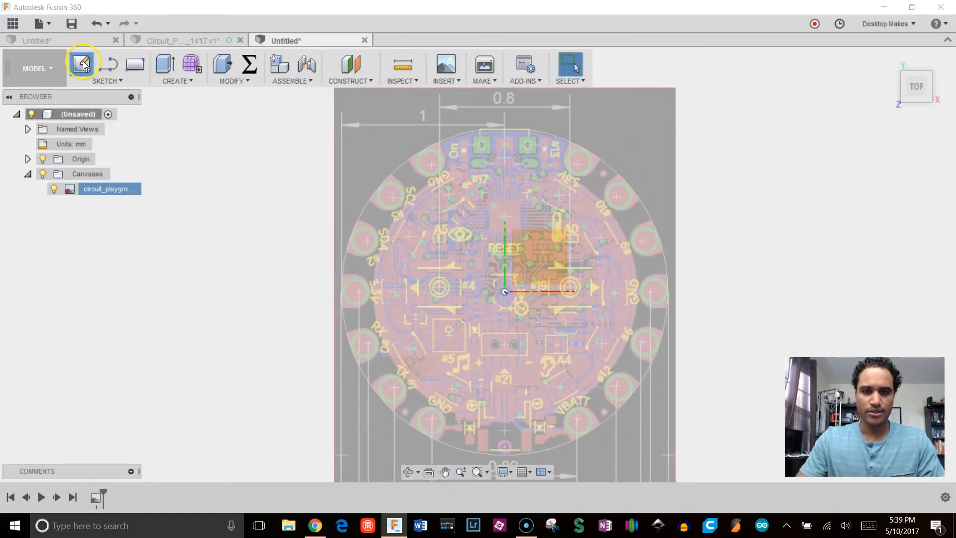
{"action": "left_click", "coordinate": [538, 258]}
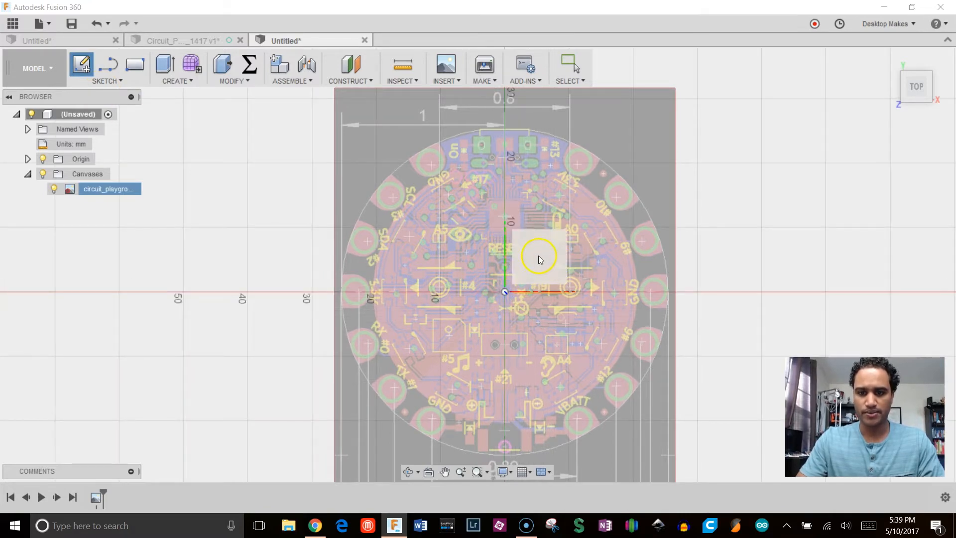
{"action": "left_click", "coordinate": [539, 256]}
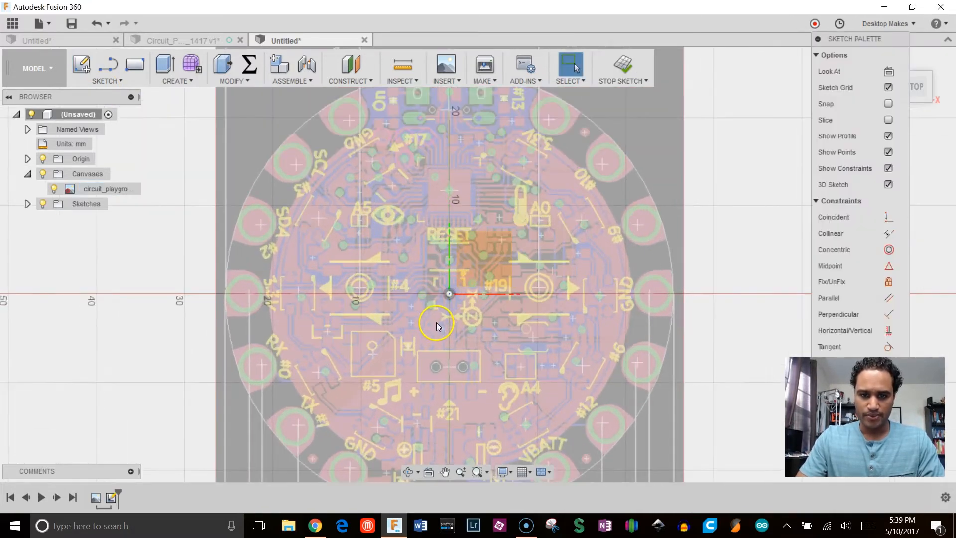
Draw a circle centred on the origin with a diameter of 2 inch, tracing the board's outline.
{"action": "scroll", "coordinate": [437, 321], "scroll_direction": "down", "scroll_amount": 2}
{"action": "key", "text": "c"}
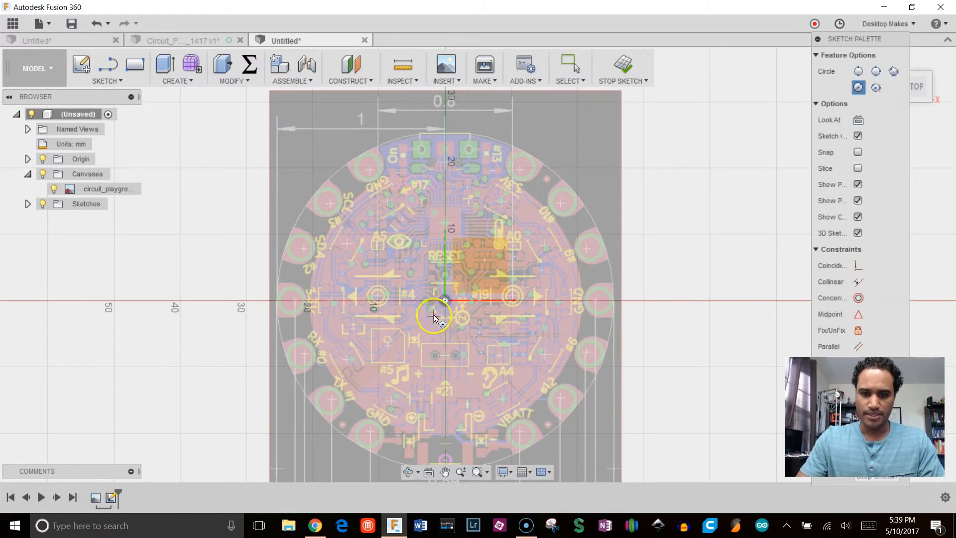
{"action": "left_click", "coordinate": [445, 300]}
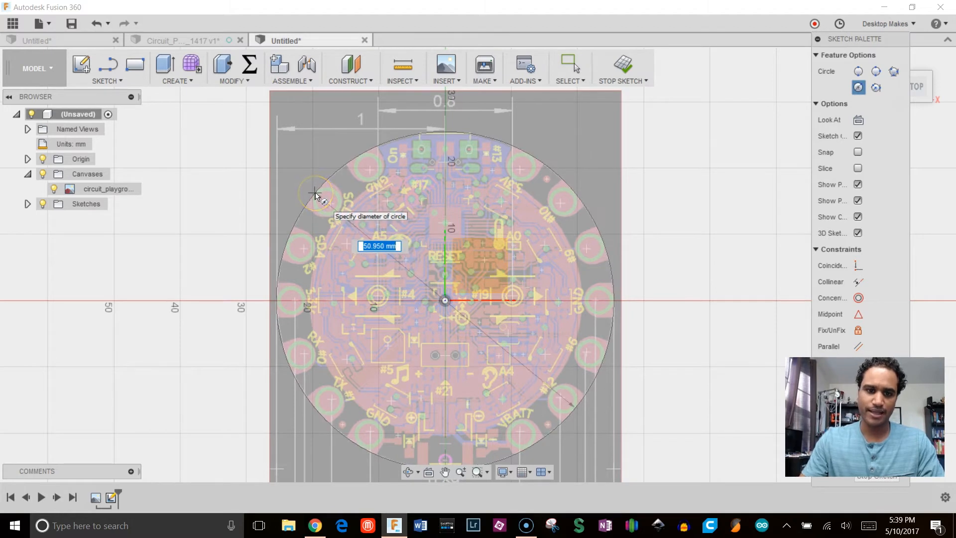
{"action": "type", "text": "2"}
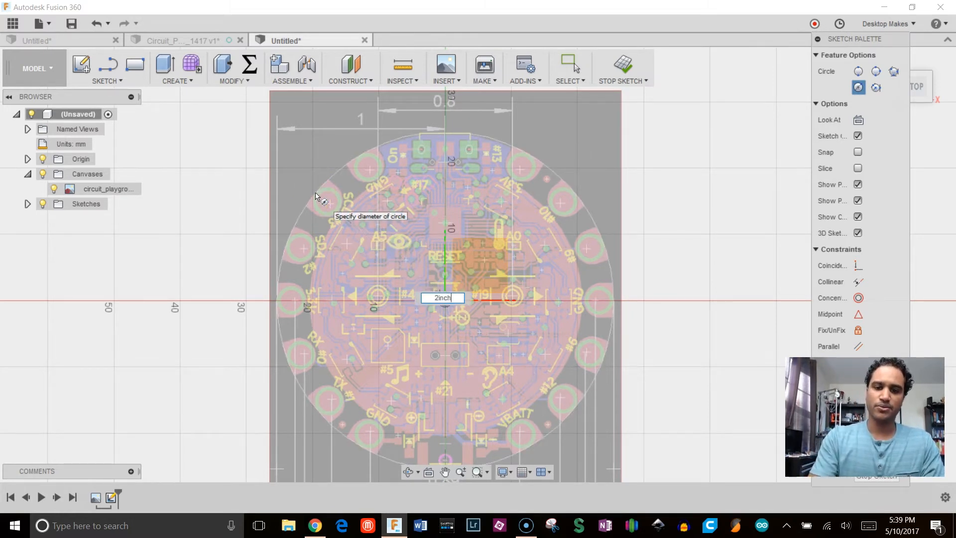
{"action": "type", "text": "inch"}
{"action": "key", "text": "Return"}
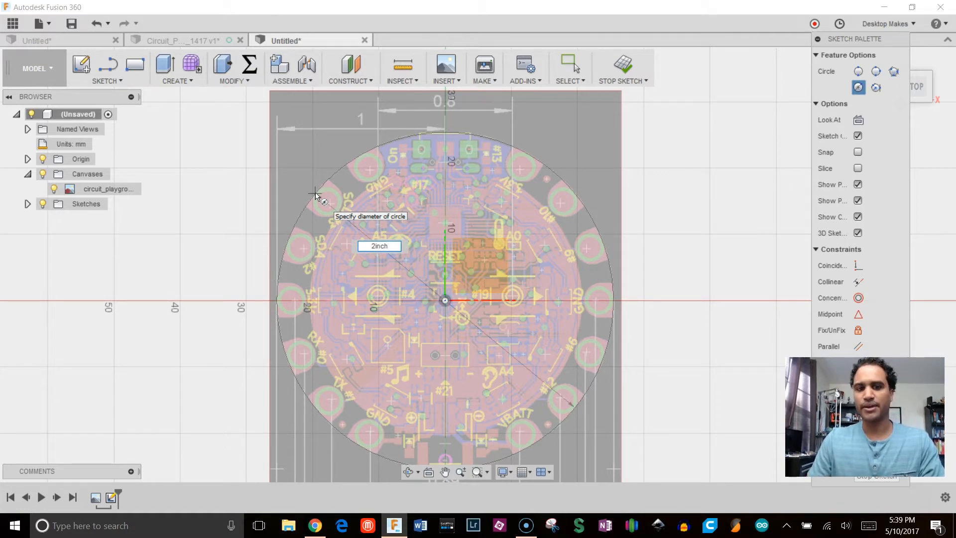
{"action": "key", "text": "Return"}
{"action": "key", "text": "Escape"}
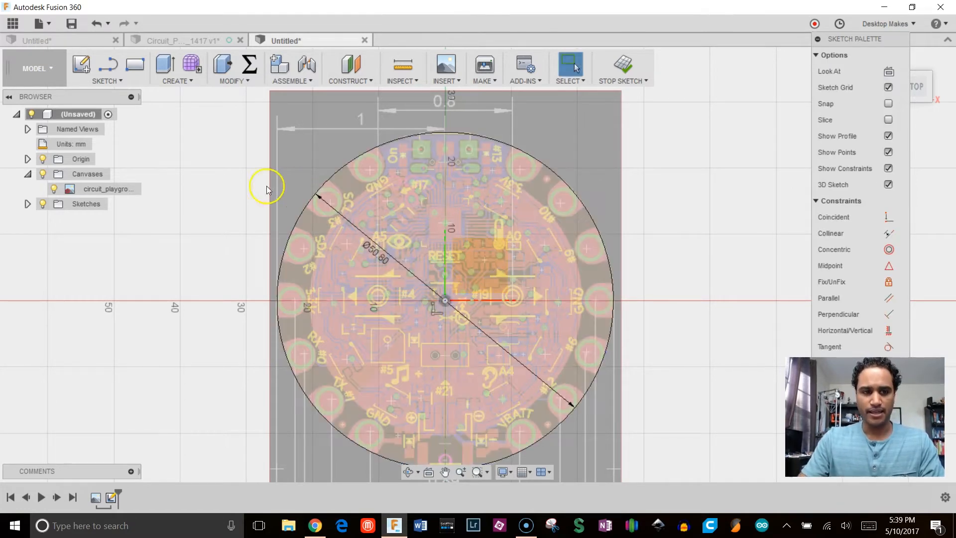
Hide the board canvas, leaving only the sketch in view.
{"action": "left_click", "coordinate": [44, 175]}
{"action": "left_click", "coordinate": [43, 175]}
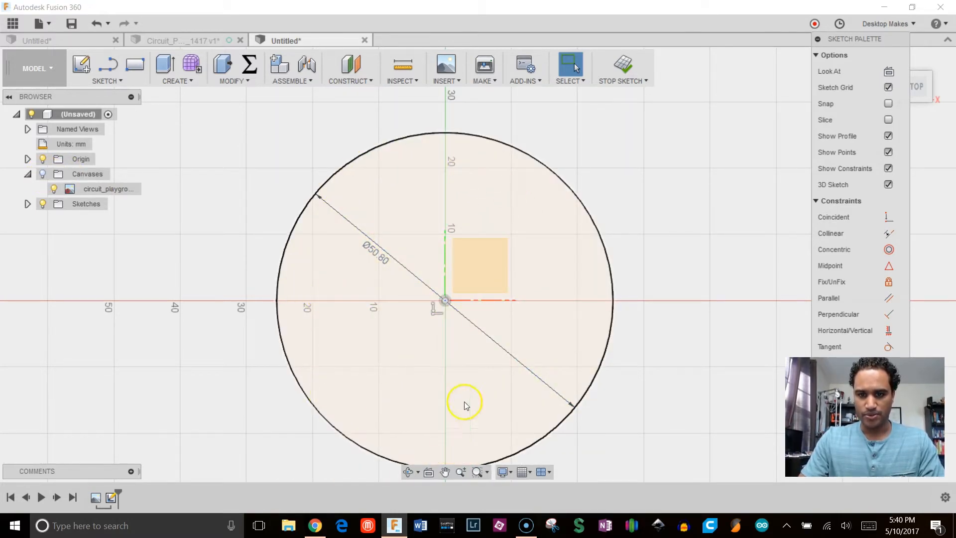
{"action": "scroll", "coordinate": [373, 264], "scroll_direction": "up", "scroll_amount": 2}
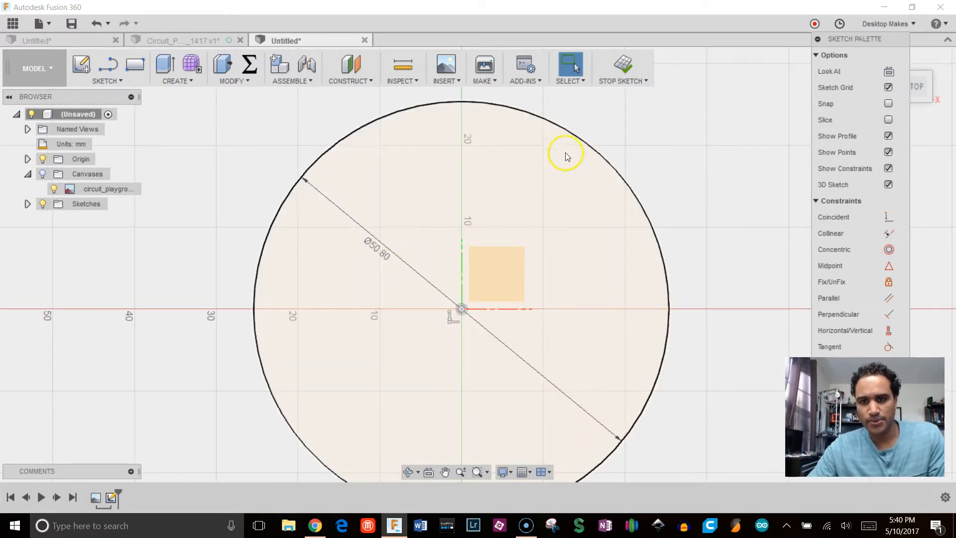
{"action": "middle_click_drag", "start_coordinate": [498, 310], "coordinate": [496, 285]}
{"action": "scroll", "coordinate": [496, 285], "scroll_direction": "down", "scroll_amount": 1}
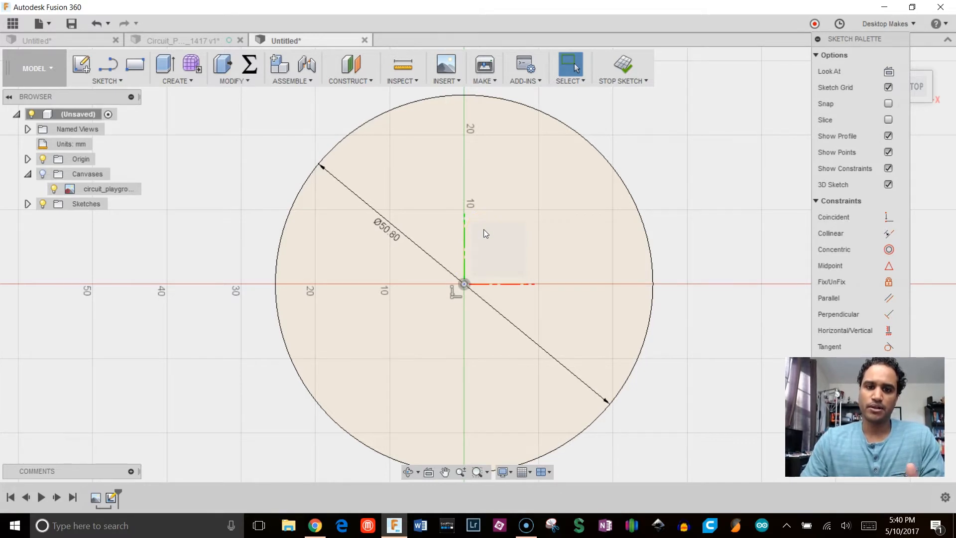
{"action": "left_click", "coordinate": [659, 217]}
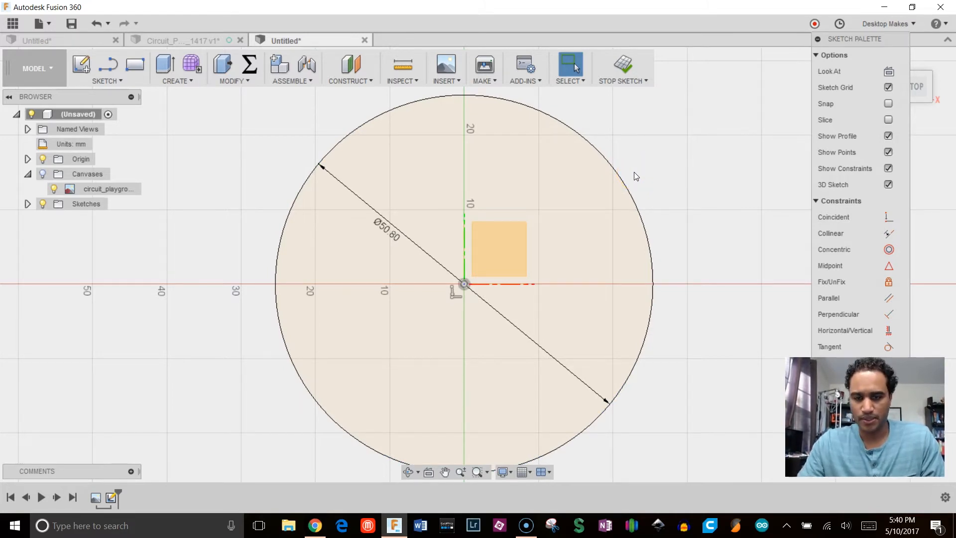
Offset the board outline circle outward by 0.5 mm.
{"action": "scroll", "coordinate": [629, 175], "scroll_direction": "up", "scroll_amount": 3}
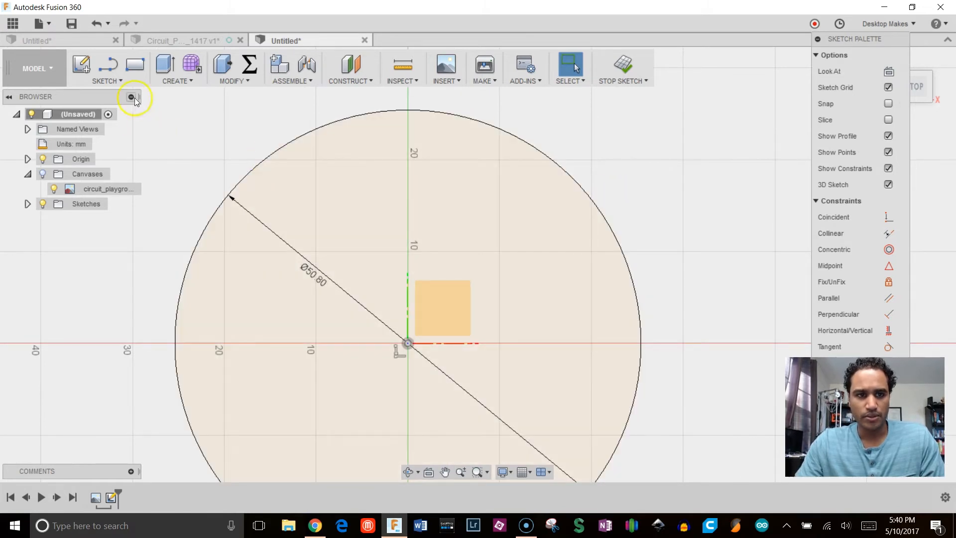
{"action": "left_click", "coordinate": [124, 81]}
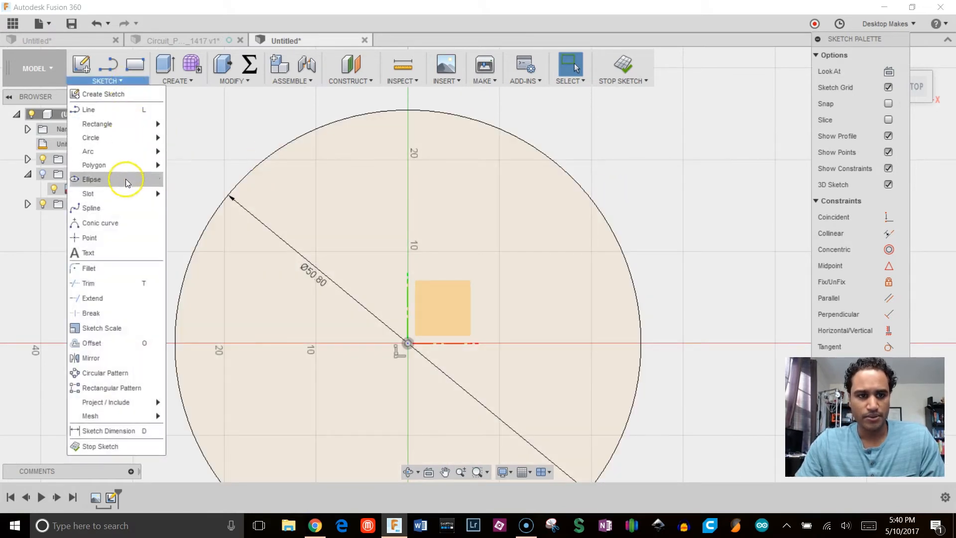
{"action": "left_click", "coordinate": [92, 343]}
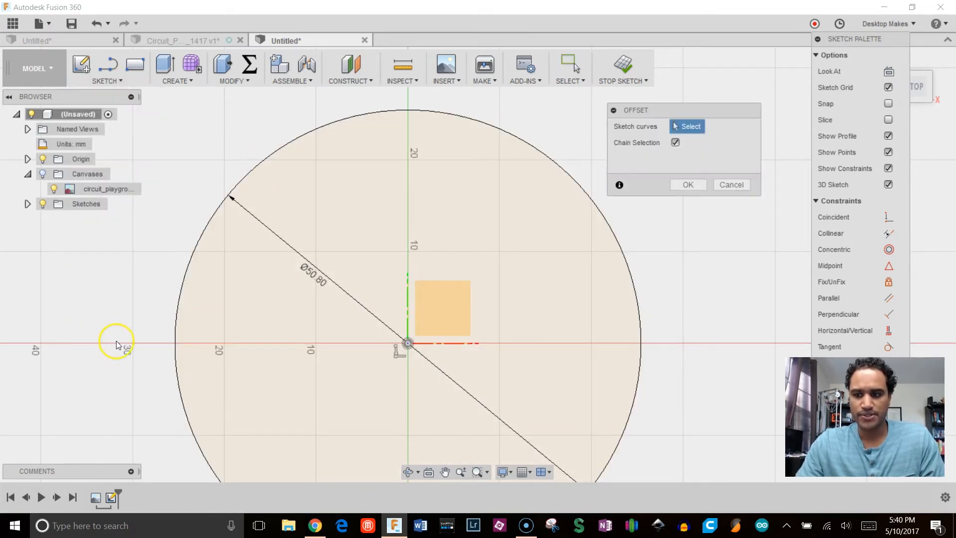
{"action": "left_click", "coordinate": [478, 121]}
{"action": "scroll", "coordinate": [546, 198], "scroll_direction": "down", "scroll_amount": 2}
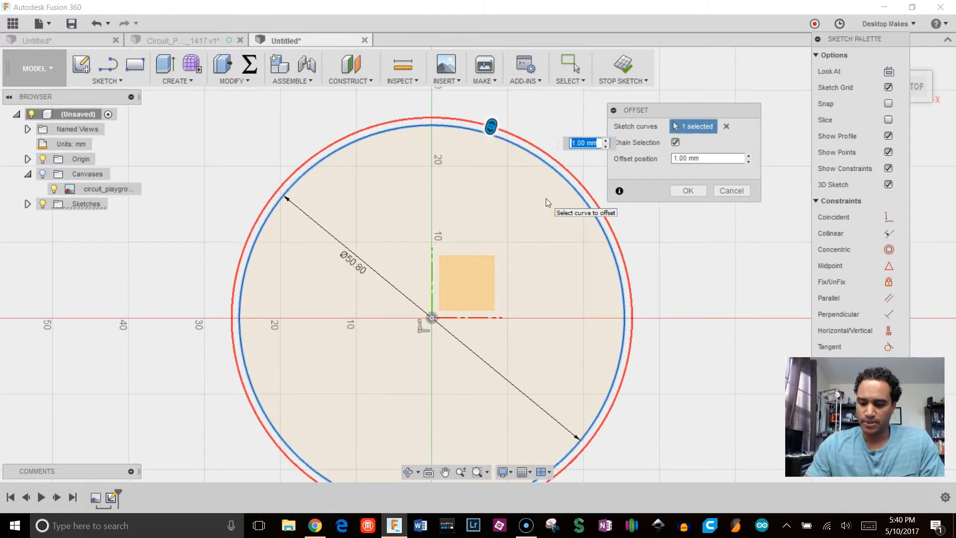
{"action": "type", "text": "0.5"}
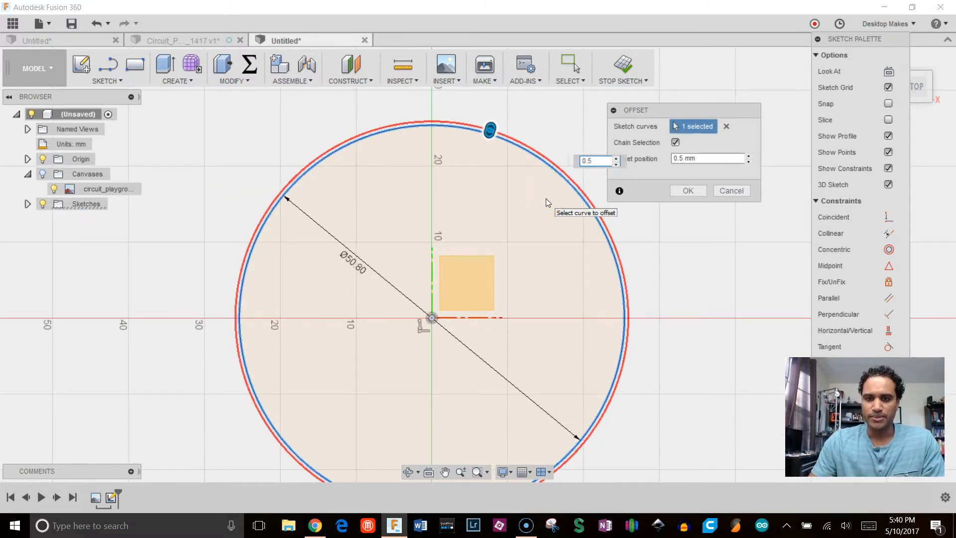
{"action": "key", "text": "Return"}
Offset the original board outline circle outward by 1.3 mm to add a third, outermost circle.
{"action": "scroll", "coordinate": [546, 198], "scroll_direction": "up", "scroll_amount": 3}
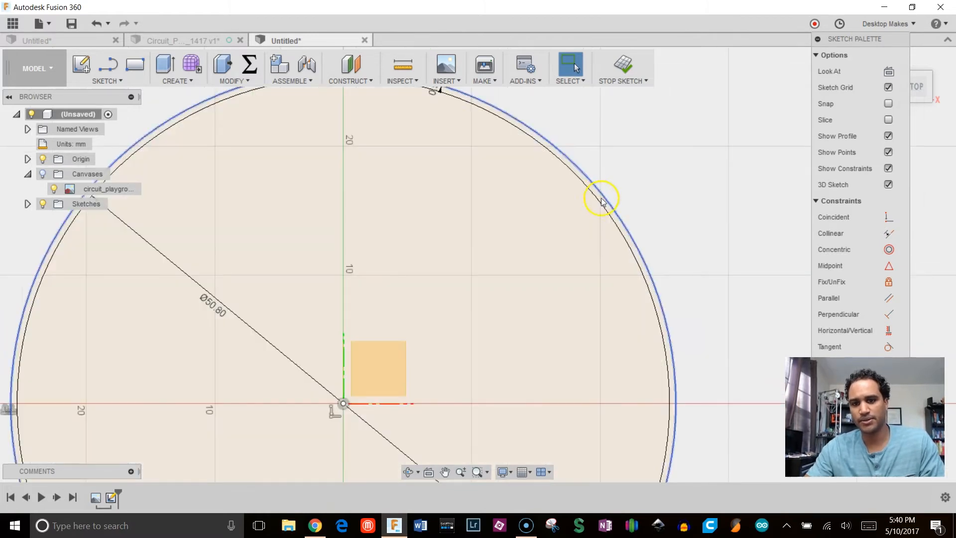
{"action": "middle_click_drag", "start_coordinate": [605, 207], "coordinate": [583, 235]}
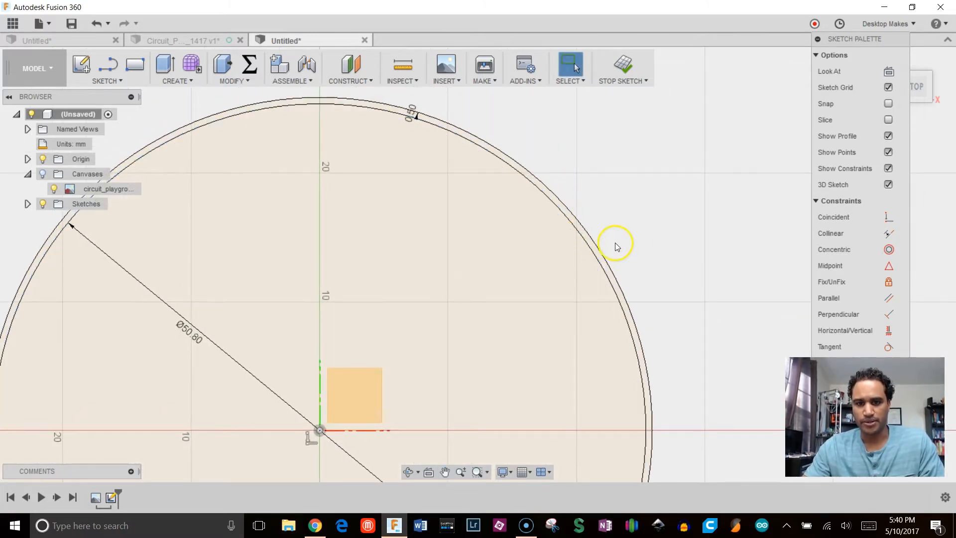
{"action": "right_click", "coordinate": [634, 209]}
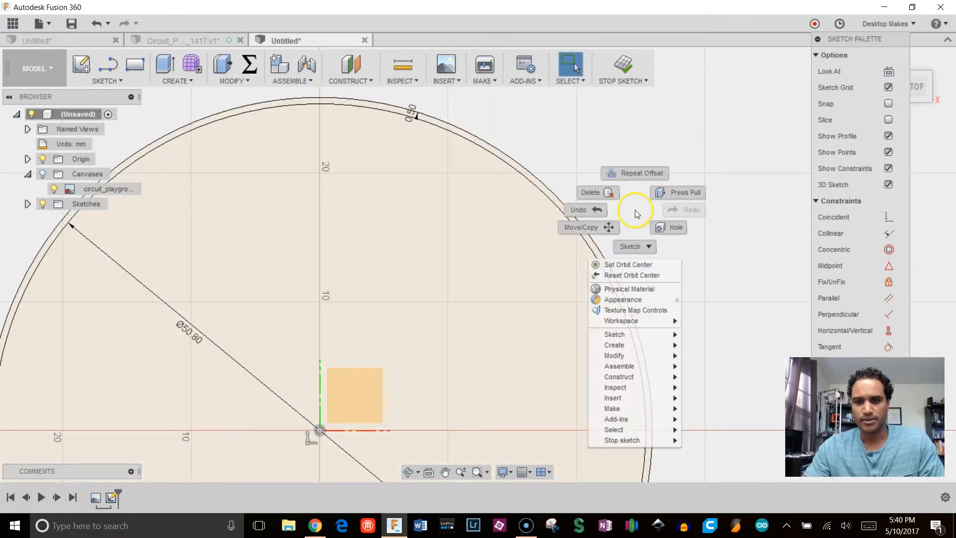
{"action": "left_click", "coordinate": [639, 175]}
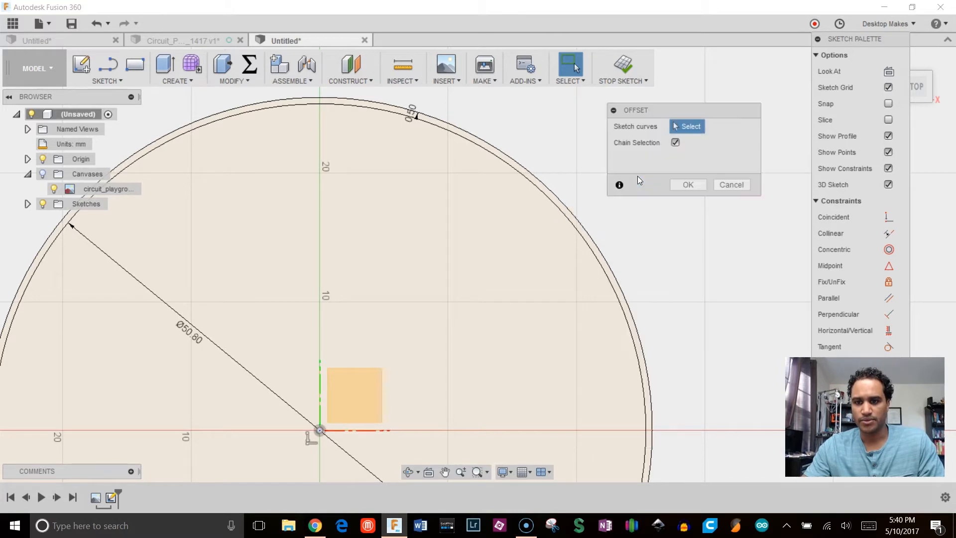
{"action": "scroll", "coordinate": [581, 238], "scroll_direction": "up", "scroll_amount": 2}
{"action": "scroll", "coordinate": [581, 238], "scroll_direction": "up", "scroll_amount": 1}
{"action": "left_click", "coordinate": [587, 229]}
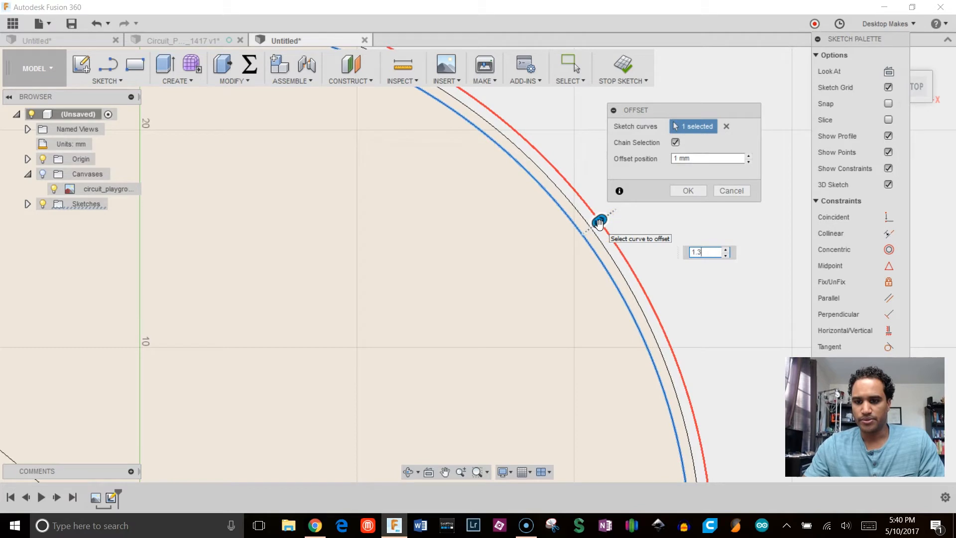
{"action": "key", "text": "Return"}
Measure the distance between the two outer offset circles.
{"action": "scroll", "coordinate": [603, 227], "scroll_direction": "up", "scroll_amount": 3}
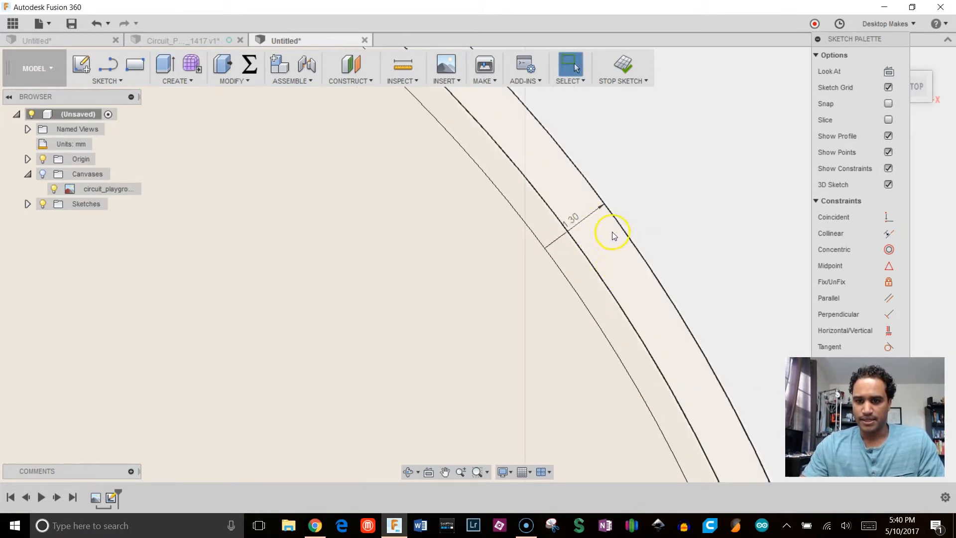
{"action": "scroll", "coordinate": [605, 253], "scroll_direction": "down", "scroll_amount": 2}
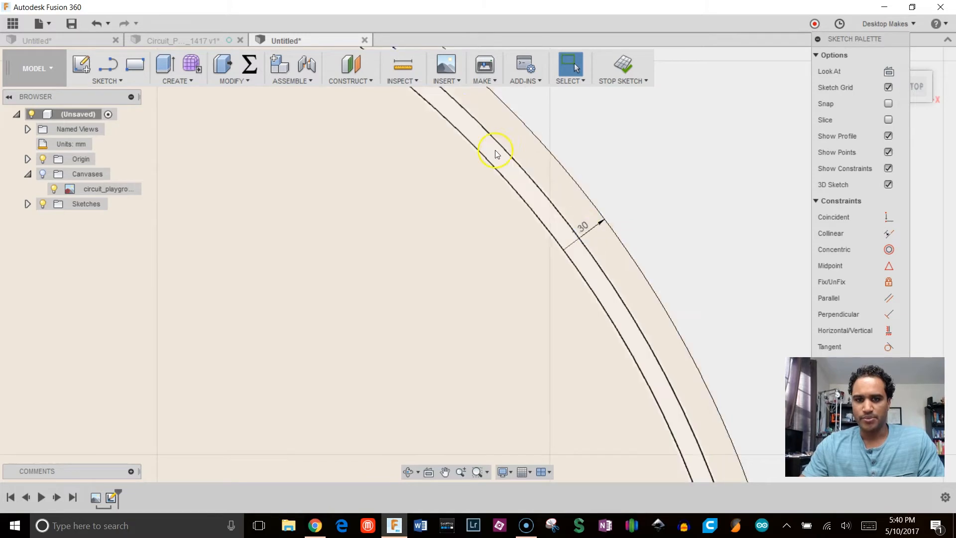
{"action": "left_click", "coordinate": [405, 73]}
{"action": "left_click", "coordinate": [547, 192]}
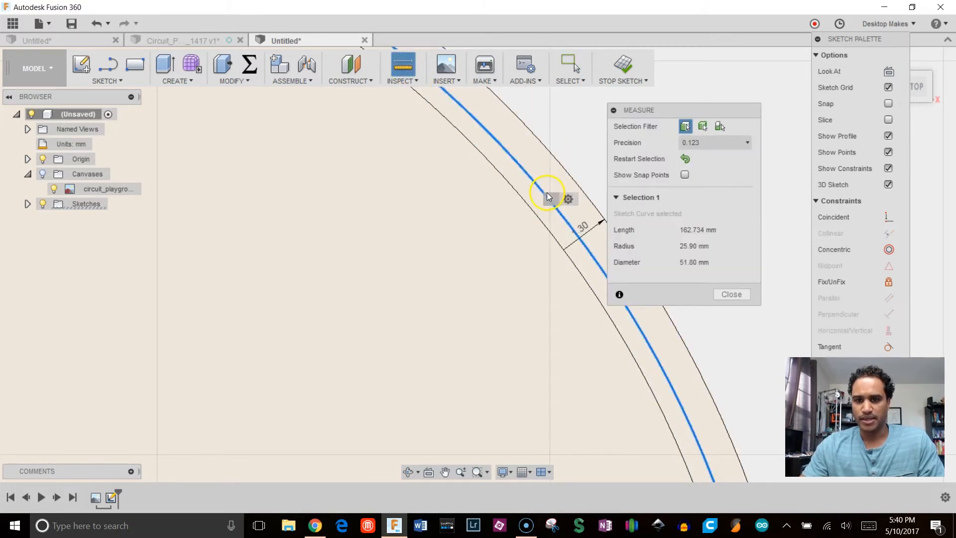
{"action": "left_click", "coordinate": [549, 155]}
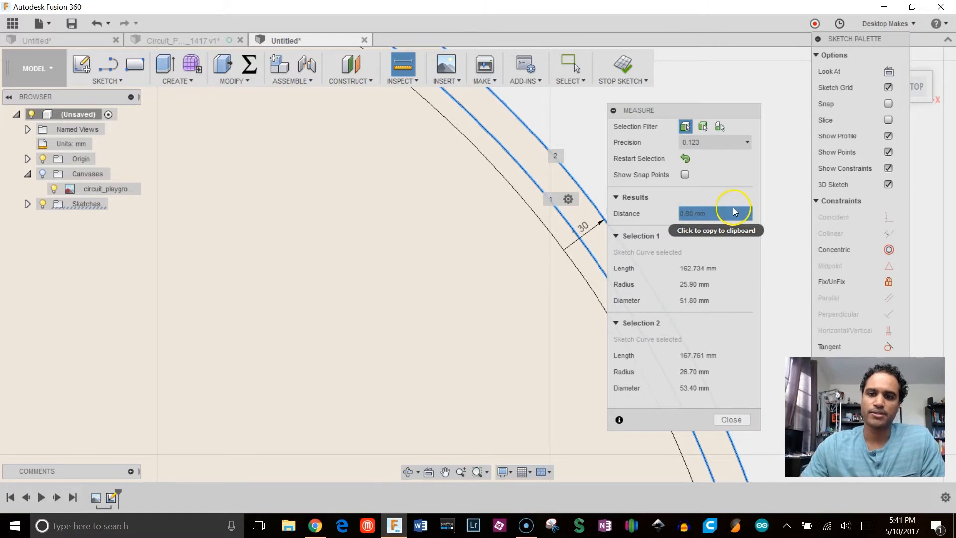
Close the distance measurement and convert the original, innermost board outline circle to construction geometry.
{"action": "scroll", "coordinate": [490, 200], "scroll_direction": "down", "scroll_amount": 4}
{"action": "scroll", "coordinate": [497, 200], "scroll_direction": "down", "scroll_amount": 3}
{"action": "scroll", "coordinate": [492, 191], "scroll_direction": "up", "scroll_amount": 2}
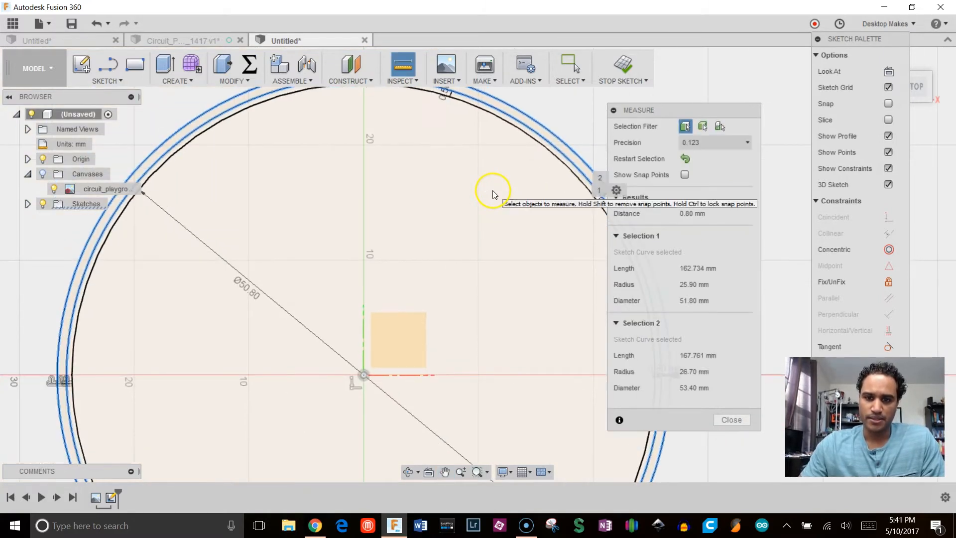
{"action": "scroll", "coordinate": [485, 202], "scroll_direction": "down", "scroll_amount": 2}
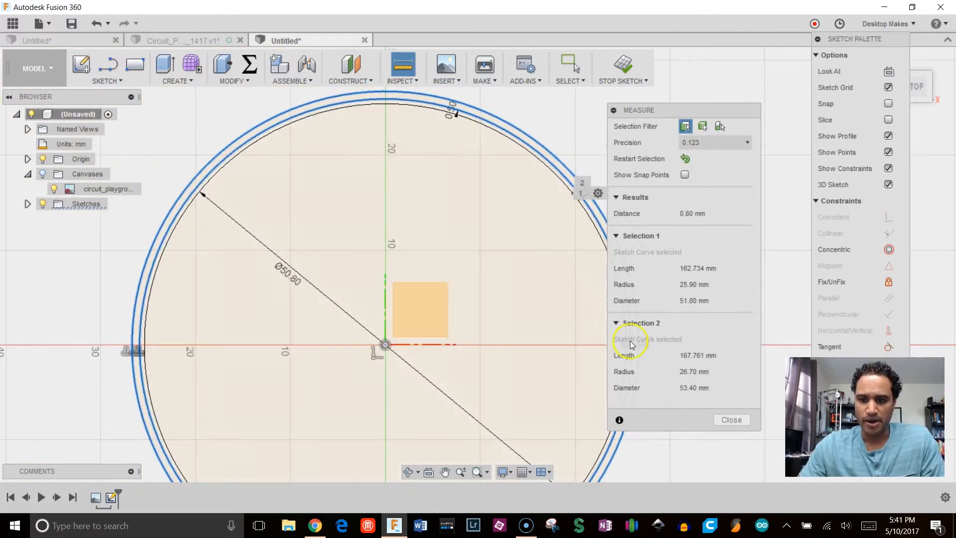
{"action": "left_click", "coordinate": [730, 423]}
{"action": "scroll", "coordinate": [459, 160], "scroll_direction": "up", "scroll_amount": 3}
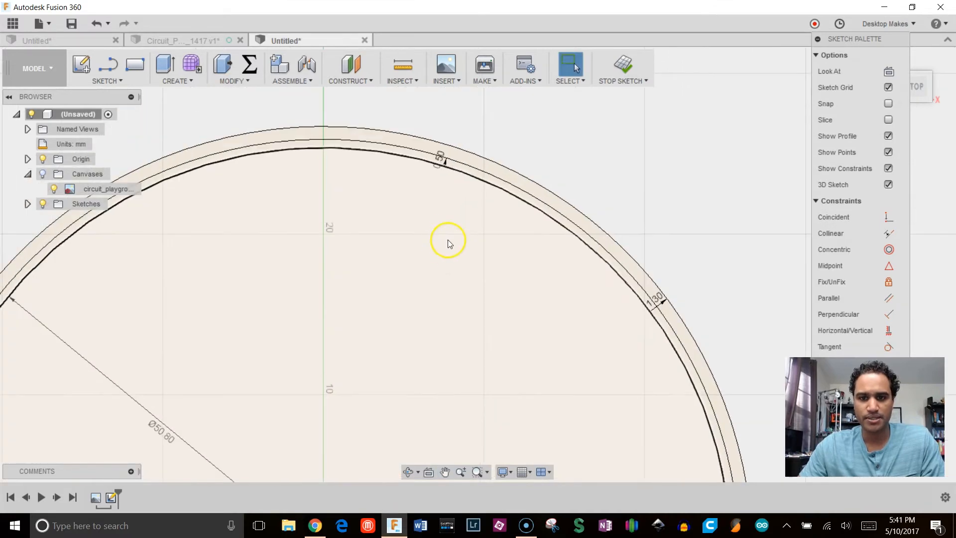
{"action": "left_click", "coordinate": [456, 174]}
{"action": "key", "text": "x"}
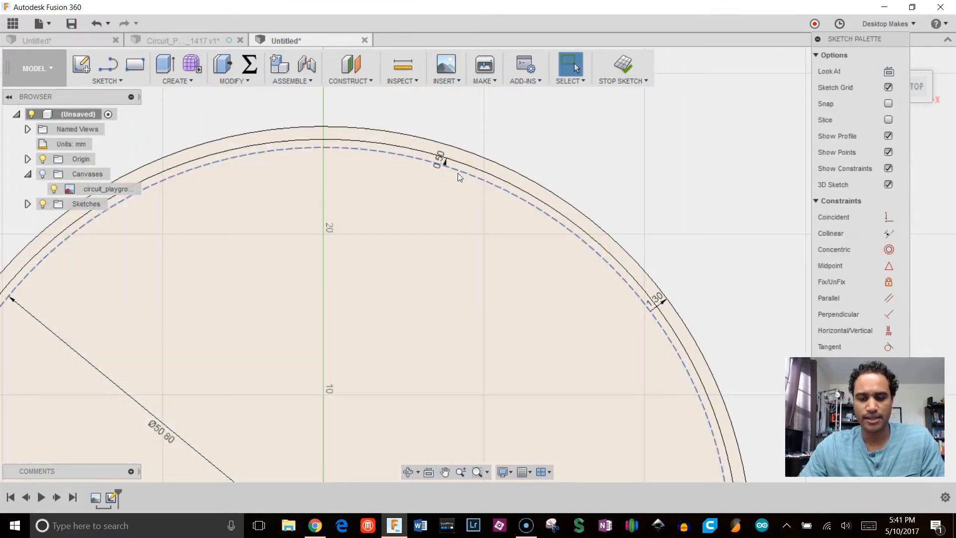
Finish the sketch and extrude the area inside the 0.5 mm offset circle upward about 8.4 mm as a new body.
{"action": "scroll", "coordinate": [459, 197], "scroll_direction": "down", "scroll_amount": 3}
{"action": "scroll", "coordinate": [498, 199], "scroll_direction": "down", "scroll_amount": 2}
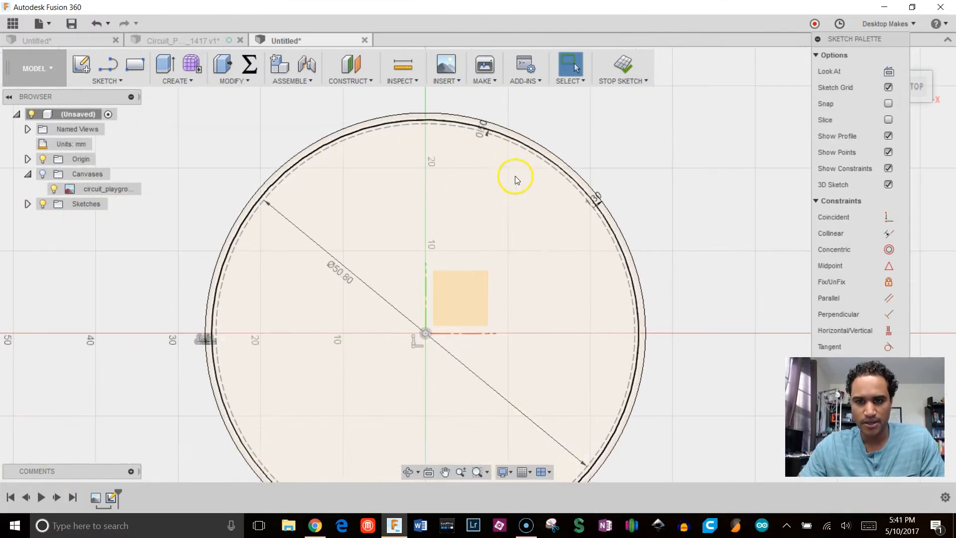
{"action": "left_click", "coordinate": [623, 68]}
{"action": "left_click", "coordinate": [619, 301]}
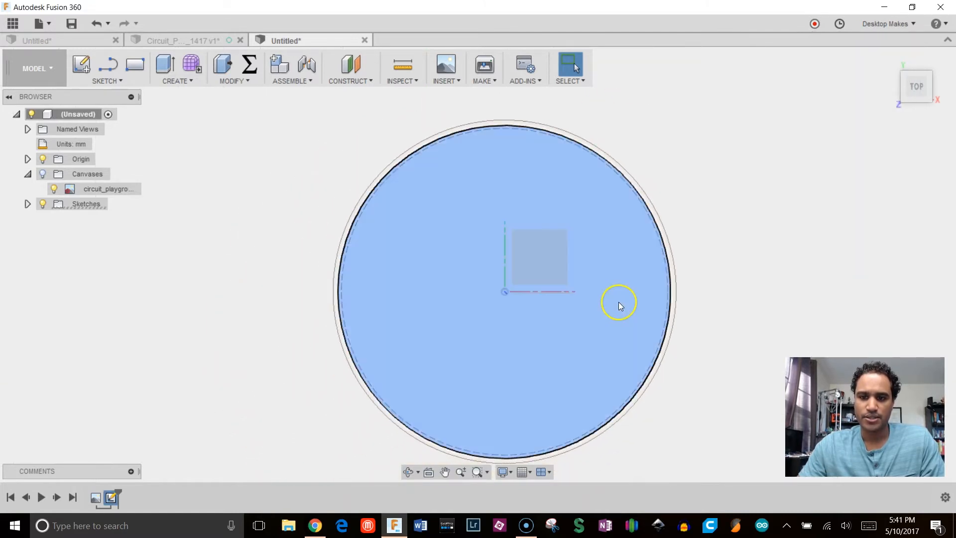
{"action": "key", "text": "e"}
{"action": "left_click_drag", "start_coordinate": [509, 277], "coordinate": [508, 234]}
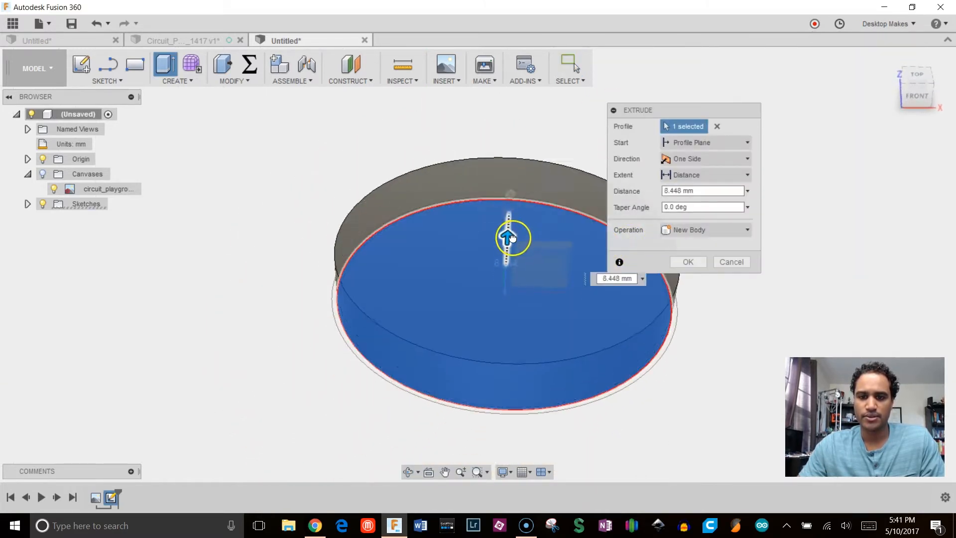
{"action": "key", "text": "Return"}
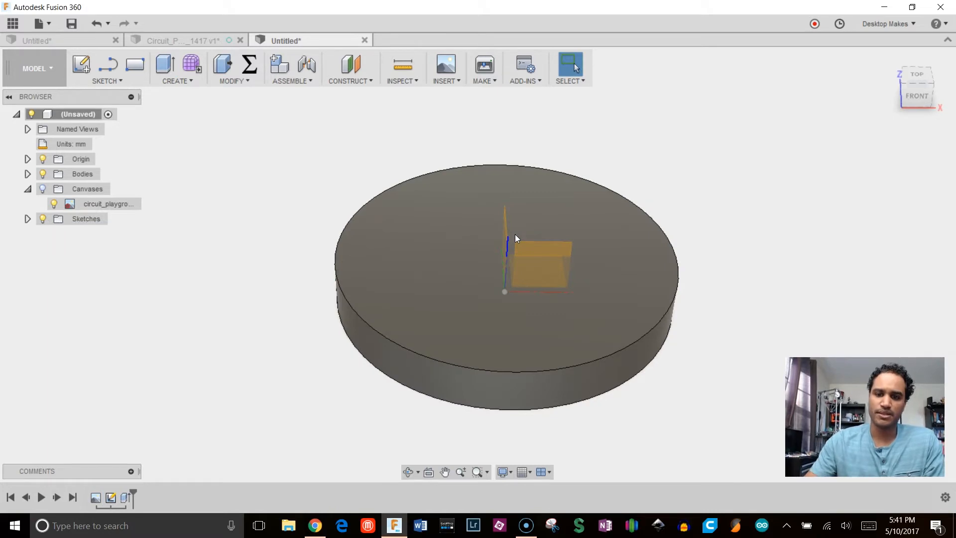
Start a new sketch on the disc's upper face and show the board canvas.
{"action": "left_click", "coordinate": [82, 64]}
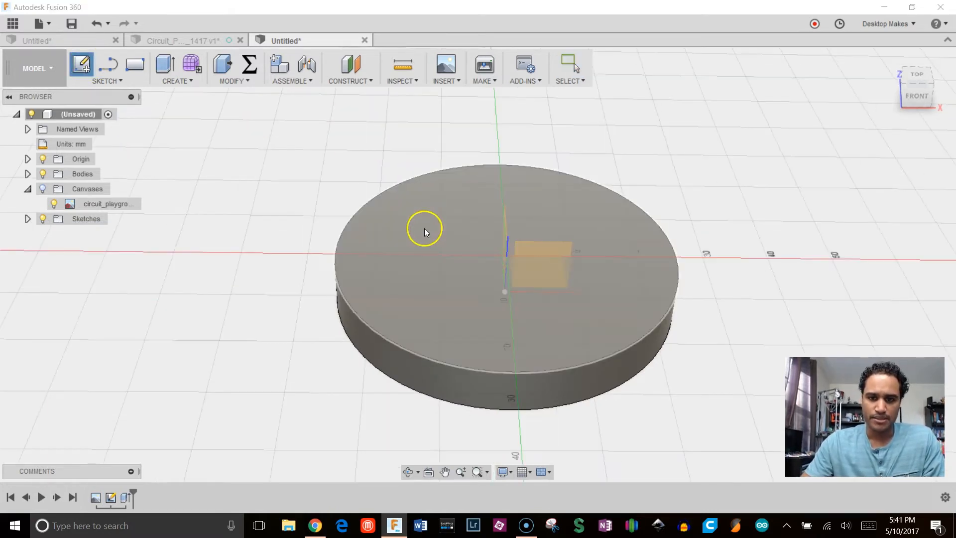
{"action": "left_click", "coordinate": [427, 230]}
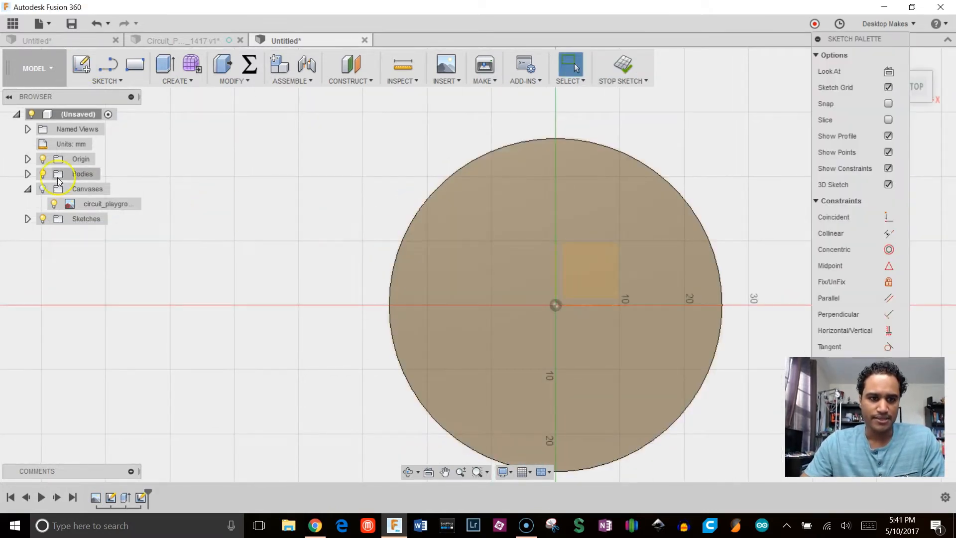
{"action": "left_click", "coordinate": [43, 189]}
{"action": "middle_click_drag", "start_coordinate": [534, 366], "coordinate": [451, 331]}
{"action": "key", "text": "Escape"}
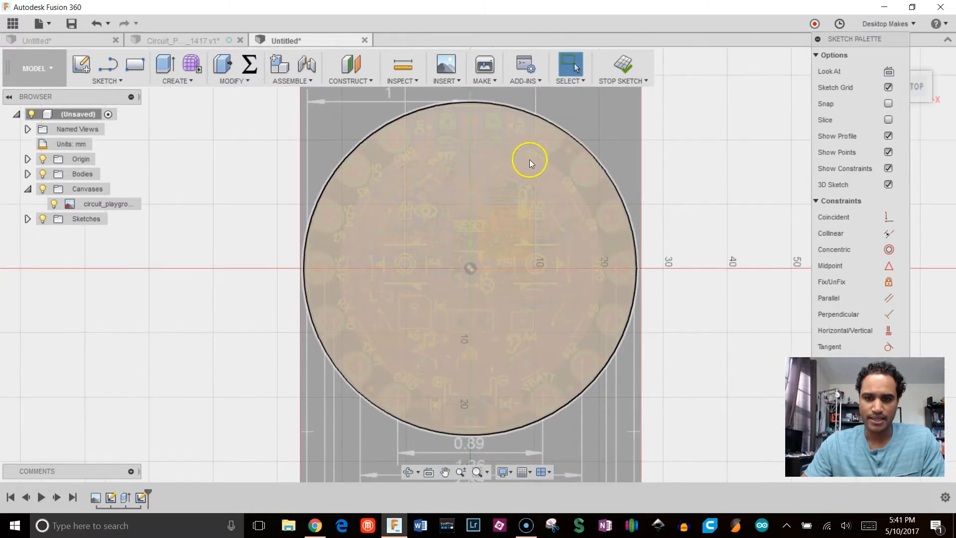
Sketch a center-diameter circle about 4.2 mm across over the 3.3V pad near the board's upper-right edge.
{"action": "scroll", "coordinate": [567, 193], "scroll_direction": "up", "scroll_amount": 5}
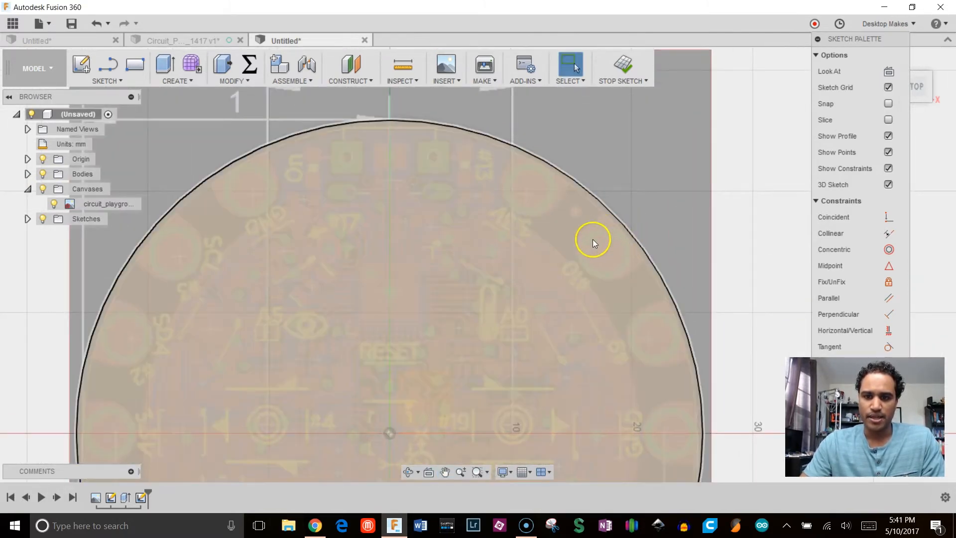
{"action": "middle_click_drag", "start_coordinate": [608, 289], "coordinate": [597, 257]}
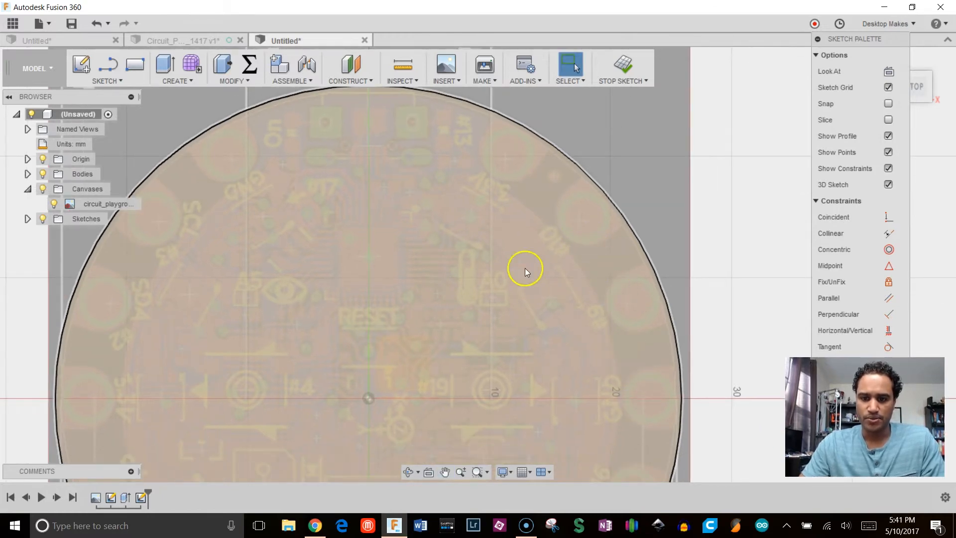
{"action": "scroll", "coordinate": [512, 260], "scroll_direction": "up", "scroll_amount": 2}
{"action": "middle_click_drag", "start_coordinate": [498, 186], "coordinate": [500, 258]}
{"action": "key", "text": "c"}
{"action": "scroll", "coordinate": [519, 286], "scroll_direction": "up", "scroll_amount": 5}
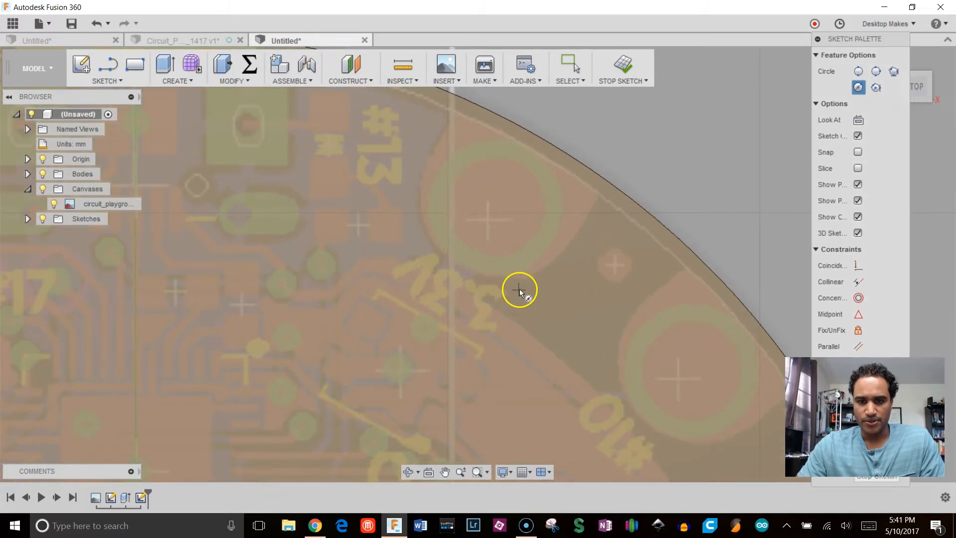
{"action": "left_click", "coordinate": [497, 205]}
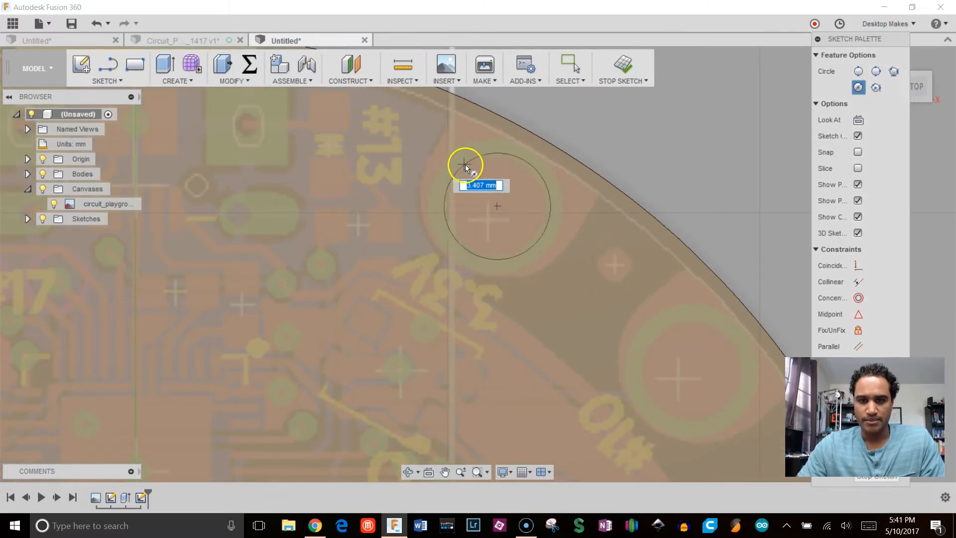
{"action": "scroll", "coordinate": [461, 158], "scroll_direction": "up", "scroll_amount": 2}
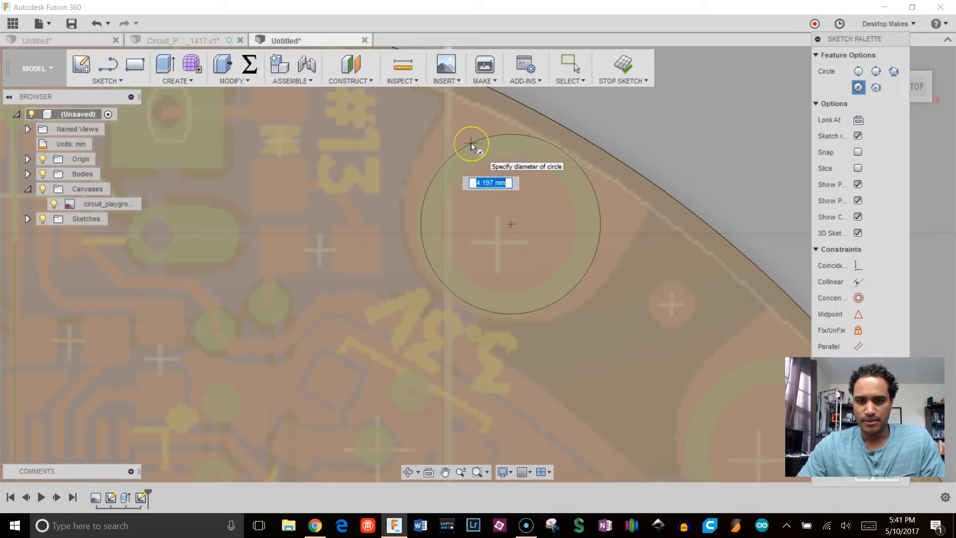
{"action": "left_click", "coordinate": [472, 143]}
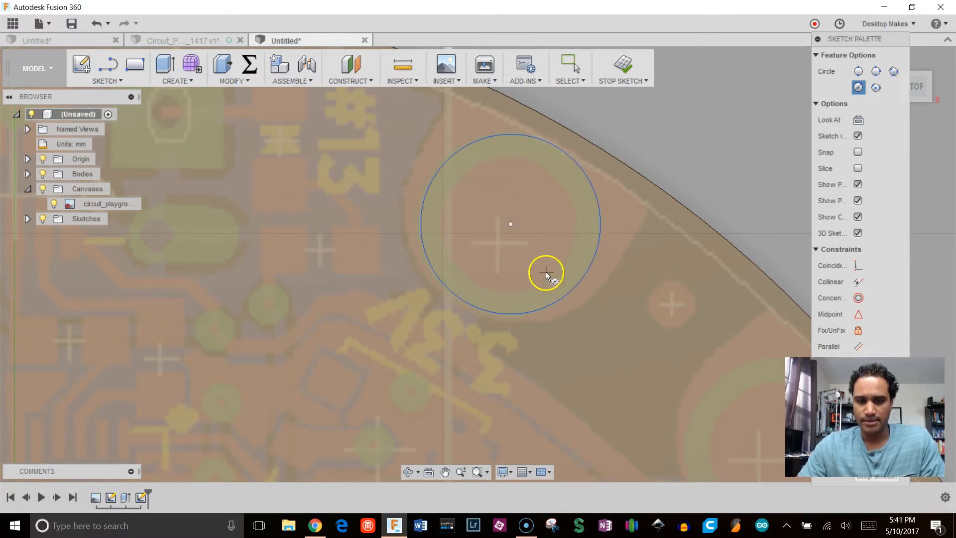
Dimension the 3.3V pad circle's diameter as 4 mm.
{"action": "key", "text": "d"}
{"action": "left_click", "coordinate": [422, 208]}
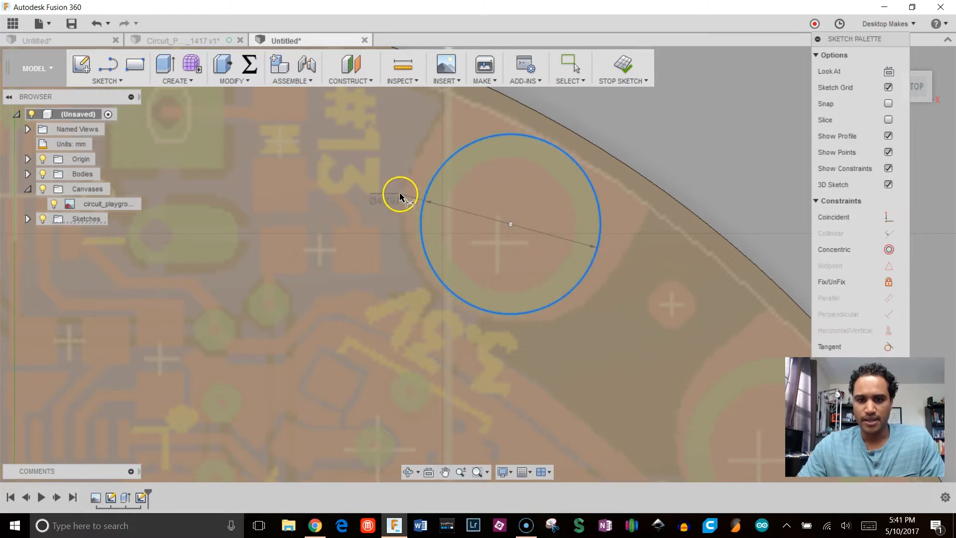
{"action": "left_click", "coordinate": [401, 192]}
{"action": "type", "text": "4"}
{"action": "key", "text": "Return"}
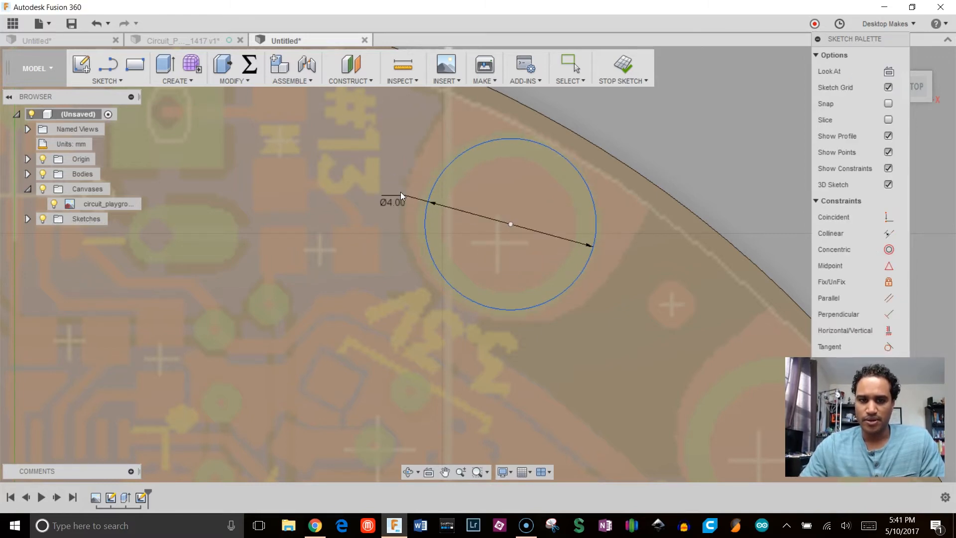
Dimension the vertical distance from the origin to the pad circle's center as 20 mm.
{"action": "scroll", "coordinate": [517, 241], "scroll_direction": "down", "scroll_amount": 2}
{"action": "scroll", "coordinate": [517, 242], "scroll_direction": "down", "scroll_amount": 4}
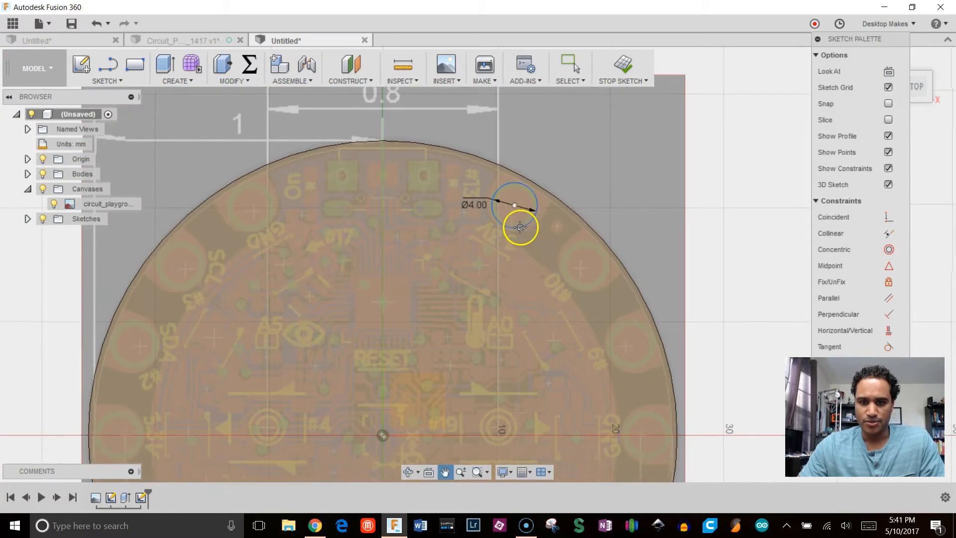
{"action": "scroll", "coordinate": [538, 177], "scroll_direction": "down", "scroll_amount": 2}
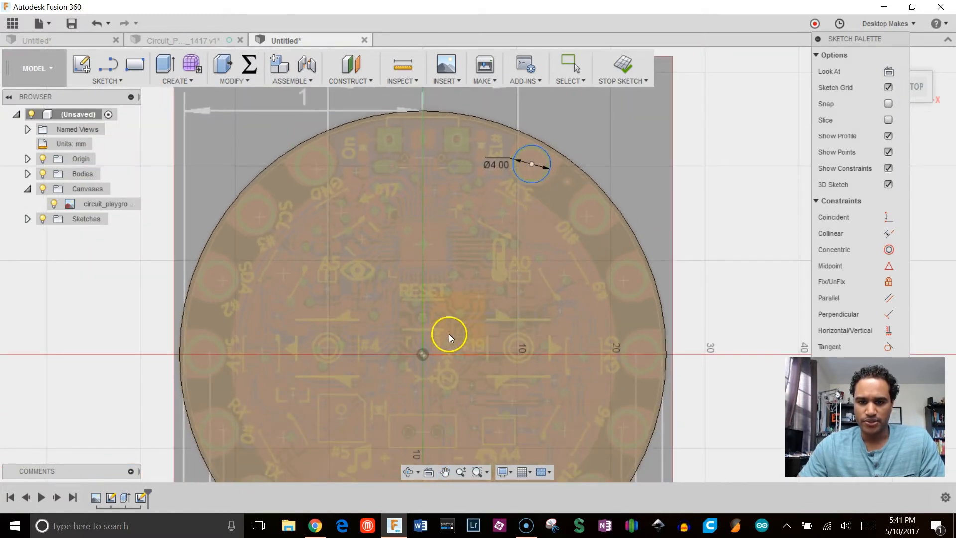
{"action": "left_click", "coordinate": [423, 354]}
{"action": "left_click", "coordinate": [530, 163]}
{"action": "left_click", "coordinate": [549, 246]}
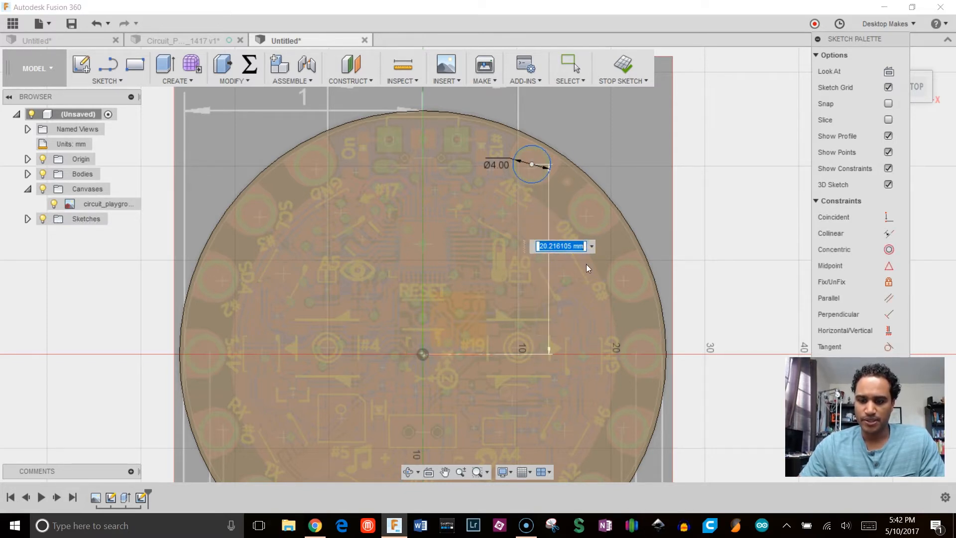
{"action": "type", "text": "20"}
{"action": "key", "text": "Return"}
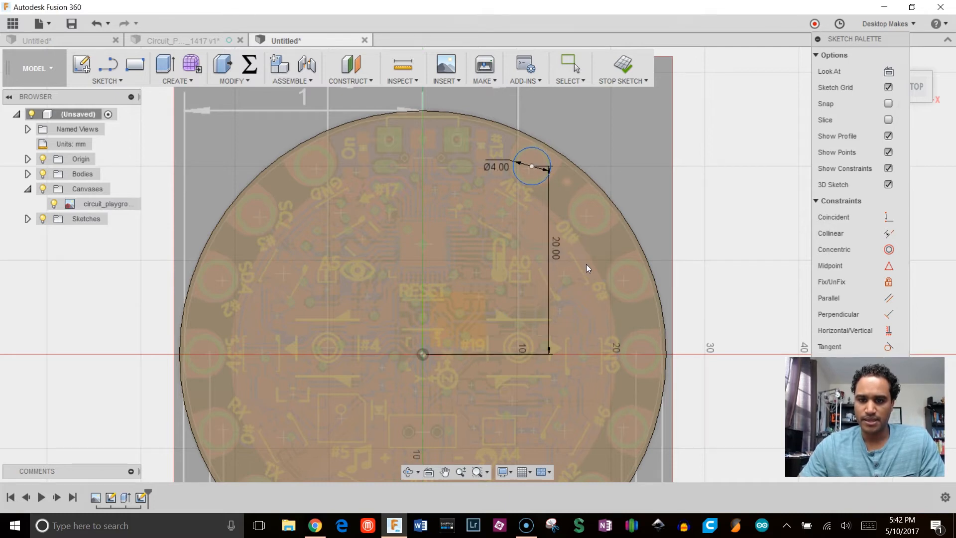
Dimension the horizontal distance from the origin to the pad circle's center as 11.5 mm.
{"action": "left_click", "coordinate": [422, 354]}
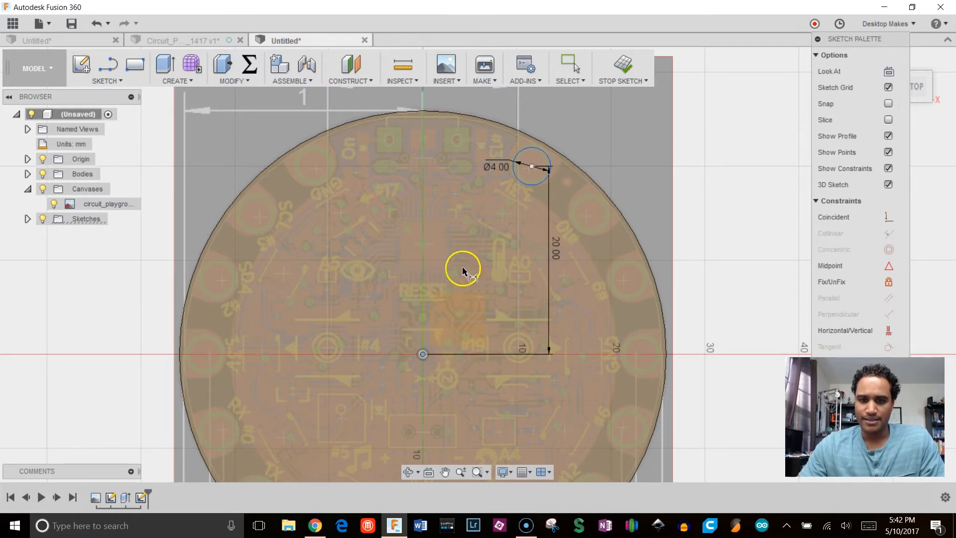
{"action": "left_click", "coordinate": [531, 166]}
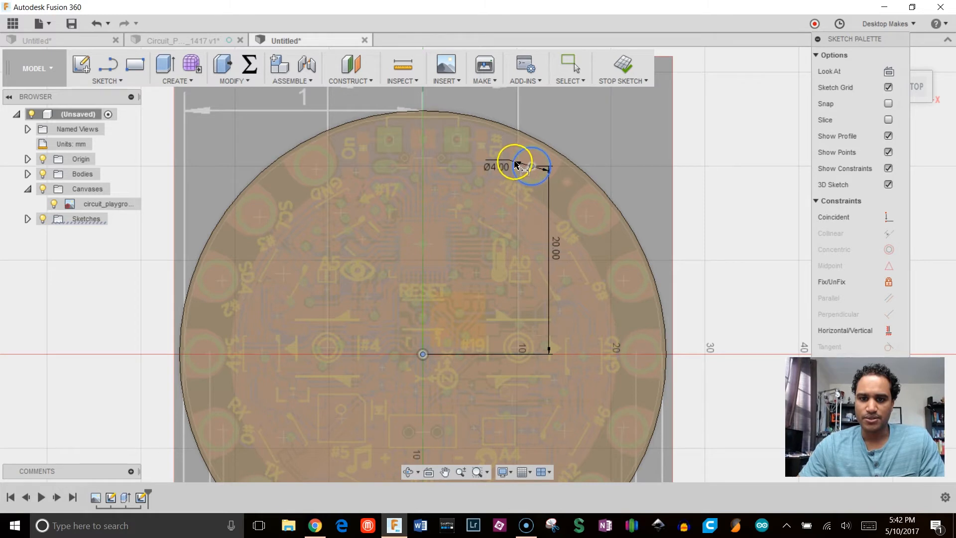
{"action": "middle_click_drag", "start_coordinate": [462, 141], "coordinate": [454, 168]}
{"action": "left_click", "coordinate": [462, 121]}
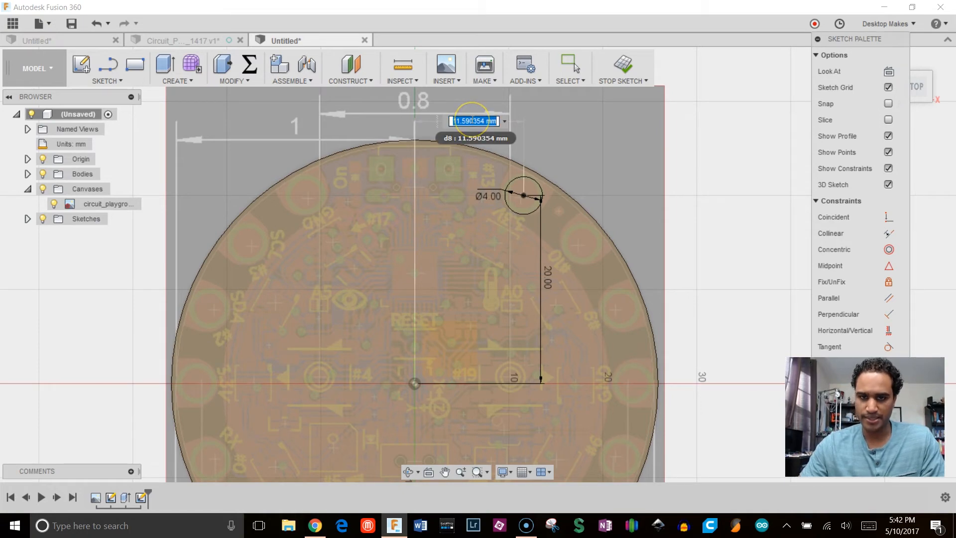
{"action": "type", "text": "1"}
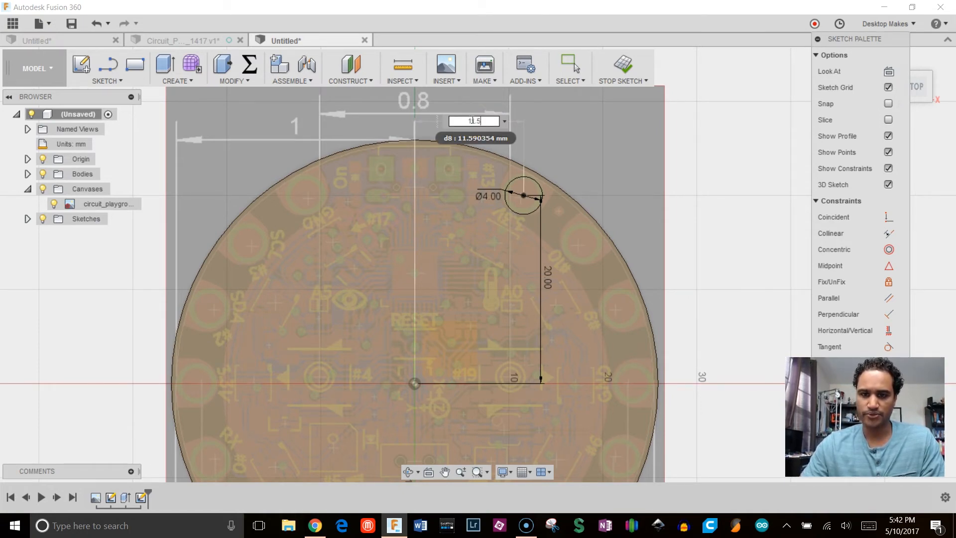
{"action": "type", "text": "1.5"}
{"action": "key", "text": "Return"}
{"action": "scroll", "coordinate": [553, 196], "scroll_direction": "up", "scroll_amount": 3}
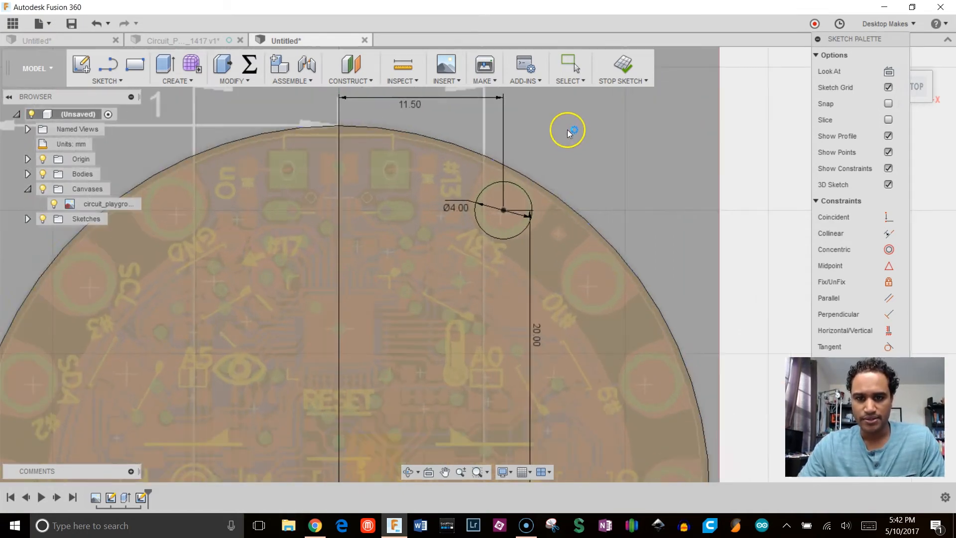
{"action": "key", "text": "Escape"}
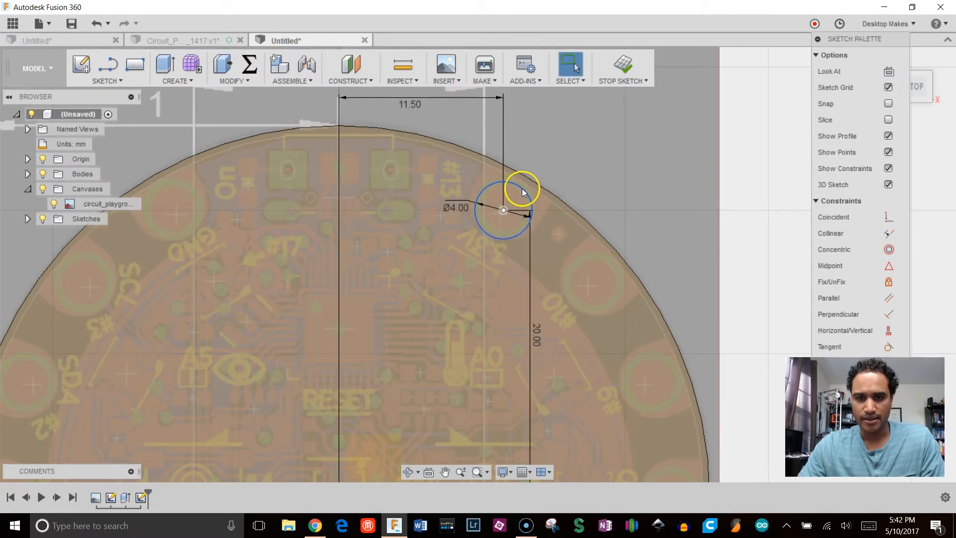
{"action": "left_click", "coordinate": [503, 208]}
{"action": "scroll", "coordinate": [511, 217], "scroll_direction": "down", "scroll_amount": 2}
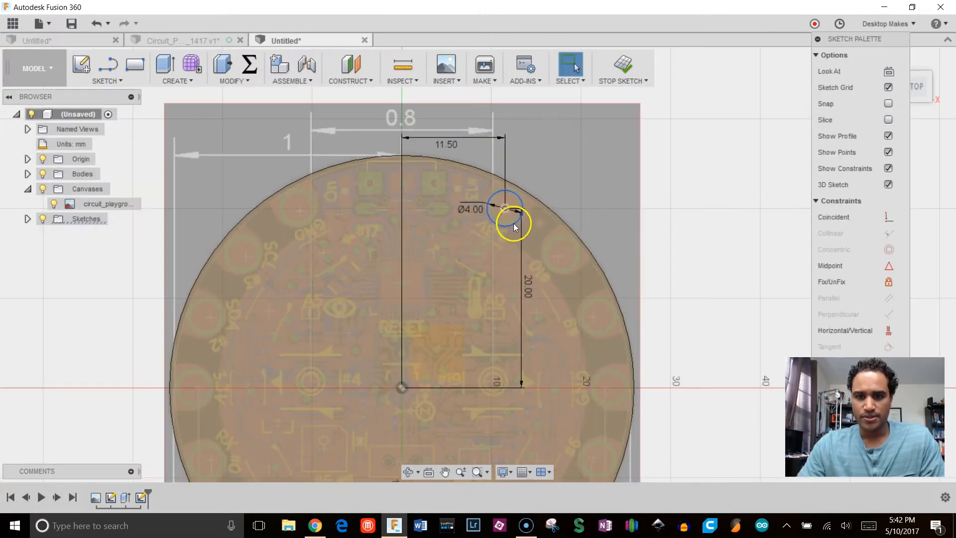
{"action": "scroll", "coordinate": [515, 247], "scroll_direction": "down", "scroll_amount": 1}
{"action": "scroll", "coordinate": [510, 220], "scroll_direction": "down", "scroll_amount": 1}
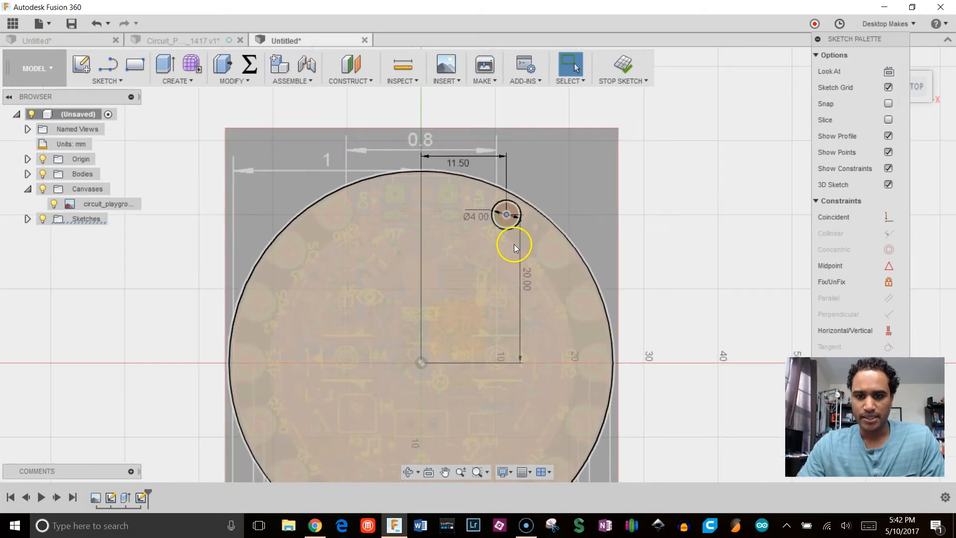
{"action": "middle_click_drag", "start_coordinate": [509, 217], "coordinate": [510, 177]}
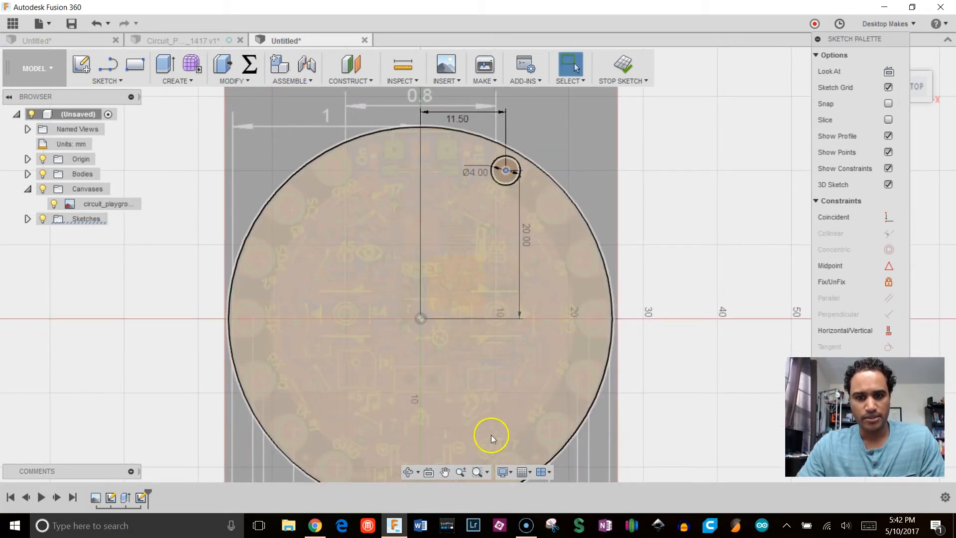
{"action": "left_click", "coordinate": [698, 181]}
{"action": "middle_click_drag", "start_coordinate": [694, 205], "coordinate": [696, 186]}
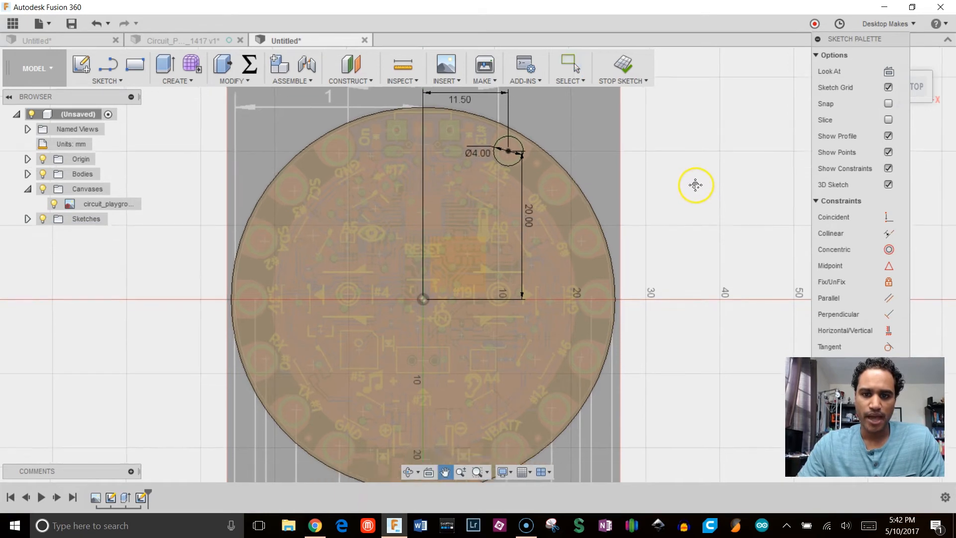
{"action": "scroll", "coordinate": [700, 174], "scroll_direction": "down", "scroll_amount": 1}
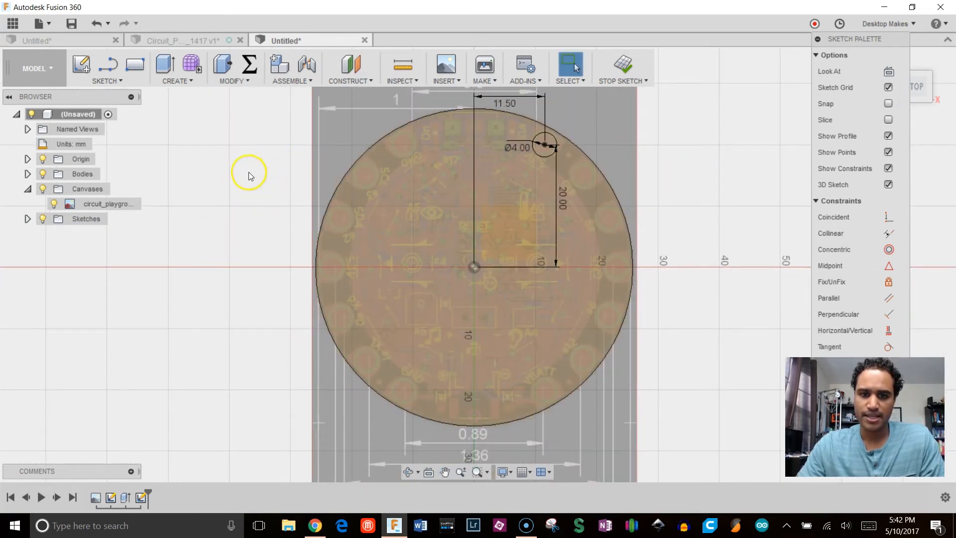
{"action": "scroll", "coordinate": [250, 170], "scroll_direction": "up", "scroll_amount": 1}
{"action": "mouse_move", "coordinate": [166, 180]}
{"action": "middle_mouse_down"}
{"action": "mouse_move", "coordinate": [128, 207]}
{"action": "mouse_move", "coordinate": [124, 180]}
{"action": "middle_mouse_up"}
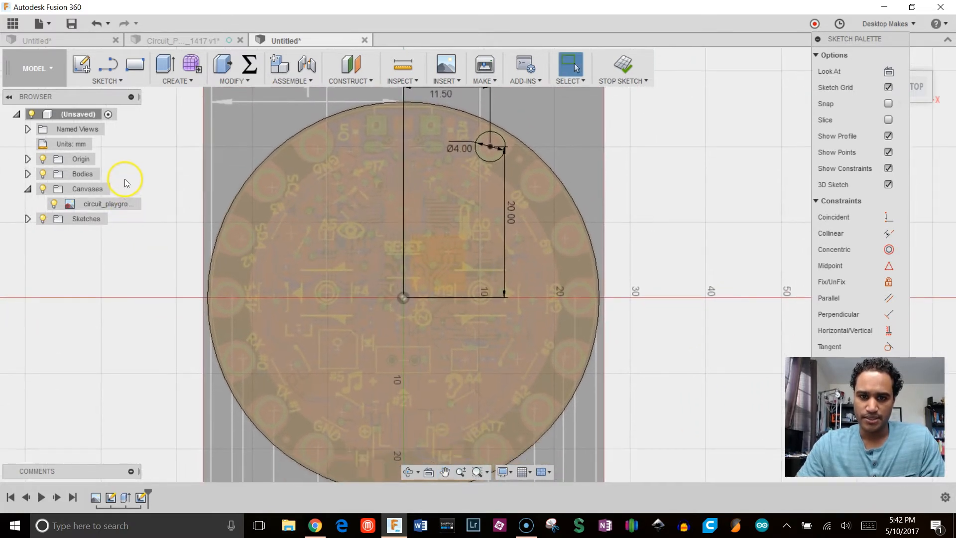
Examine how the board's pads are spaced around the circular outline on the canvas.
{"action": "scroll", "coordinate": [155, 181], "scroll_direction": "down", "scroll_amount": 1}
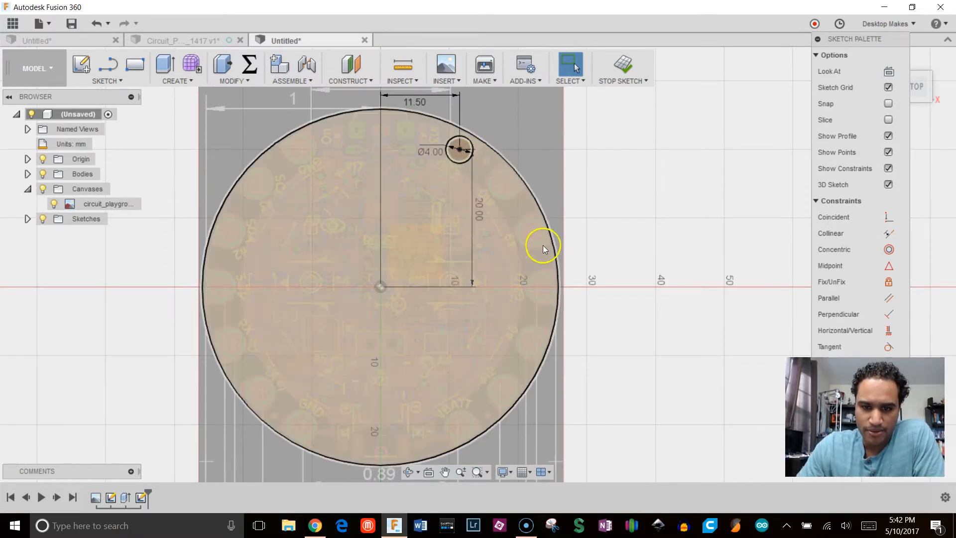
{"action": "scroll", "coordinate": [546, 117], "scroll_direction": "up", "scroll_amount": 2}
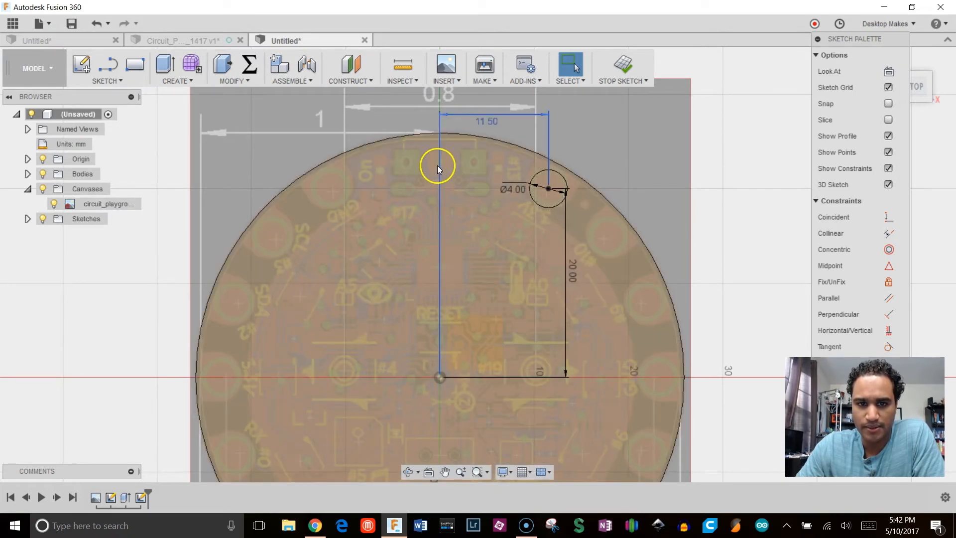
{"action": "scroll", "coordinate": [438, 169], "scroll_direction": "down", "scroll_amount": 2}
{"action": "middle_click_drag", "start_coordinate": [438, 179], "coordinate": [433, 111]}
{"action": "middle_click_drag", "start_coordinate": [428, 318], "coordinate": [422, 294]}
{"action": "scroll", "coordinate": [423, 293], "scroll_direction": "down", "scroll_amount": 1}
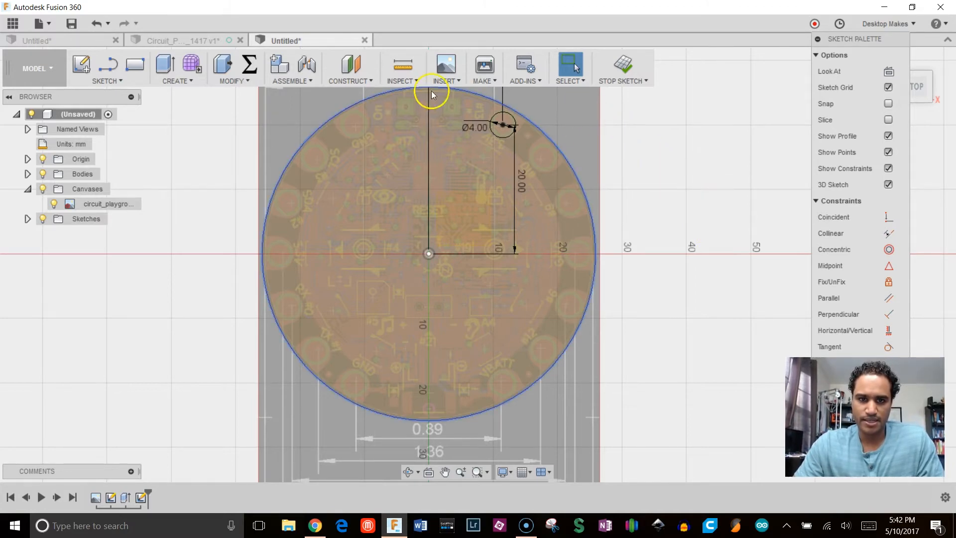
{"action": "left_click", "coordinate": [345, 103]}
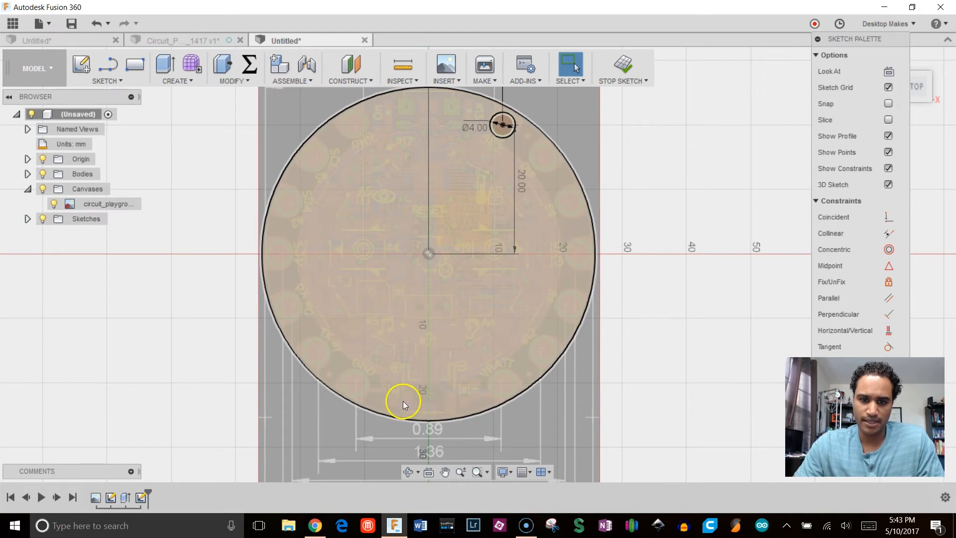
{"action": "middle_click_drag", "start_coordinate": [650, 234], "coordinate": [657, 265]}
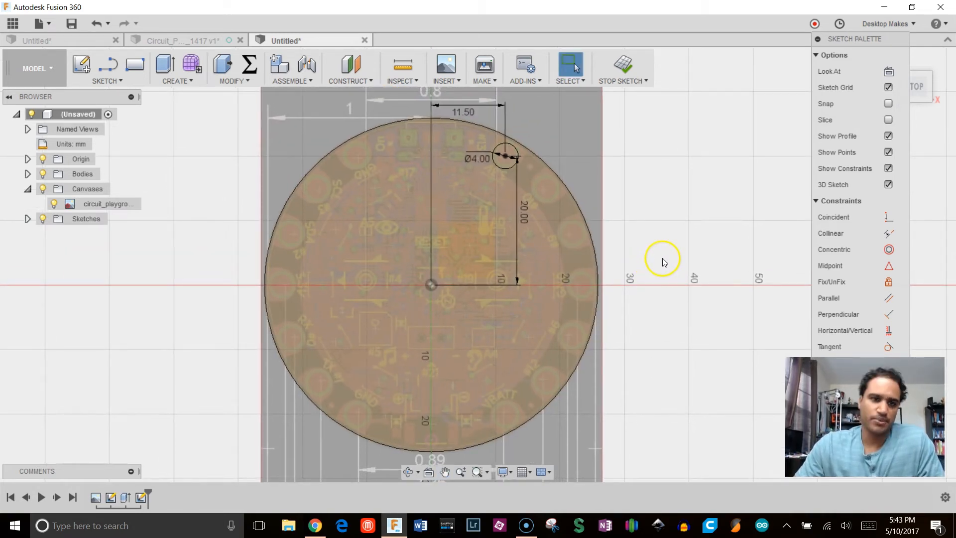
Create a full circular pattern of the 4 mm pad circle around the origin with a quantity of 18.
{"action": "left_click", "coordinate": [107, 80]}
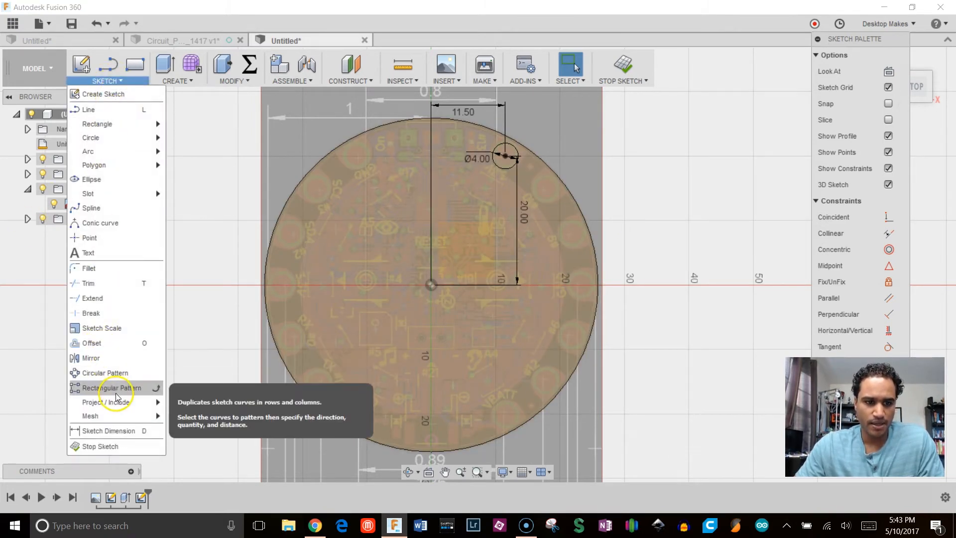
{"action": "left_click", "coordinate": [123, 374]}
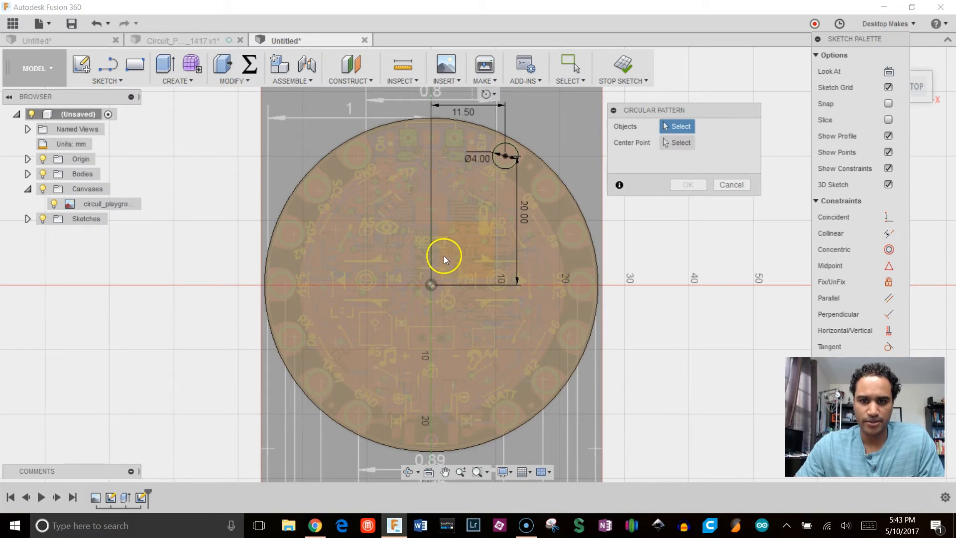
{"action": "left_click", "coordinate": [506, 169]}
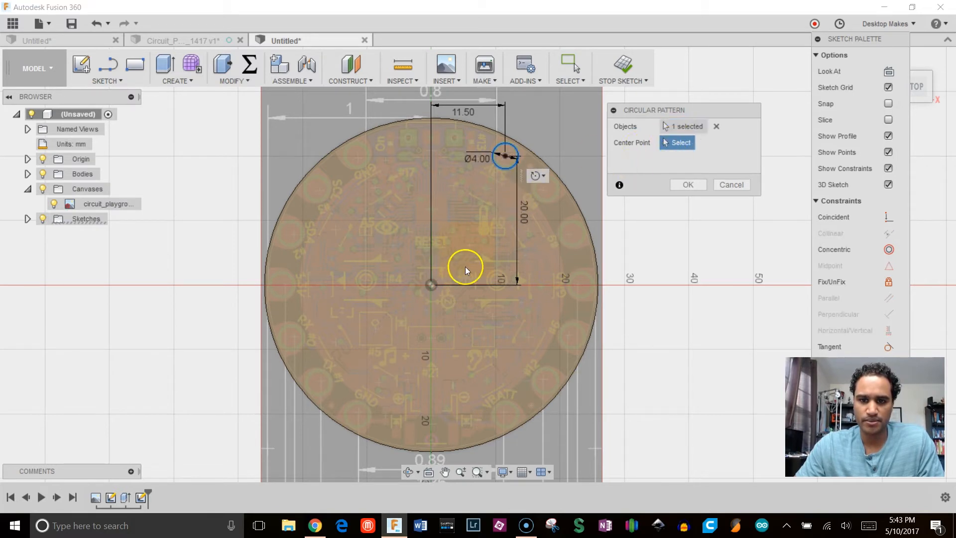
{"action": "left_click", "coordinate": [435, 285]}
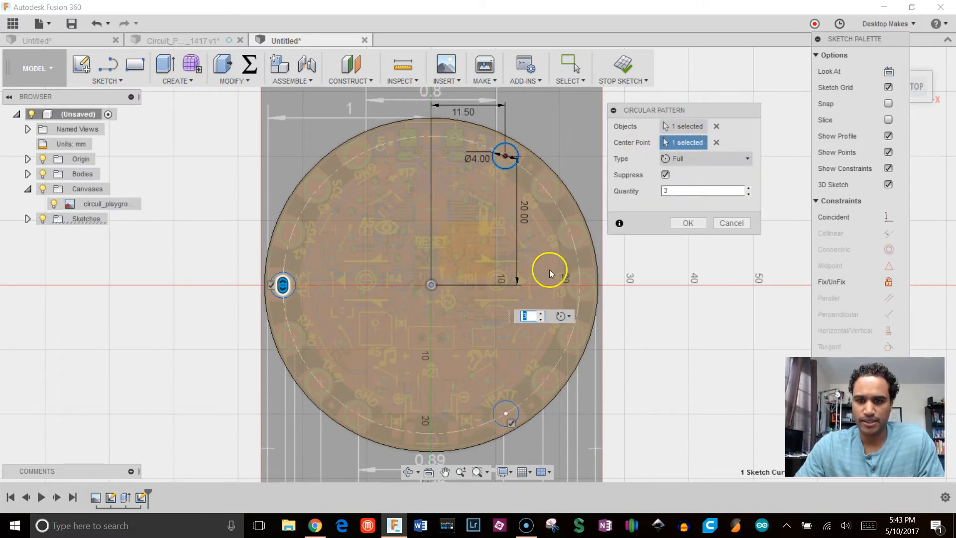
{"action": "left_click", "coordinate": [657, 193]}
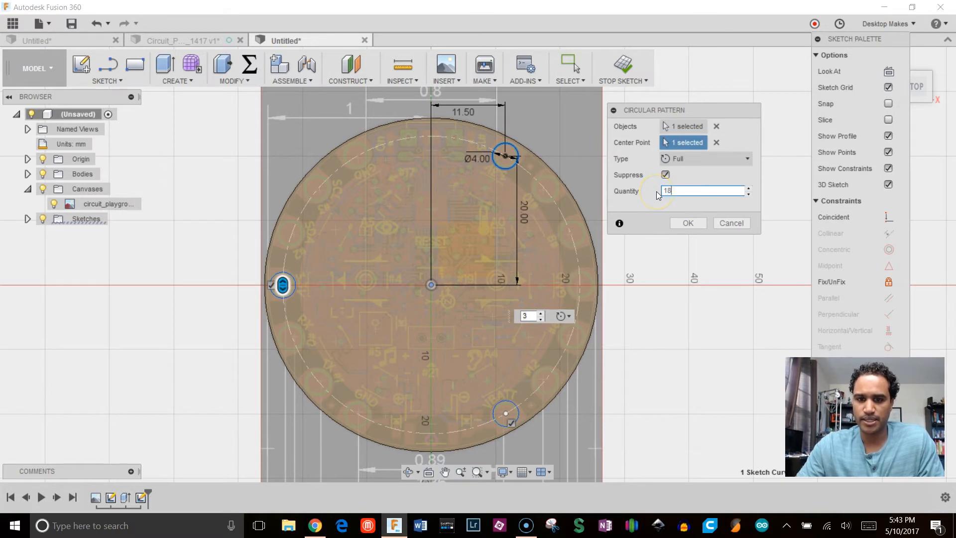
Suppress the two pattern instances at the board's top and the two at its bottom, and apply the circular pattern.
{"action": "scroll", "coordinate": [450, 113], "scroll_direction": "up", "scroll_amount": 1}
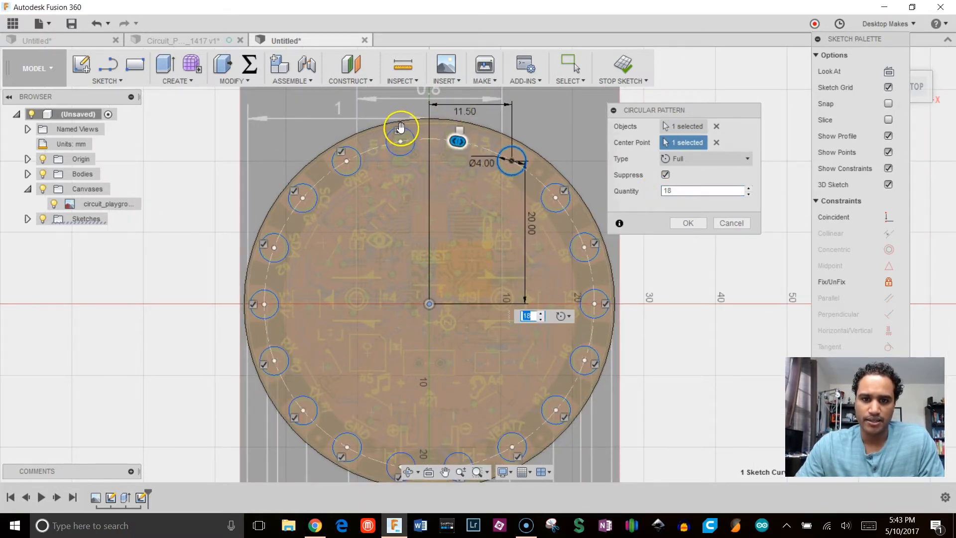
{"action": "middle_click_drag", "start_coordinate": [469, 278], "coordinate": [482, 197]}
{"action": "scroll", "coordinate": [473, 393], "scroll_direction": "up", "scroll_amount": 3}
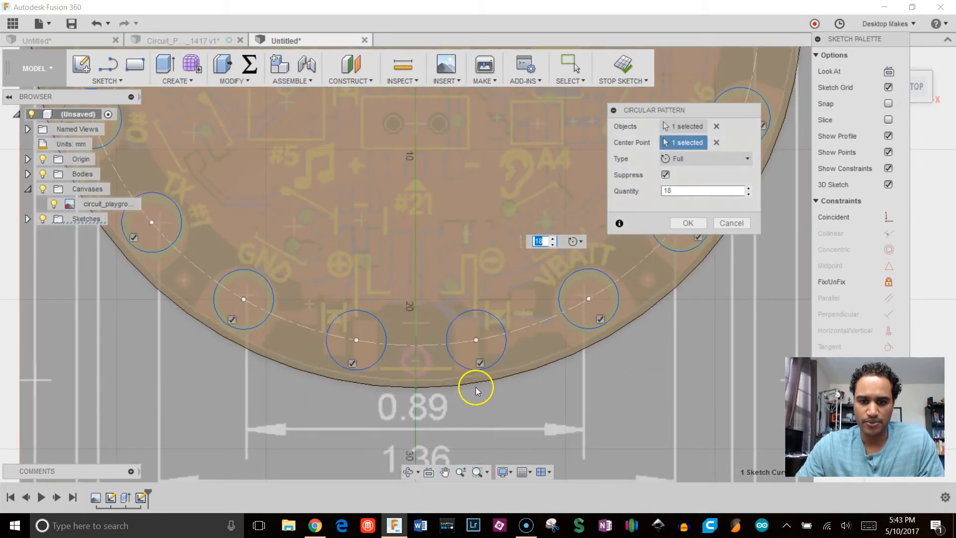
{"action": "left_click", "coordinate": [478, 364]}
{"action": "left_click", "coordinate": [355, 352]}
{"action": "scroll", "coordinate": [377, 308], "scroll_direction": "down", "scroll_amount": 3}
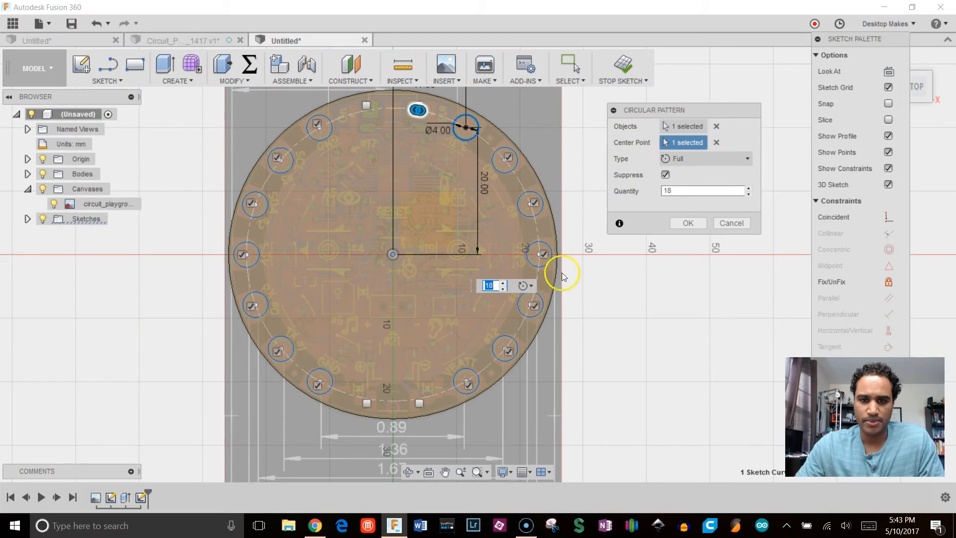
{"action": "left_click", "coordinate": [696, 222]}
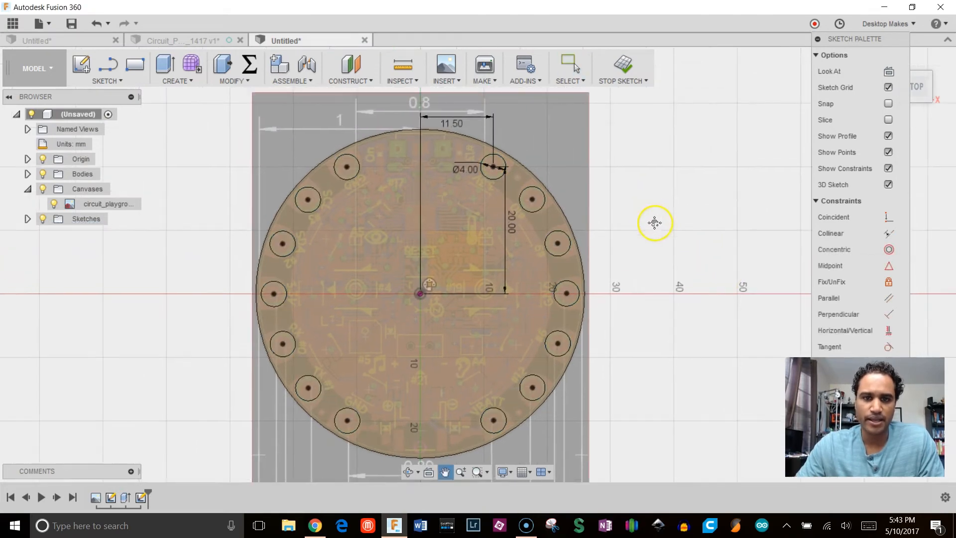
Finish the pad hole sketch and hide the canvases.
{"action": "scroll", "coordinate": [457, 311], "scroll_direction": "up", "scroll_amount": 3}
{"action": "middle_click_drag", "start_coordinate": [457, 311], "coordinate": [456, 274]}
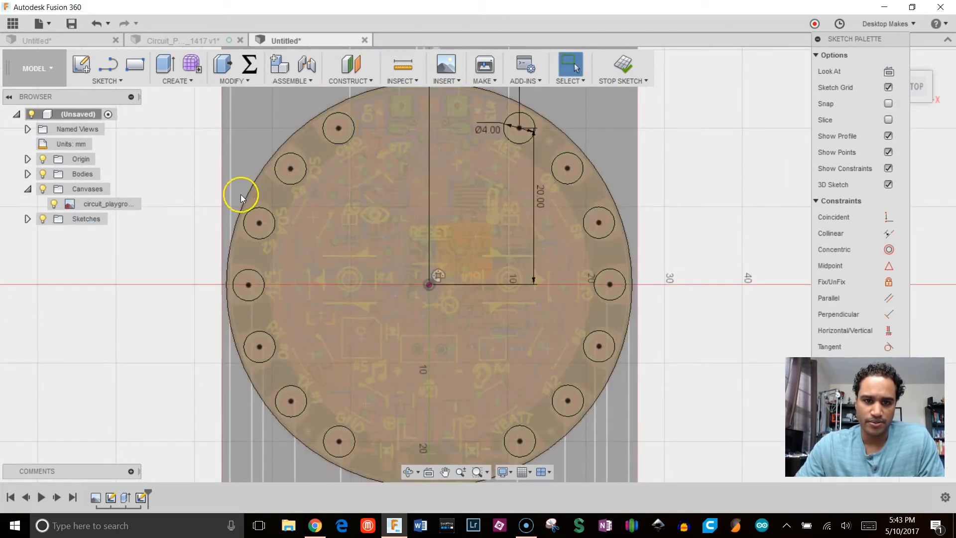
{"action": "scroll", "coordinate": [192, 291], "scroll_direction": "down", "scroll_amount": 3}
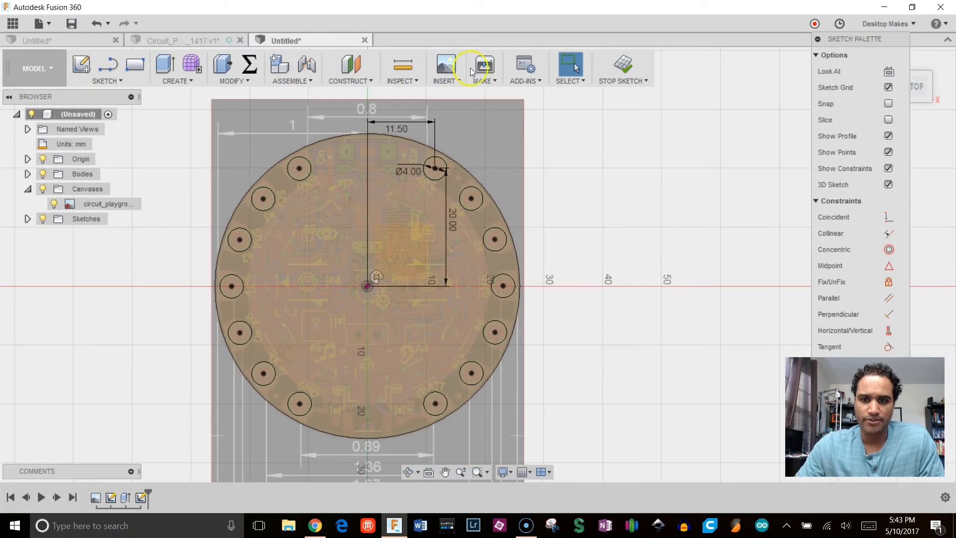
{"action": "left_click", "coordinate": [623, 65]}
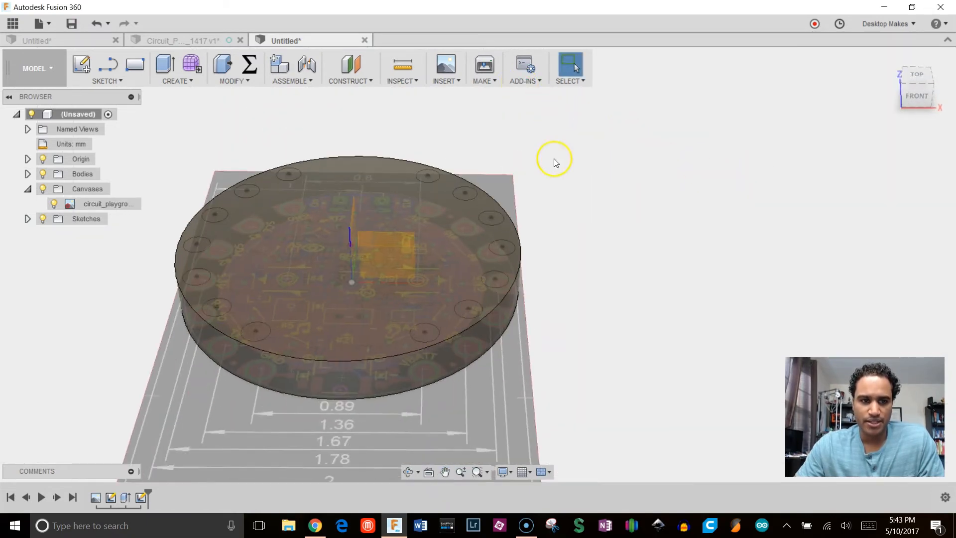
{"action": "left_click", "coordinate": [43, 189]}
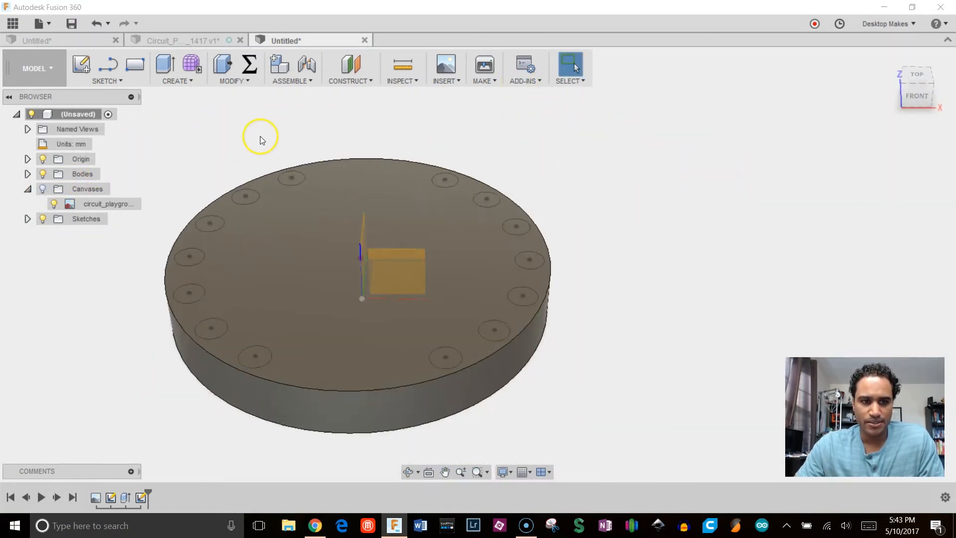
Extrude all 14 pad circles by -6 mm as a cut into the disc.
{"action": "scroll", "coordinate": [393, 159], "scroll_direction": "up", "scroll_amount": 3}
{"action": "key", "text": "e"}
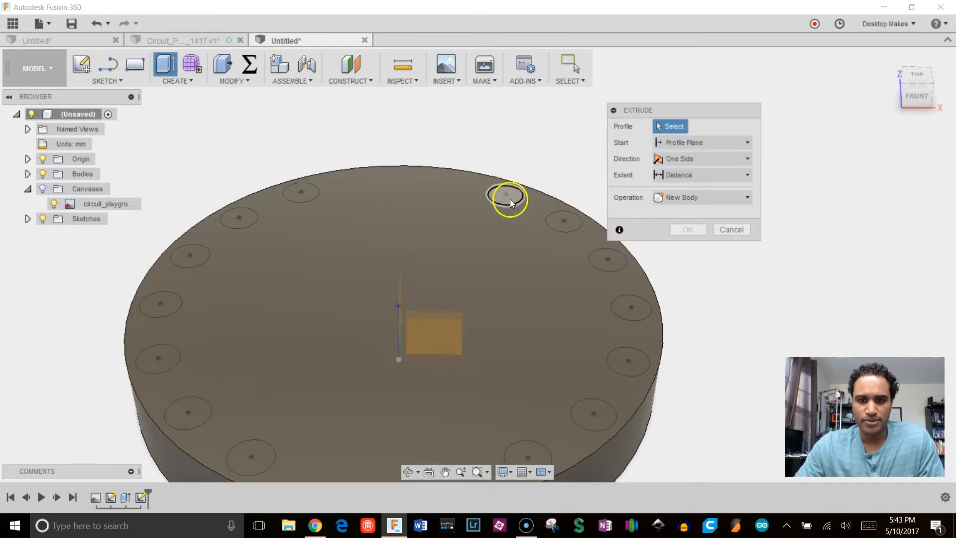
{"action": "left_click", "coordinate": [507, 195]}
{"action": "left_click", "coordinate": [564, 226]}
{"action": "left_click", "coordinate": [583, 222]}
{"action": "left_click", "coordinate": [601, 271]}
{"action": "left_click", "coordinate": [593, 309]}
{"action": "left_click", "coordinate": [557, 371]}
{"action": "left_click", "coordinate": [503, 406]}
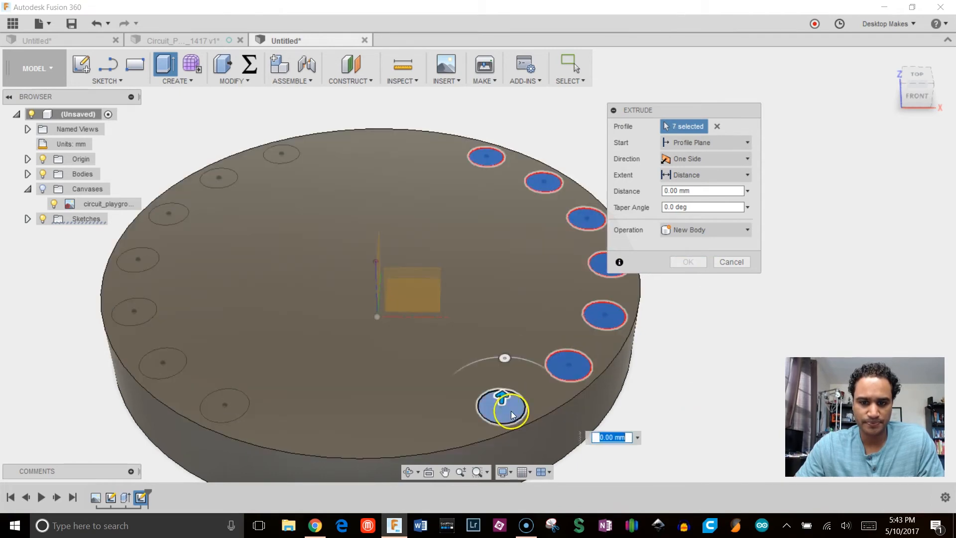
{"action": "left_click", "coordinate": [230, 404]}
{"action": "left_click", "coordinate": [163, 362]}
{"action": "left_click", "coordinate": [135, 312]}
{"action": "left_click", "coordinate": [138, 259]}
{"action": "left_click", "coordinate": [169, 213]}
{"action": "left_click", "coordinate": [219, 177]}
{"action": "left_click", "coordinate": [282, 153]}
{"action": "middle_click_drag", "start_coordinate": [274, 154], "coordinate": [377, 180], "text": "shift"}
{"action": "left_click_drag", "start_coordinate": [310, 182], "coordinate": [309, 228]}
{"action": "type", "text": "-6"}
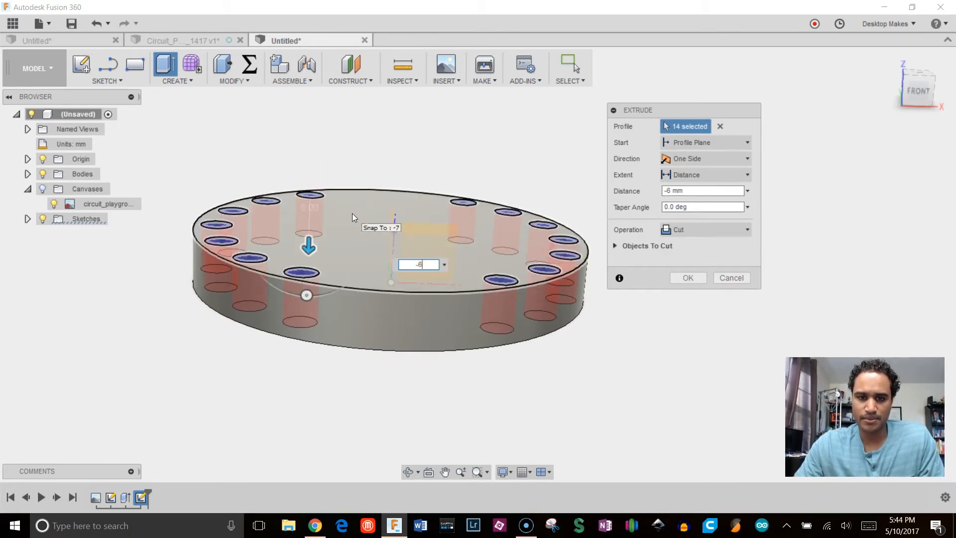
{"action": "left_click", "coordinate": [920, 94]}
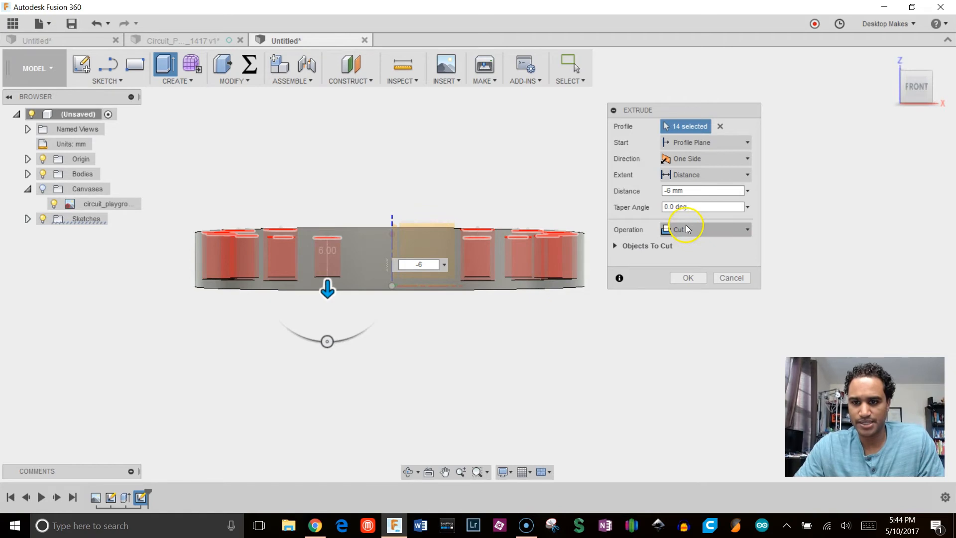
{"action": "left_click", "coordinate": [697, 278]}
{"action": "middle_click_drag", "start_coordinate": [662, 201], "coordinate": [672, 278], "text": "shift"}
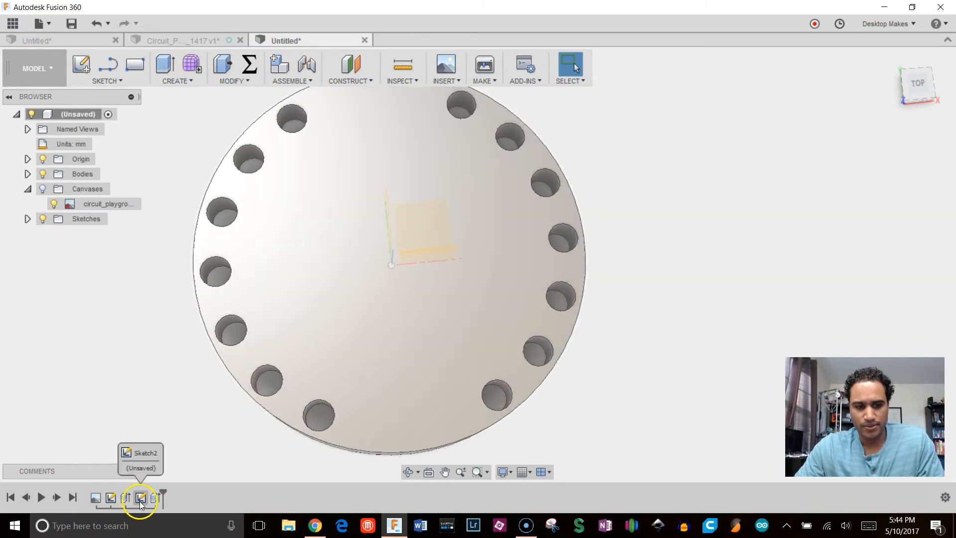
Reopen the pad hole sketch for editing.
{"action": "double_click", "coordinate": [141, 497]}
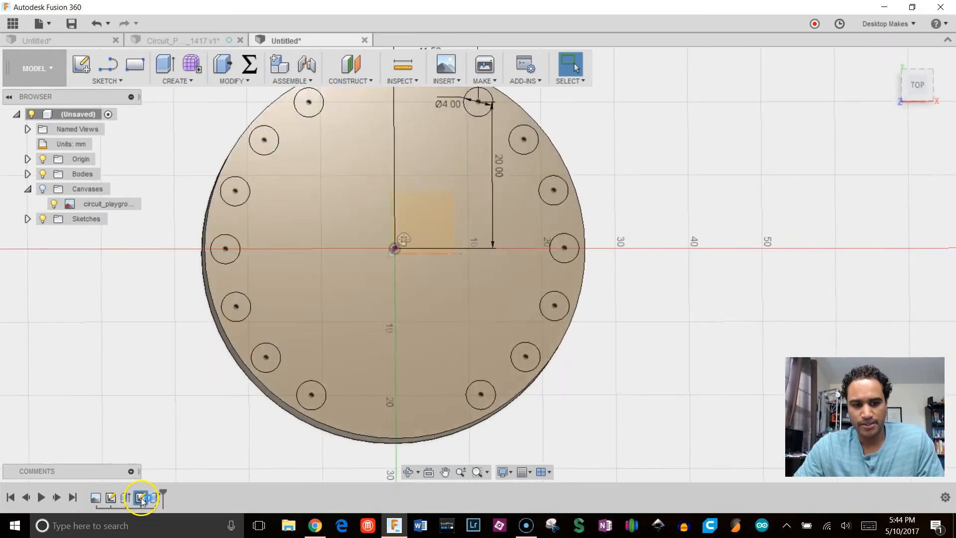
{"action": "middle_click_drag", "start_coordinate": [370, 226], "coordinate": [388, 292]}
{"action": "scroll", "coordinate": [518, 163], "scroll_direction": "up", "scroll_amount": 4}
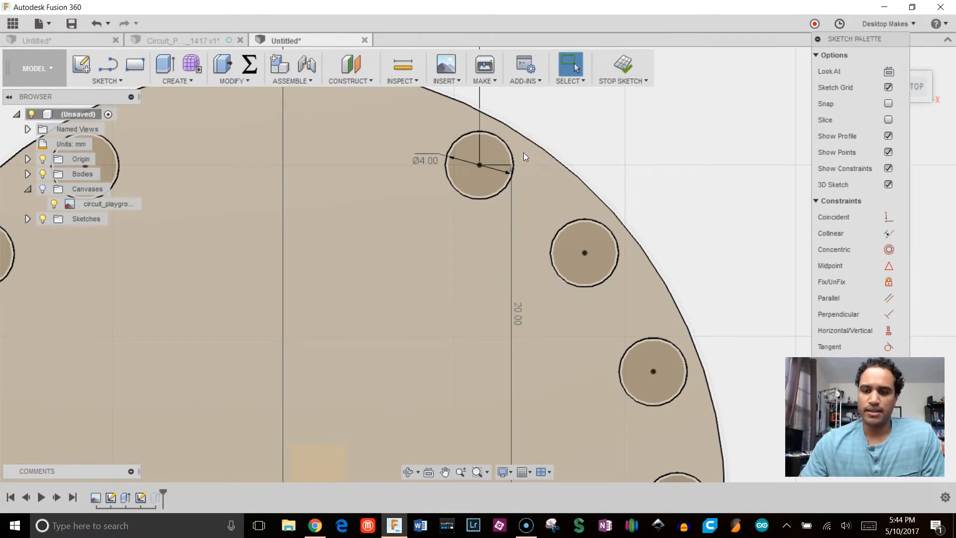
{"action": "left_click", "coordinate": [368, 114]}
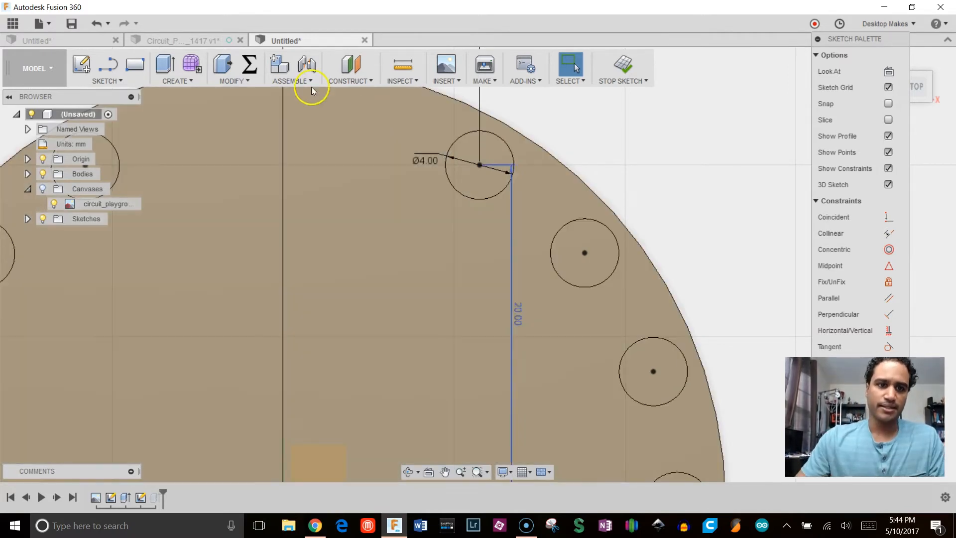
Sketch a six-sided circumscribed polygon about 5.1 mm across flats, centered on the dimensioned 4 mm pad circle.
{"action": "left_click", "coordinate": [81, 65]}
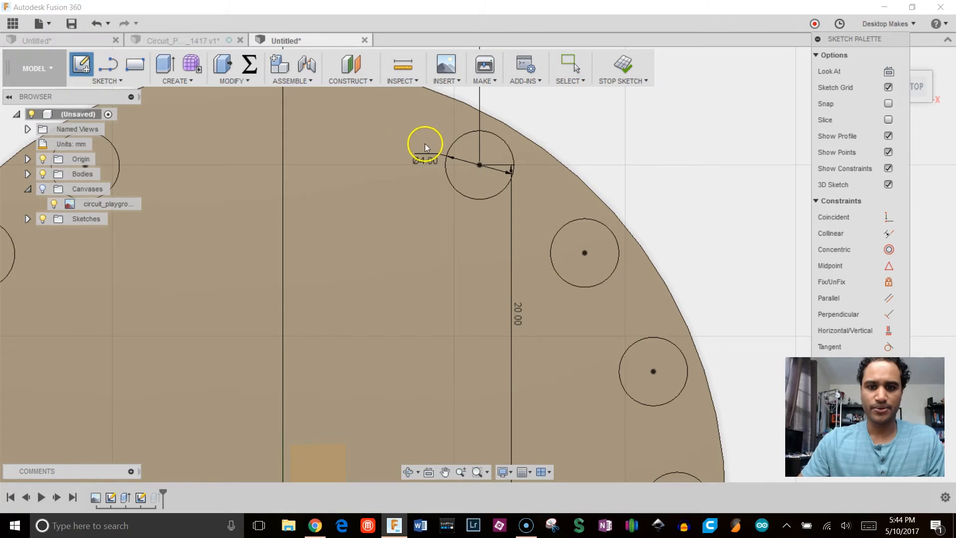
{"action": "left_click", "coordinate": [122, 76]}
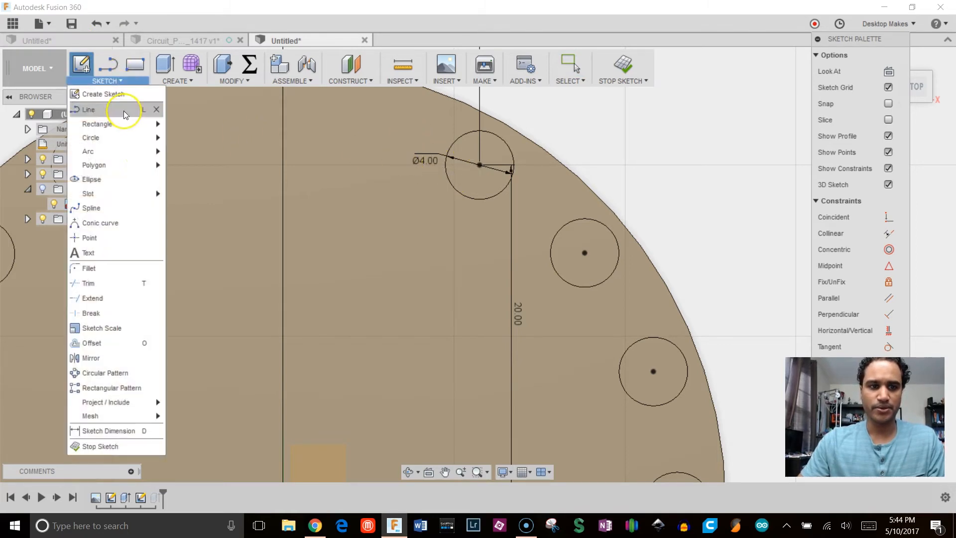
{"action": "mouse_move", "coordinate": [104, 171]}
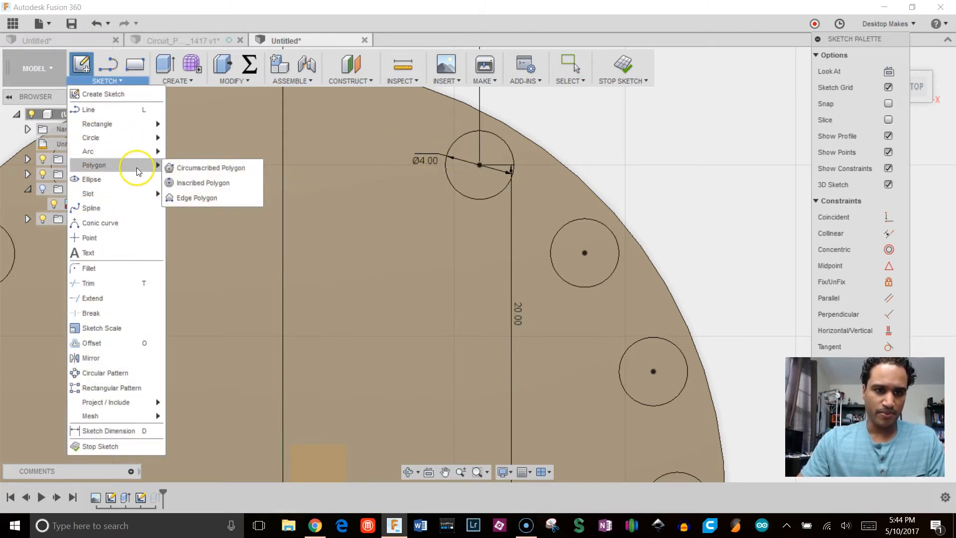
{"action": "left_click", "coordinate": [199, 161]}
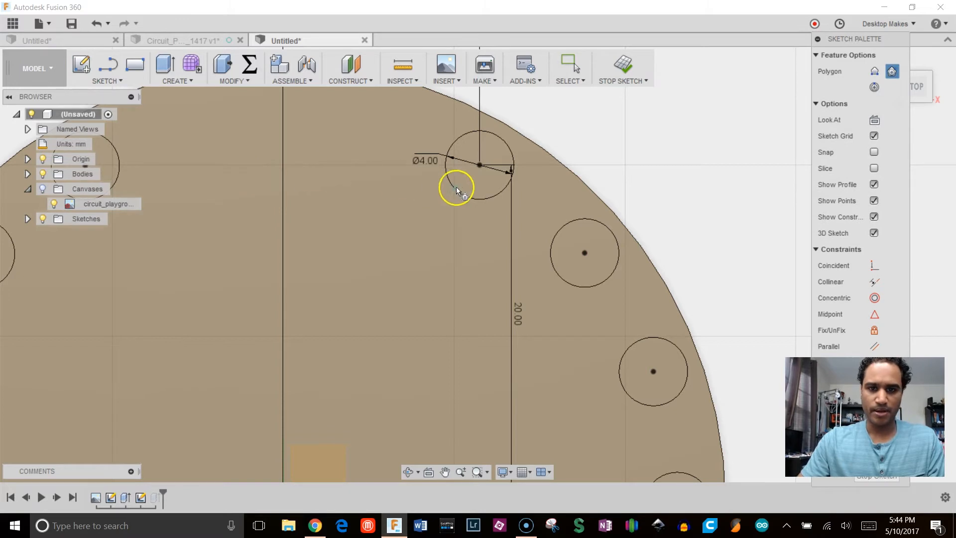
{"action": "left_click", "coordinate": [481, 163]}
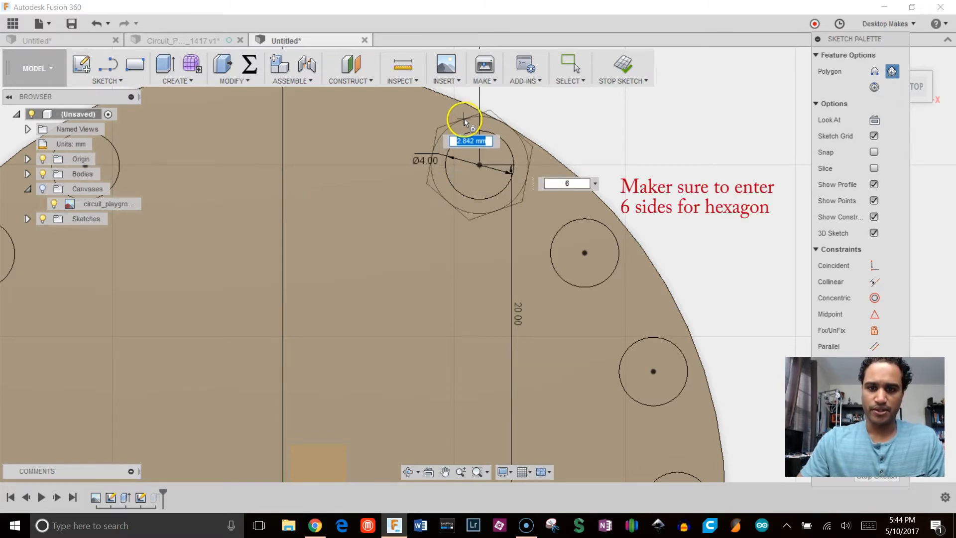
{"action": "scroll", "coordinate": [461, 124], "scroll_direction": "up", "scroll_amount": 2}
{"action": "left_click", "coordinate": [474, 120]}
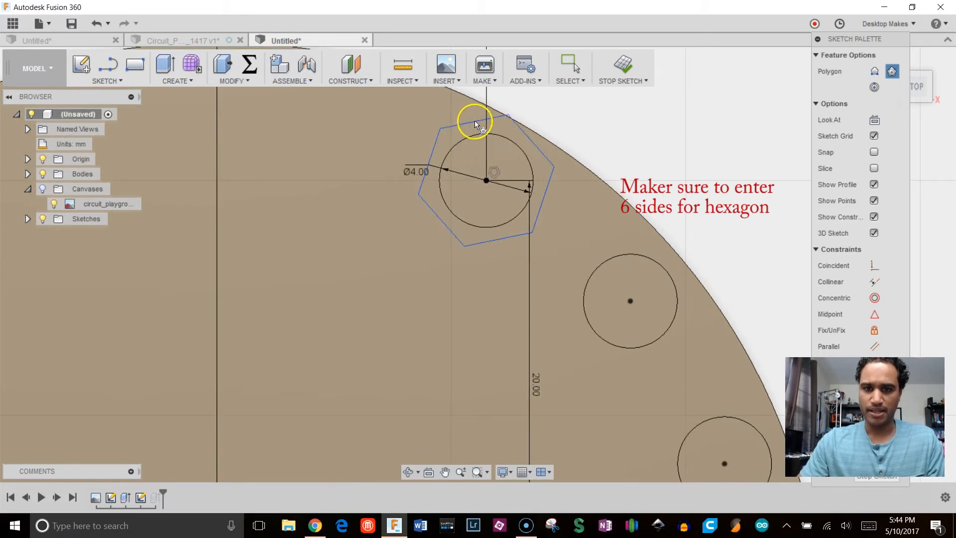
{"action": "key", "text": "Escape"}
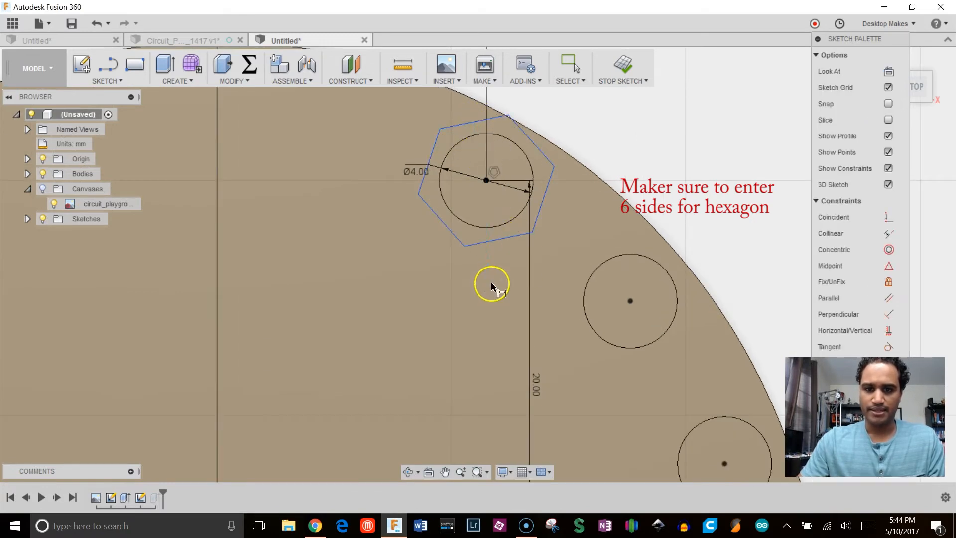
Dimension the hexagon's width between opposite sides as 5.5 mm.
{"action": "left_click", "coordinate": [495, 231]}
{"action": "left_click", "coordinate": [464, 126]}
{"action": "left_click", "coordinate": [363, 145]}
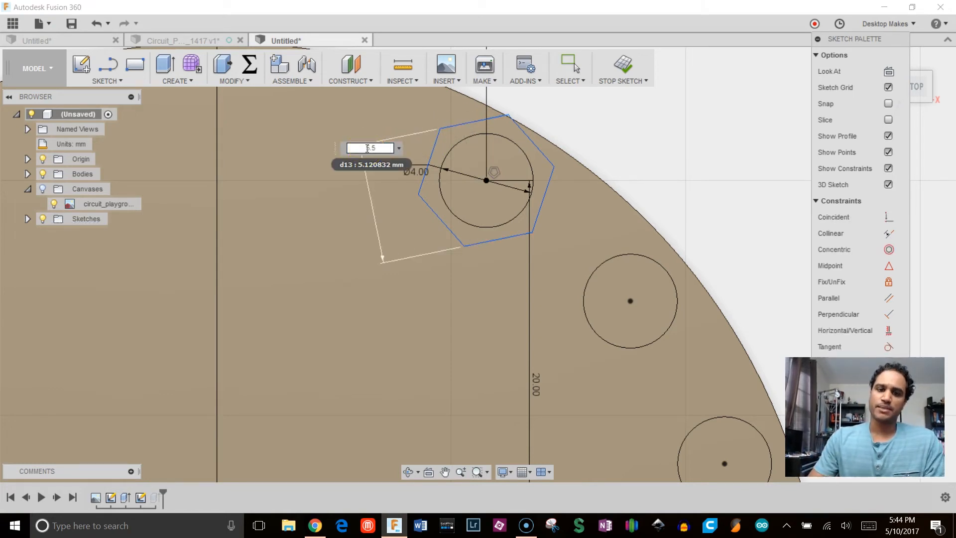
{"action": "key", "text": "Return"}
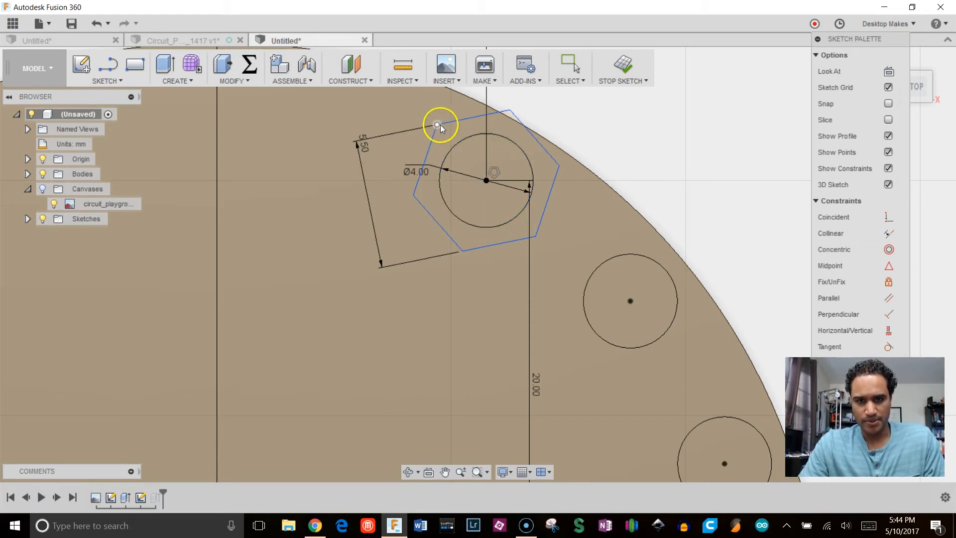
Draw a line from the disc's center origin to the midpoint of the hexagon's inward-facing edge.
{"action": "left_click_drag", "start_coordinate": [443, 122], "coordinate": [465, 115]}
{"action": "scroll", "coordinate": [405, 201], "scroll_direction": "down", "scroll_amount": 3}
{"action": "scroll", "coordinate": [405, 215], "scroll_direction": "up", "scroll_amount": 1}
{"action": "middle_click_drag", "start_coordinate": [405, 222], "coordinate": [405, 187]}
{"action": "middle_click_drag", "start_coordinate": [376, 271], "coordinate": [425, 216]}
{"action": "key", "text": "l"}
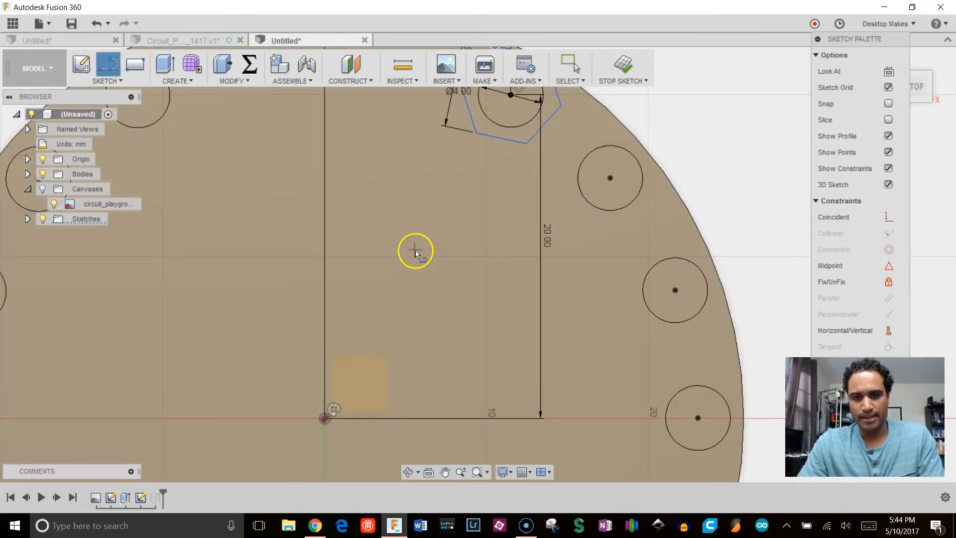
{"action": "middle_click_drag", "start_coordinate": [417, 252], "coordinate": [429, 294]}
{"action": "left_click", "coordinate": [335, 458]}
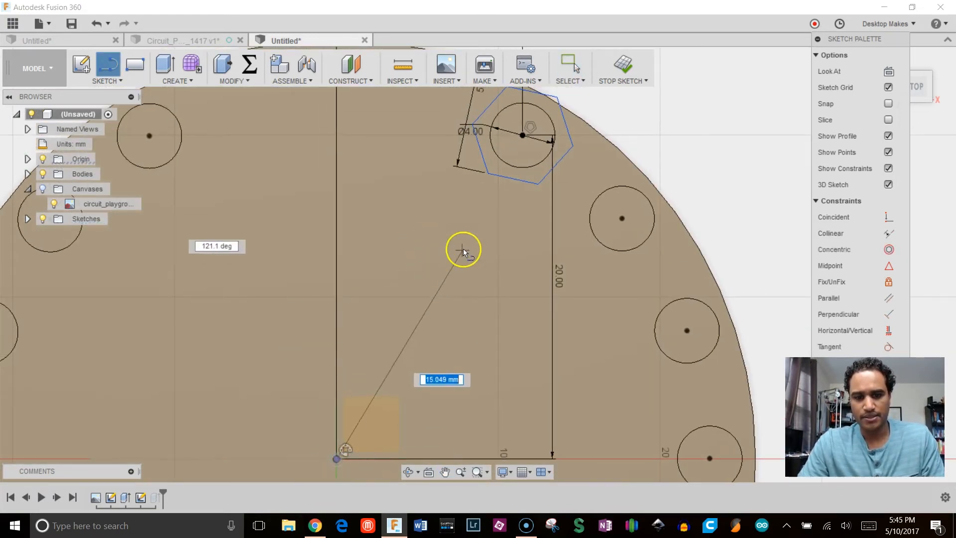
{"action": "scroll", "coordinate": [517, 179], "scroll_direction": "up", "scroll_amount": 4}
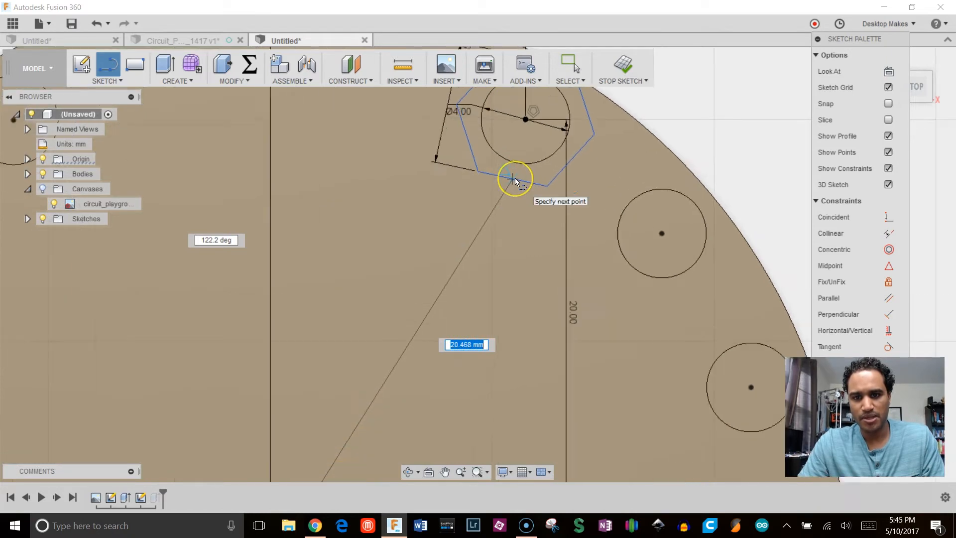
{"action": "left_click", "coordinate": [510, 179]}
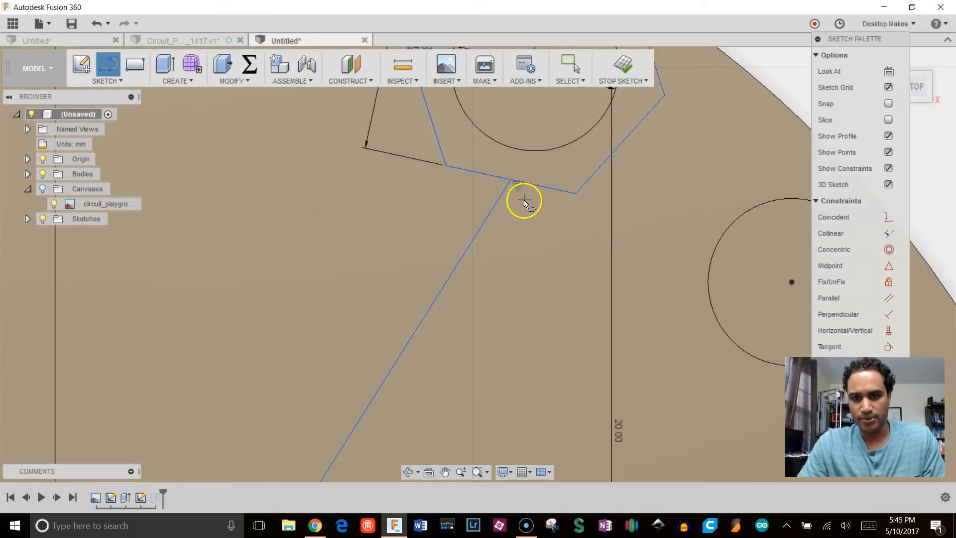
{"action": "scroll", "coordinate": [503, 227], "scroll_direction": "down", "scroll_amount": 2}
{"action": "key", "text": "Escape"}
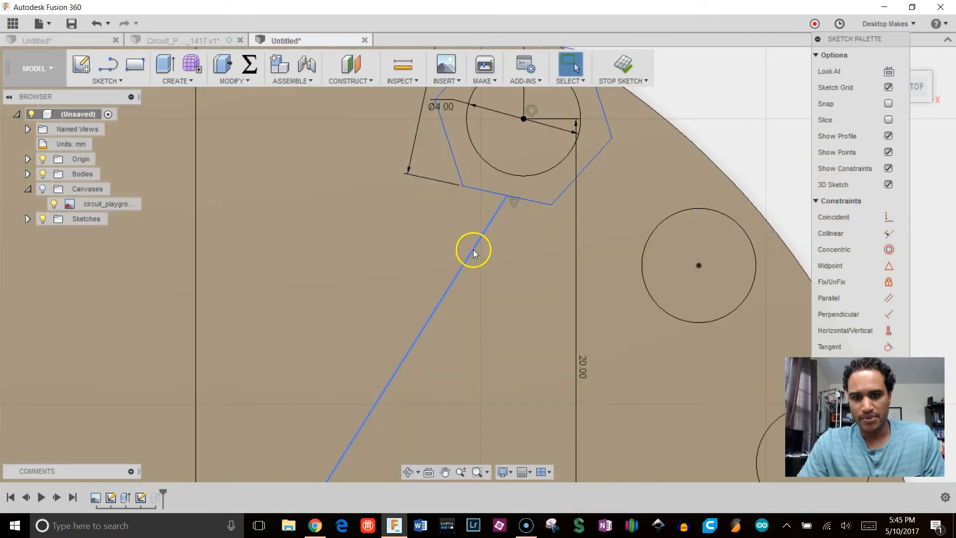
Convert the line between the origin and the hexagon into a construction line.
{"action": "left_click", "coordinate": [473, 250]}
{"action": "key", "text": "x"}
{"action": "scroll", "coordinate": [415, 259], "scroll_direction": "down", "scroll_amount": 2}
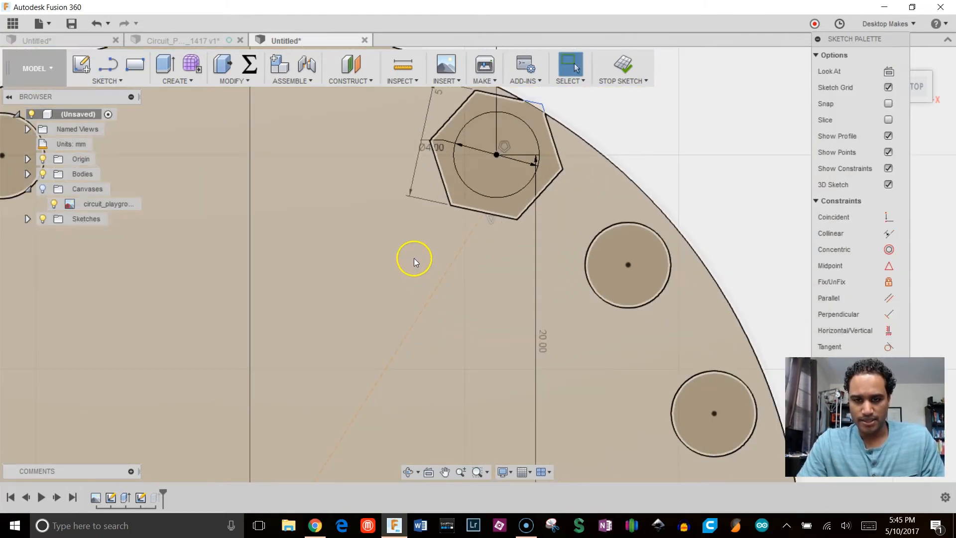
Constrain the hexagon's inward-facing edge perpendicular to the construction line from the origin.
{"action": "left_click", "coordinate": [888, 314]}
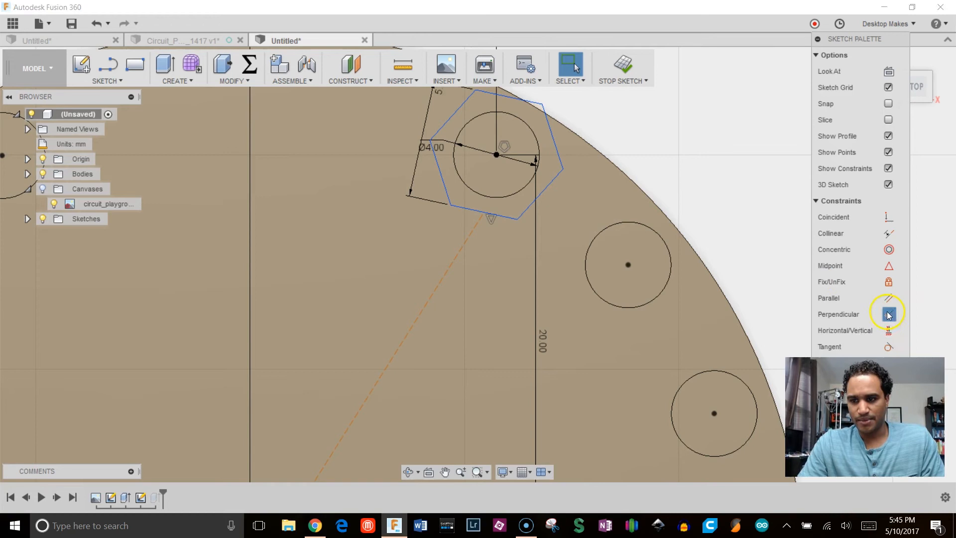
{"action": "left_click", "coordinate": [474, 214]}
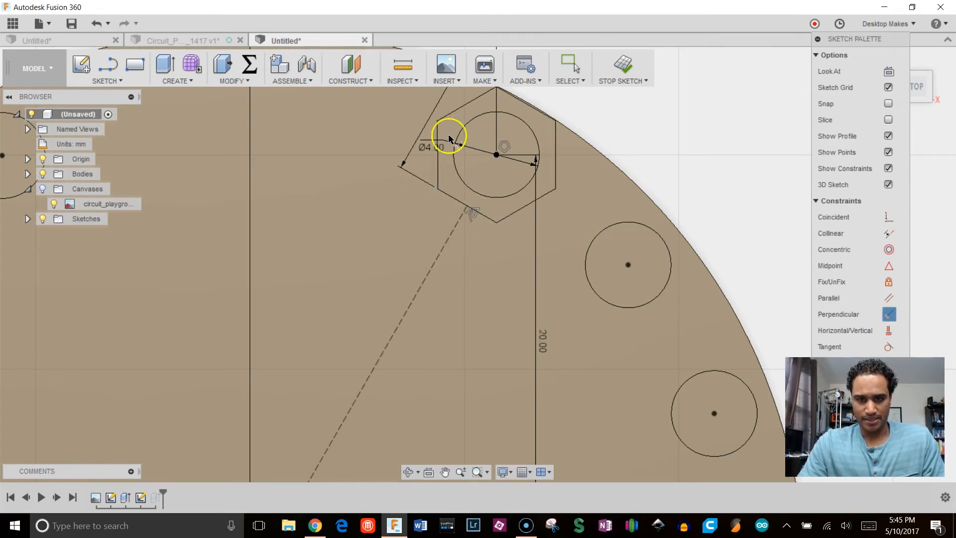
{"action": "middle_click_drag", "start_coordinate": [509, 121], "coordinate": [516, 164]}
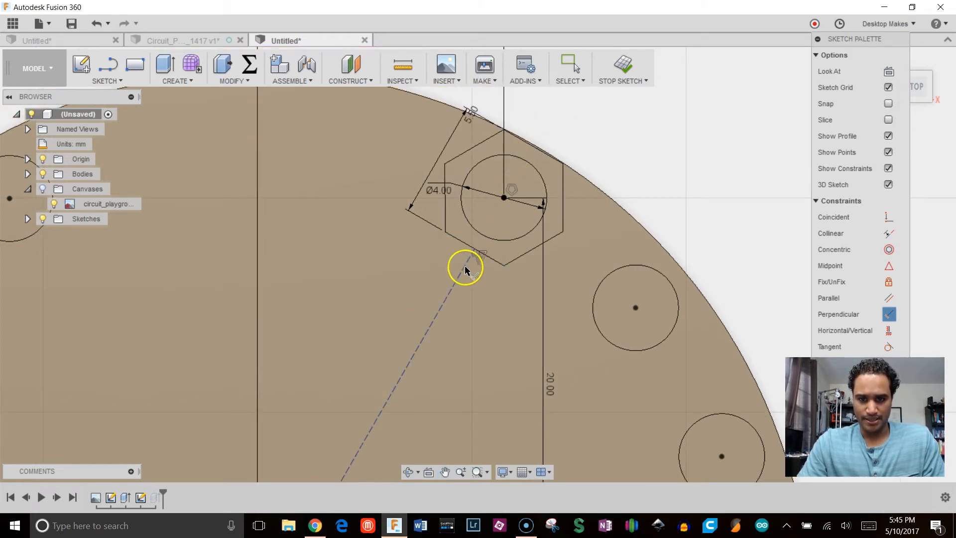
{"action": "scroll", "coordinate": [480, 256], "scroll_direction": "up", "scroll_amount": 4}
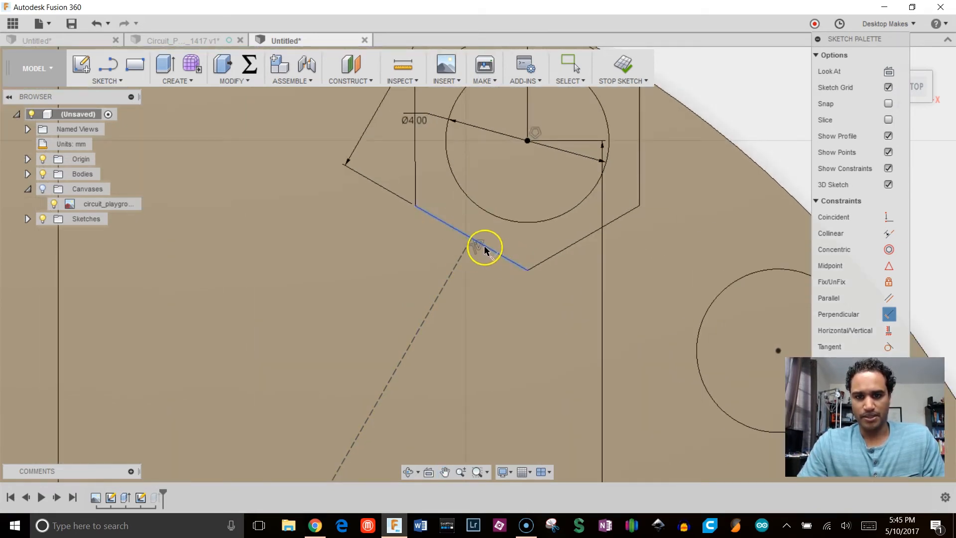
{"action": "scroll", "coordinate": [401, 327], "scroll_direction": "down", "scroll_amount": 1}
{"action": "scroll", "coordinate": [402, 326], "scroll_direction": "down", "scroll_amount": 4}
{"action": "scroll", "coordinate": [406, 301], "scroll_direction": "up", "scroll_amount": 2}
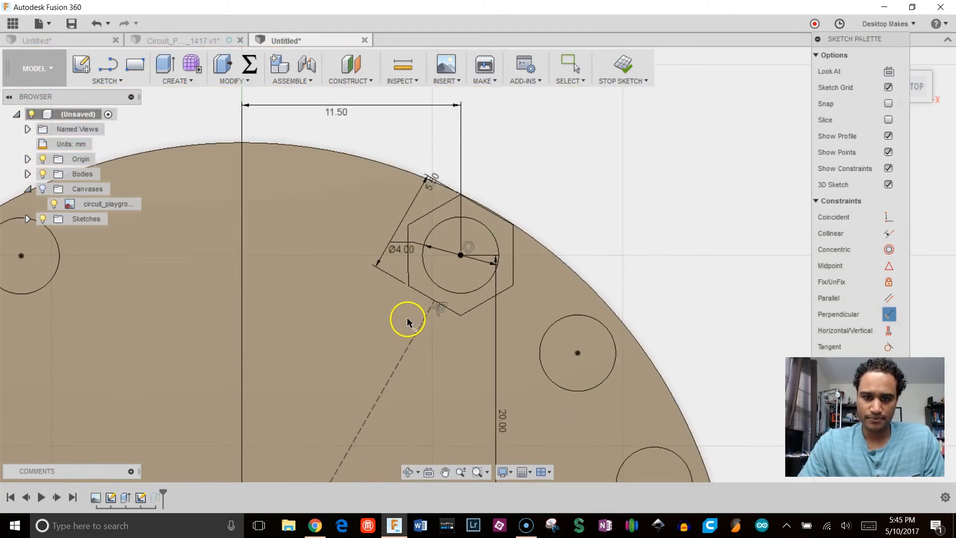
Finish the hexagon sketch and make Sketch2 visible on the disc.
{"action": "left_click", "coordinate": [622, 64]}
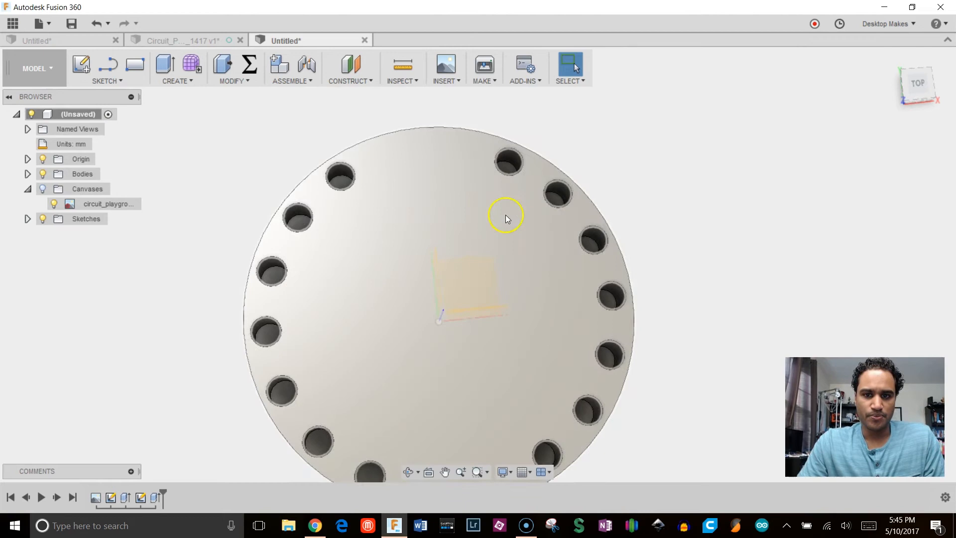
{"action": "left_click", "coordinate": [27, 219]}
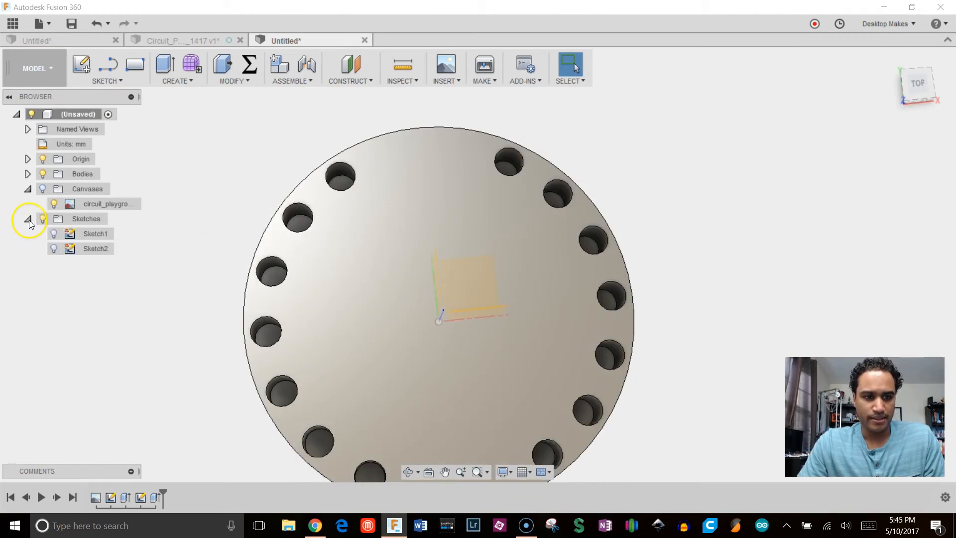
{"action": "left_click", "coordinate": [53, 248]}
{"action": "scroll", "coordinate": [572, 132], "scroll_direction": "up", "scroll_amount": 5}
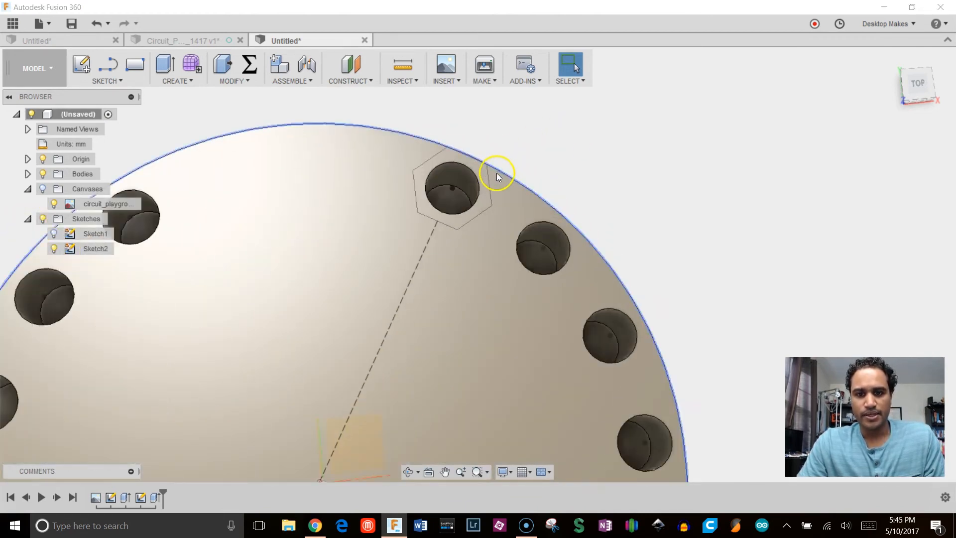
Extrude the hexagon profile around the pad hole by -2.6 mm as a cut into the disc.
{"action": "key", "text": "e"}
{"action": "left_click", "coordinate": [487, 194]}
{"action": "mouse_move", "coordinate": [487, 193]}
{"action": "middle_mouse_down", "text": "shift"}
{"action": "mouse_move", "coordinate": [502, 231]}
{"action": "mouse_move", "coordinate": [493, 204]}
{"action": "middle_mouse_up", "text": "shift"}
{"action": "mouse_move", "coordinate": [430, 217]}
{"action": "left_mouse_down"}
{"action": "mouse_move", "coordinate": [444, 241]}
{"action": "mouse_move", "coordinate": [441, 229]}
{"action": "left_mouse_up"}
{"action": "type", "text": "-2.6"}
{"action": "key", "text": "Return"}
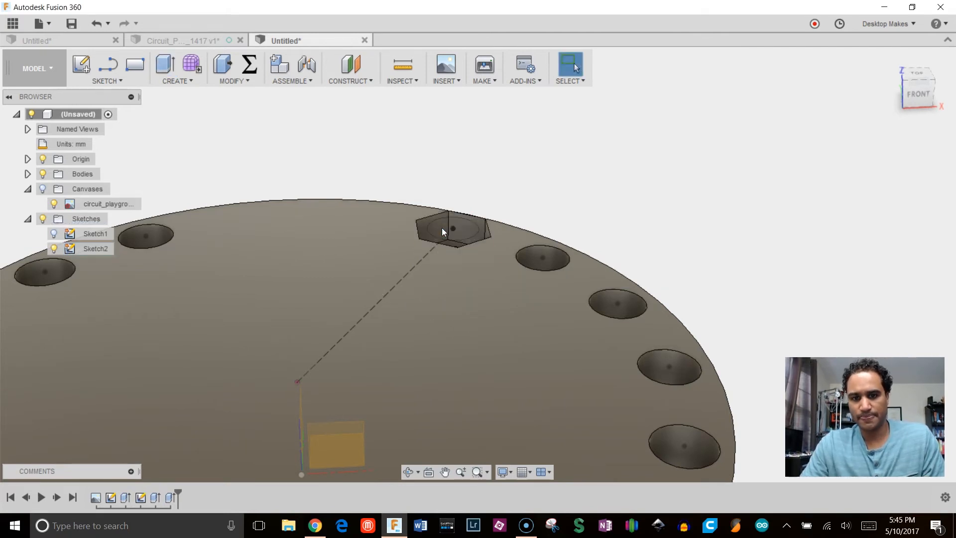
{"action": "scroll", "coordinate": [422, 227], "scroll_direction": "up", "scroll_amount": 5}
{"action": "middle_click_drag", "start_coordinate": [459, 209], "coordinate": [559, 199], "text": "shift"}
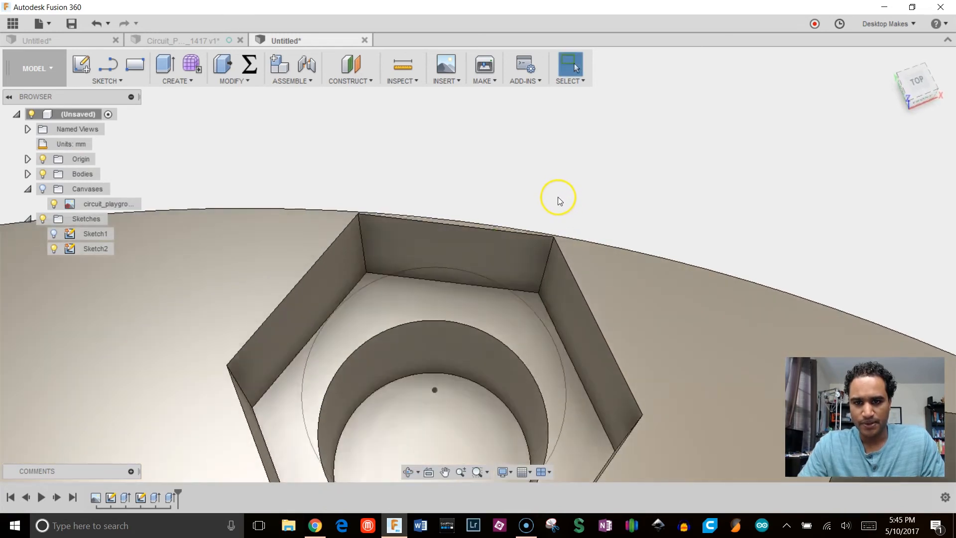
{"action": "scroll", "coordinate": [559, 200], "scroll_direction": "down", "scroll_amount": 8}
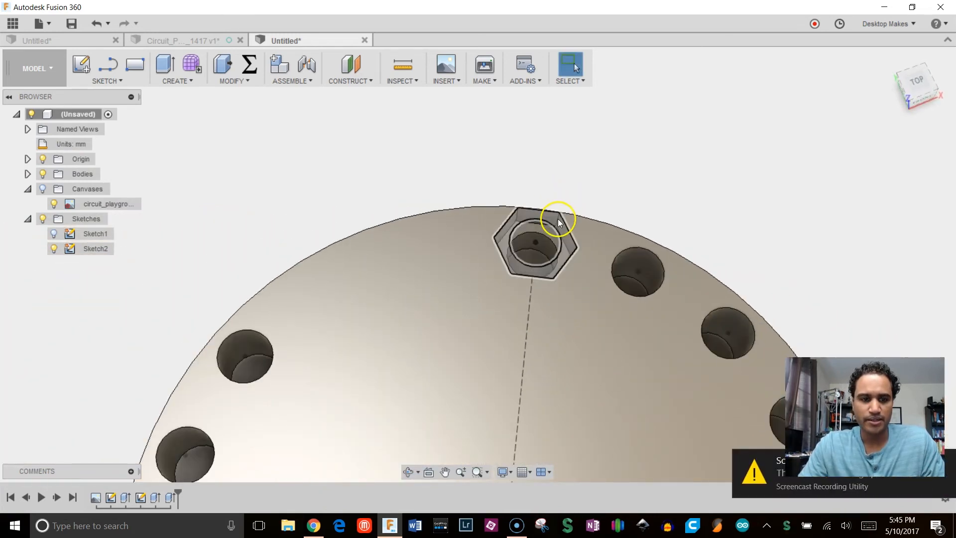
Turn the system volume all the way down to mute.
{"action": "key", "text": "XF86AudioLowerVolume"}
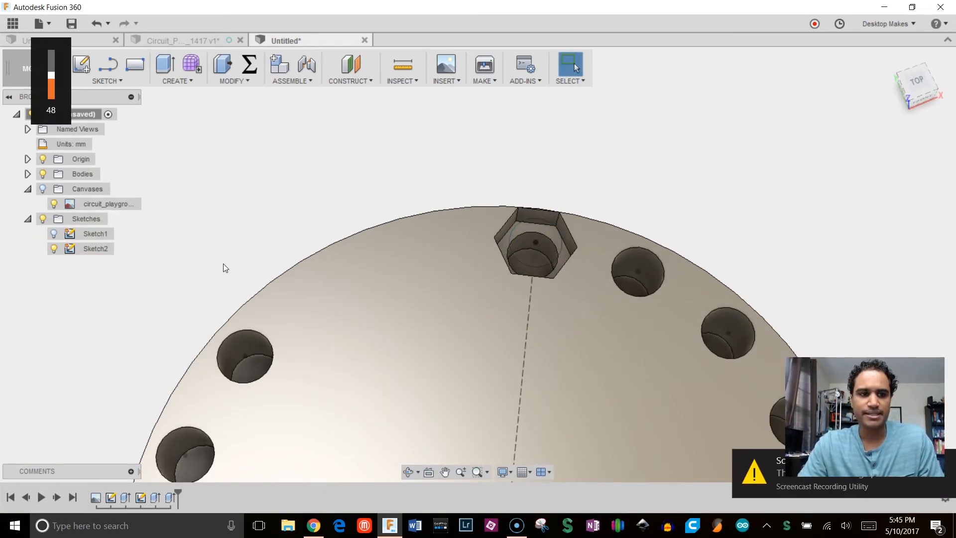
{"action": "key", "text": "XF86AudioLowerVolume"}
{"action": "key", "text": "XF86AudioLowerVolume"}
{"action": "key", "text": "XF86AudioLowerVolume"}
{"action": "key", "text": "XF86AudioLowerVolume"}
{"action": "key", "text": "XF86AudioLowerVolume"}
{"action": "key", "text": "XF86AudioLowerVolume"}
{"action": "key", "text": "XF86AudioLowerVolume"}
{"action": "key", "text": "XF86AudioLowerVolume"}
{"action": "key", "text": "XF86AudioLowerVolume"}
{"action": "key", "text": "XF86AudioLowerVolume"}
{"action": "key", "text": "XF86AudioLowerVolume"}
{"action": "key", "text": "XF86AudioLowerVolume"}
{"action": "key", "text": "XF86AudioLowerVolume"}
{"action": "key", "text": "XF86AudioLowerVolume"}
{"action": "key", "text": "XF86AudioLowerVolume"}
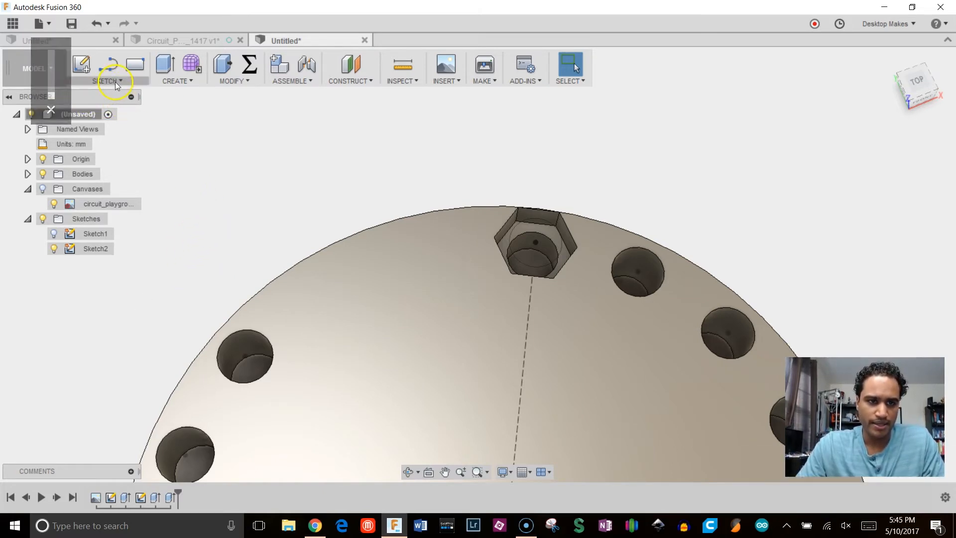
Set up a full circular pattern of the hexagonal cut feature around the disc's outer edge with a quantity of 18.
{"action": "left_click", "coordinate": [168, 84]}
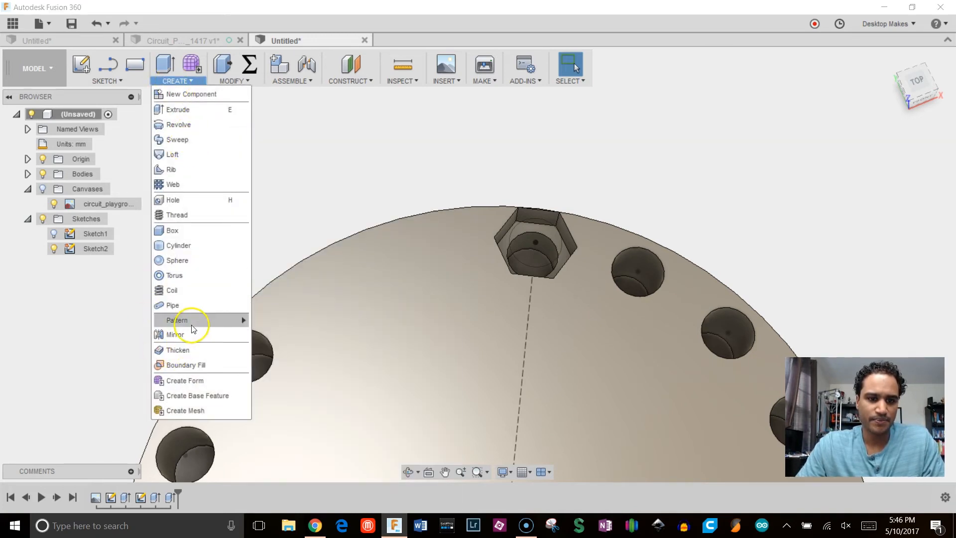
{"action": "mouse_move", "coordinate": [241, 320]}
{"action": "left_click", "coordinate": [275, 336]}
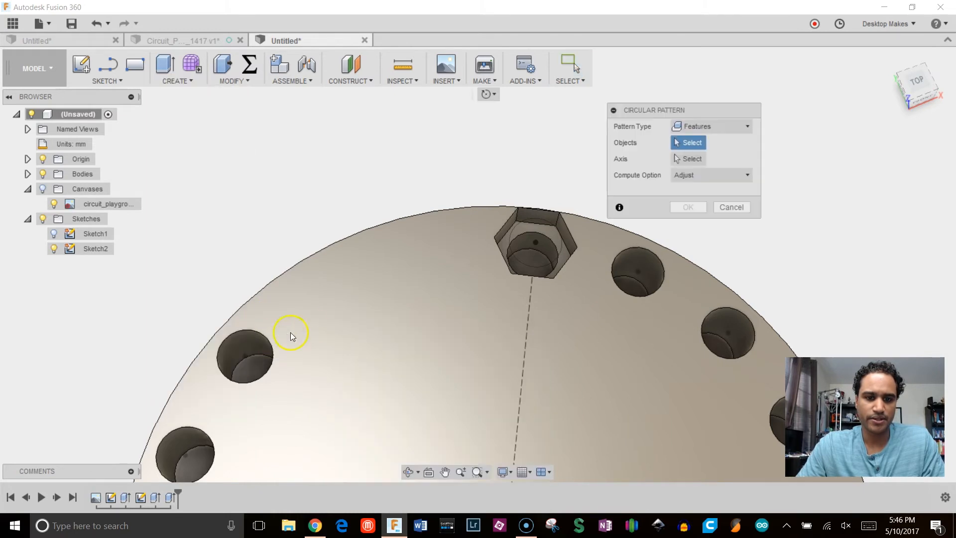
{"action": "left_click", "coordinate": [686, 128]}
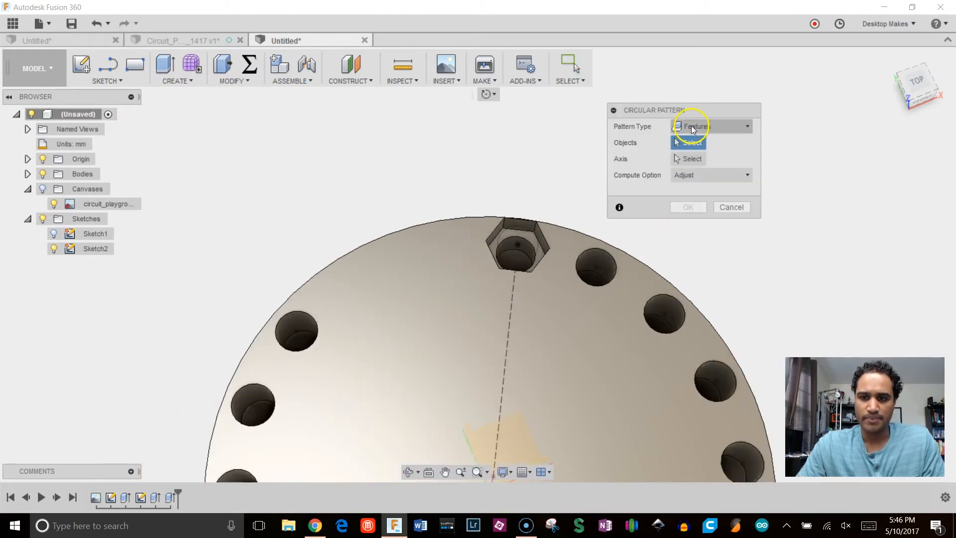
{"action": "left_click", "coordinate": [686, 128]}
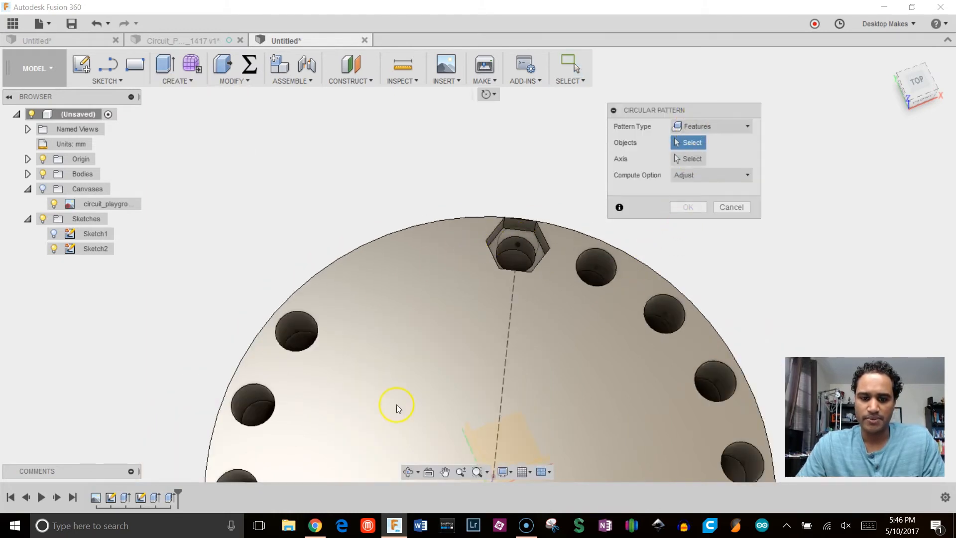
{"action": "left_click", "coordinate": [171, 498]}
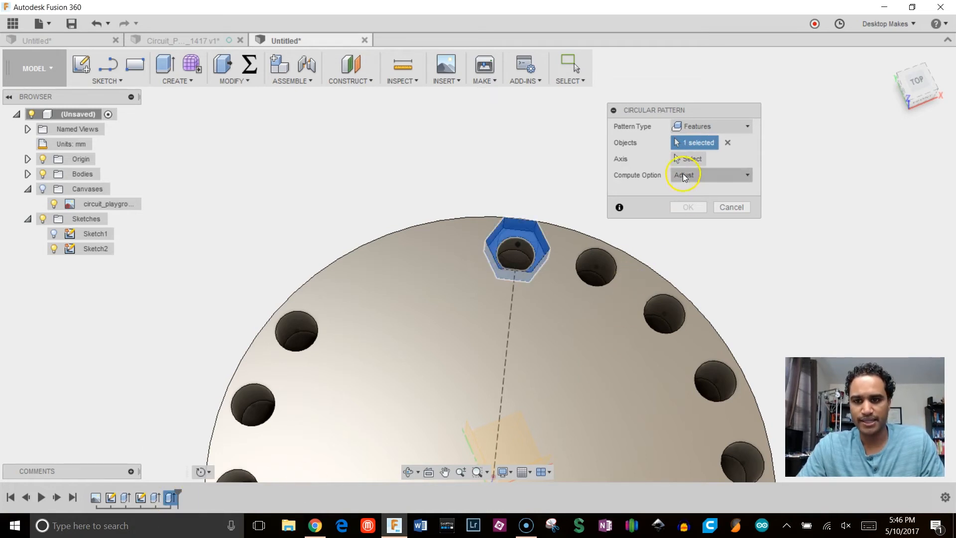
{"action": "scroll", "coordinate": [498, 230], "scroll_direction": "down", "scroll_amount": 5}
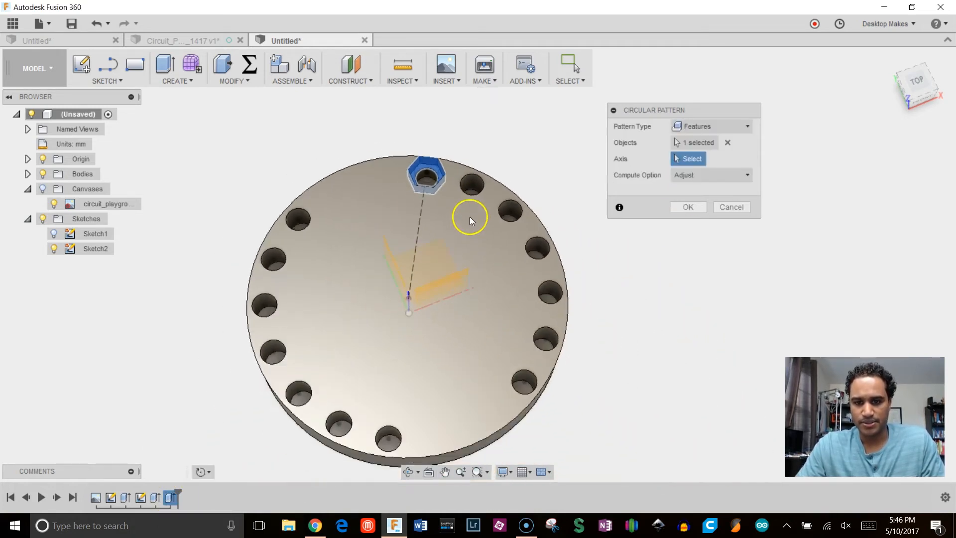
{"action": "left_click", "coordinate": [536, 213]}
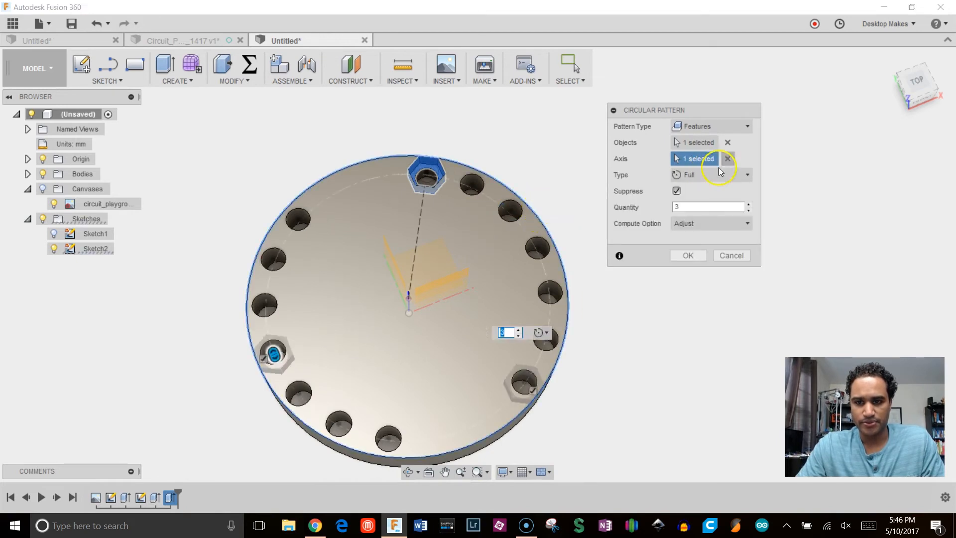
{"action": "type", "text": "1"}
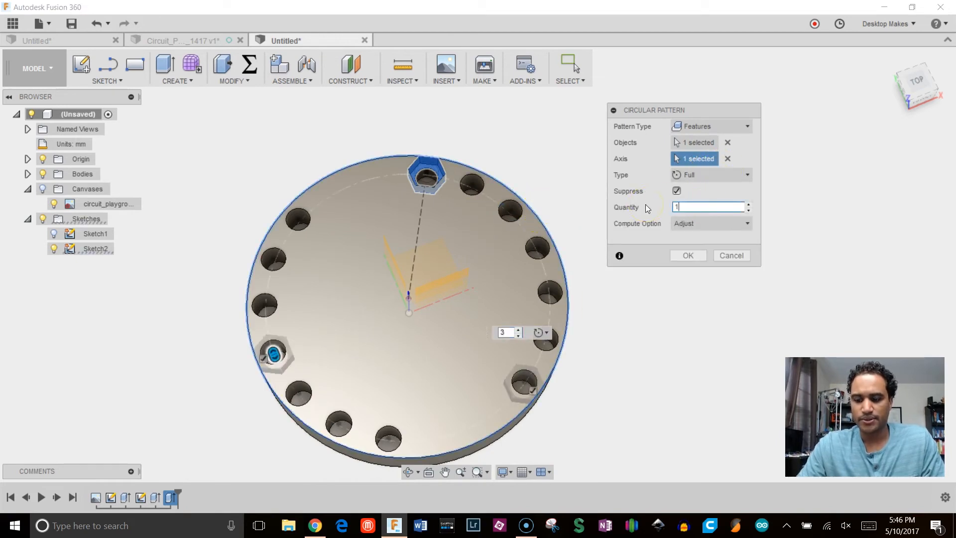
{"action": "type", "text": "8"}
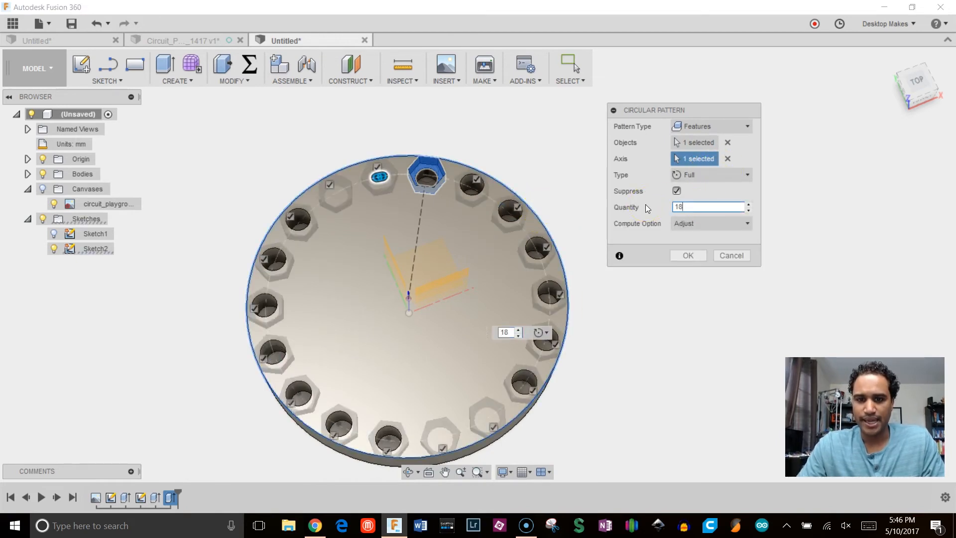
Suppress the two upper and two lower pattern instances that have no pad holes, and create the circular pattern.
{"action": "left_click", "coordinate": [917, 82]}
{"action": "left_click", "coordinate": [429, 120]}
{"action": "left_click", "coordinate": [376, 120]}
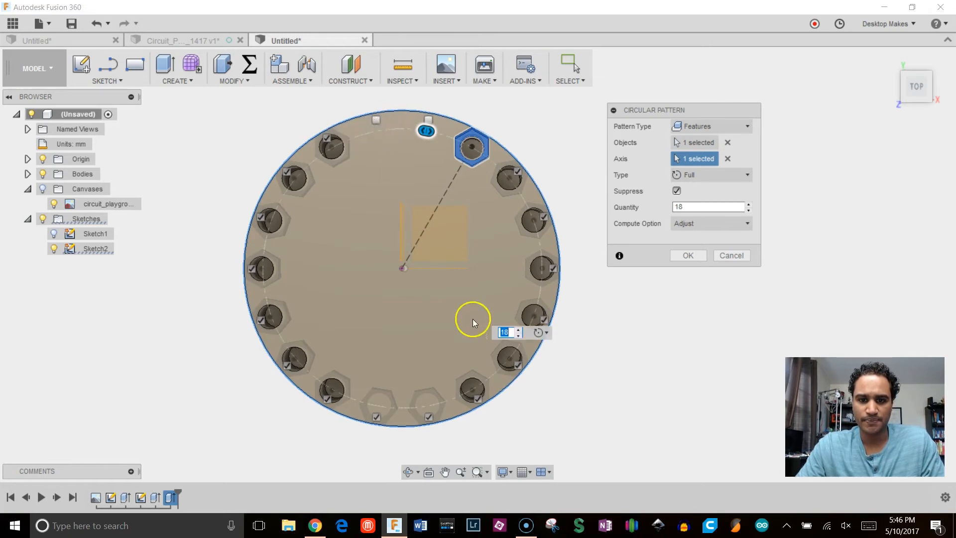
{"action": "left_click", "coordinate": [428, 417]}
{"action": "left_click", "coordinate": [376, 417]}
{"action": "scroll", "coordinate": [481, 247], "scroll_direction": "up", "scroll_amount": 2}
{"action": "scroll", "coordinate": [480, 247], "scroll_direction": "down", "scroll_amount": 2}
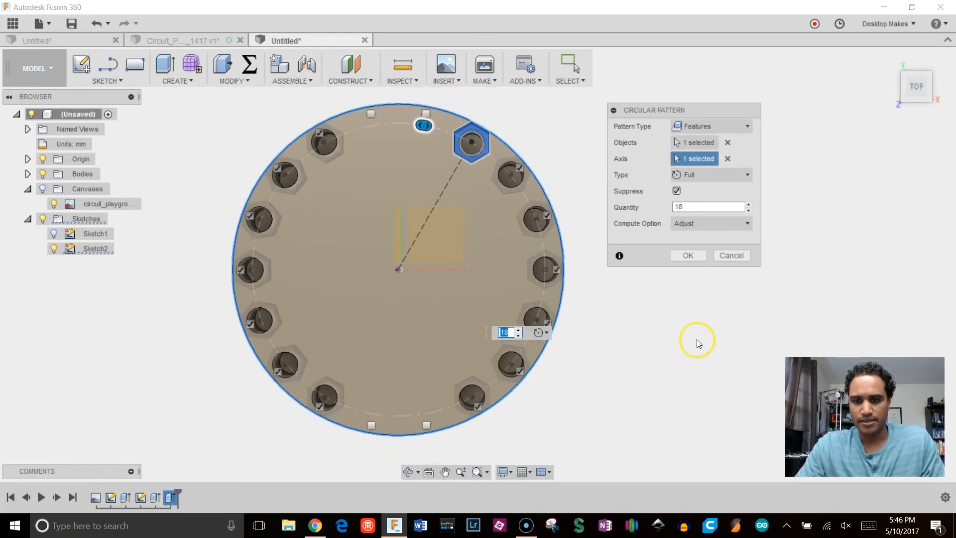
{"action": "left_click", "coordinate": [687, 256]}
Make Sketch1 visible and inspect its circles around the disc's rim from the underside.
{"action": "middle_click_drag", "start_coordinate": [667, 348], "coordinate": [676, 299], "text": "shift"}
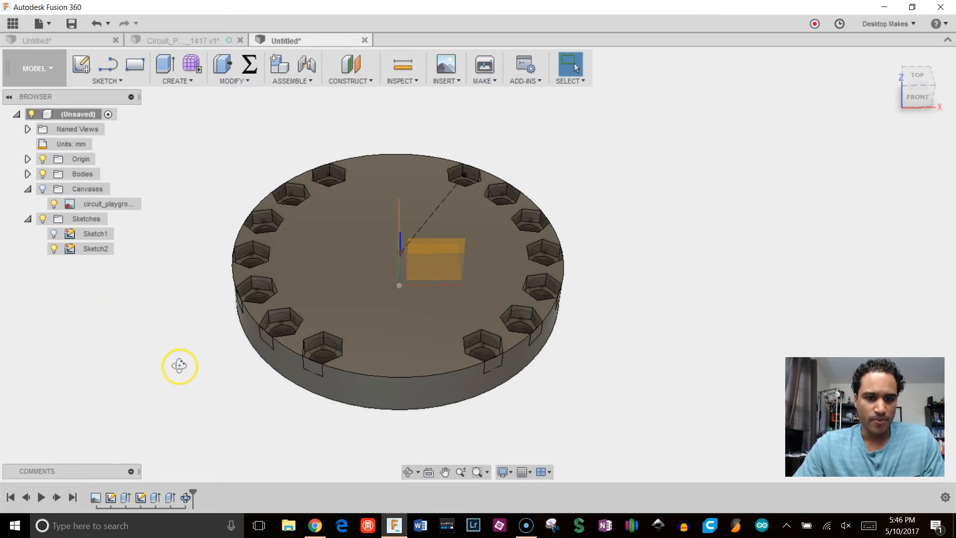
{"action": "middle_click_drag", "start_coordinate": [180, 367], "coordinate": [207, 234], "text": "shift"}
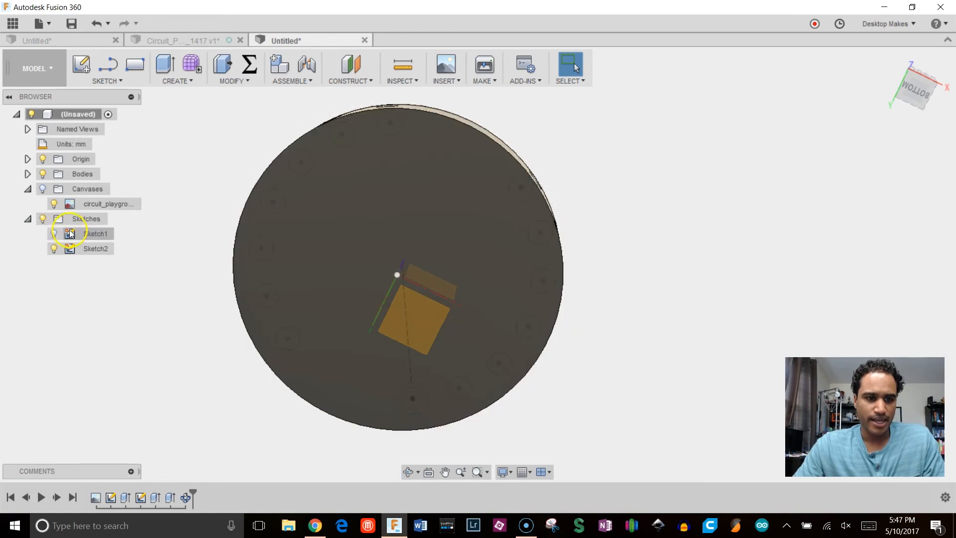
{"action": "left_click", "coordinate": [54, 234]}
{"action": "scroll", "coordinate": [209, 140], "scroll_direction": "up", "scroll_amount": 4}
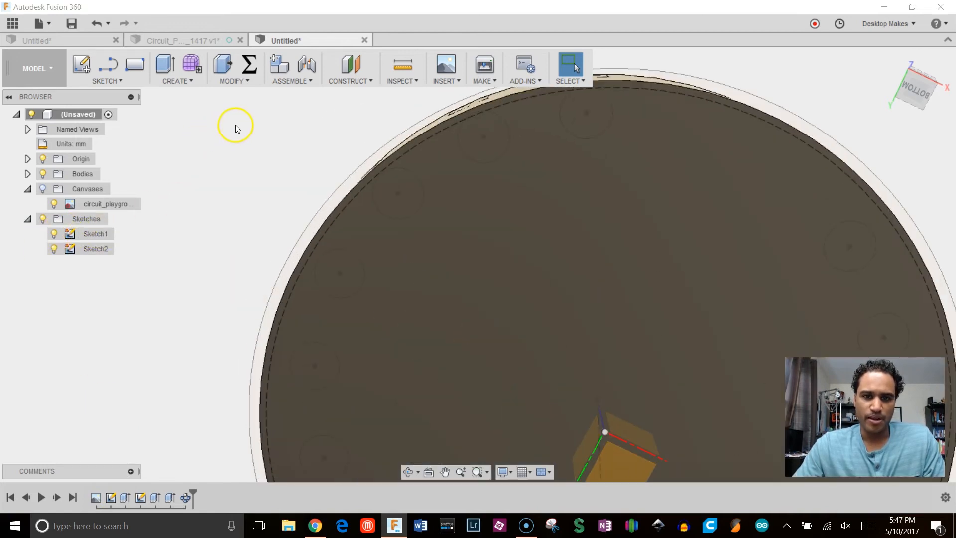
{"action": "scroll", "coordinate": [373, 152], "scroll_direction": "down", "scroll_amount": 5}
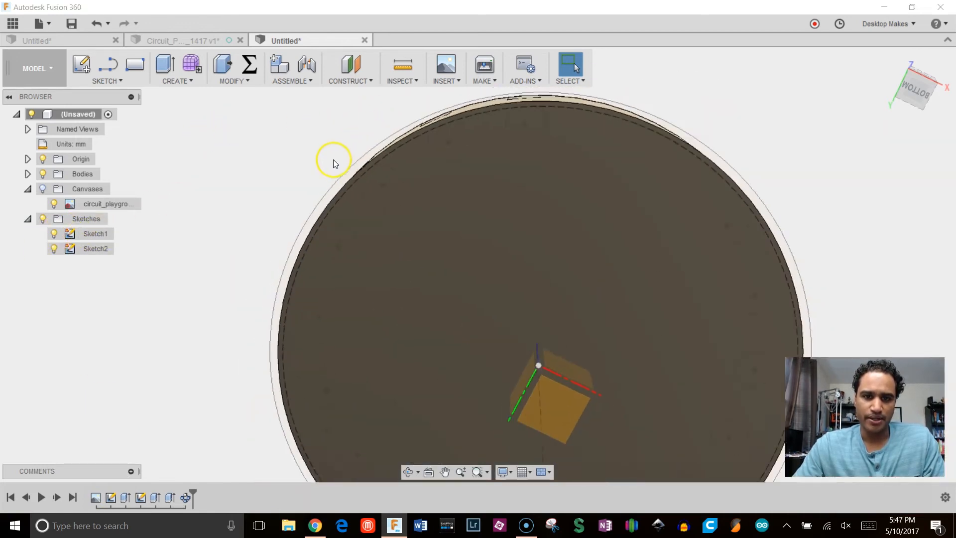
{"action": "mouse_move", "coordinate": [335, 122]}
{"action": "middle_mouse_down", "text": "shift"}
{"action": "mouse_move", "coordinate": [340, 204]}
{"action": "mouse_move", "coordinate": [341, 132]}
{"action": "middle_mouse_up", "text": "shift"}
{"action": "scroll", "coordinate": [336, 125], "scroll_direction": "up", "scroll_amount": 4}
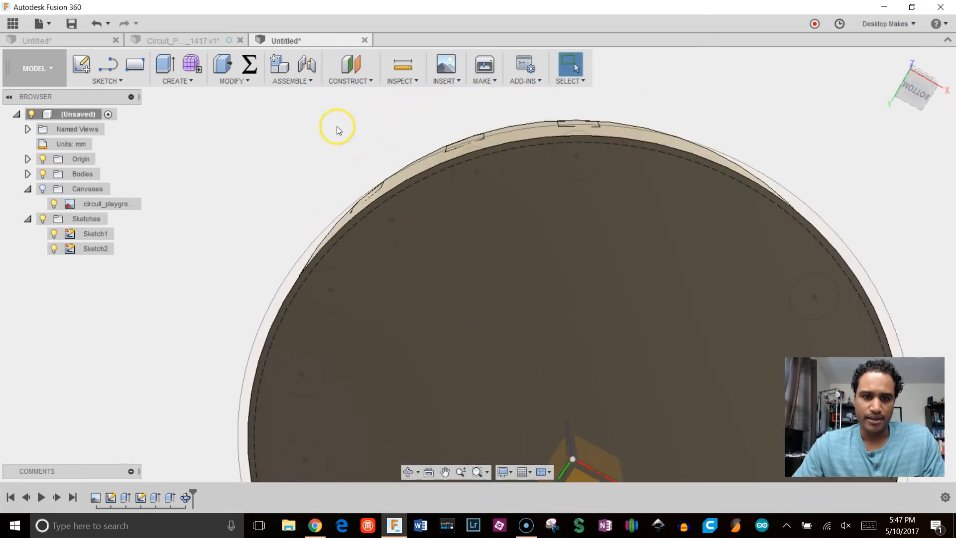
Extrude the outermost ring profile of Sketch1 upward 9 mm as a Join to form a wall around the disc.
{"action": "key", "text": "e"}
{"action": "left_click", "coordinate": [307, 255]}
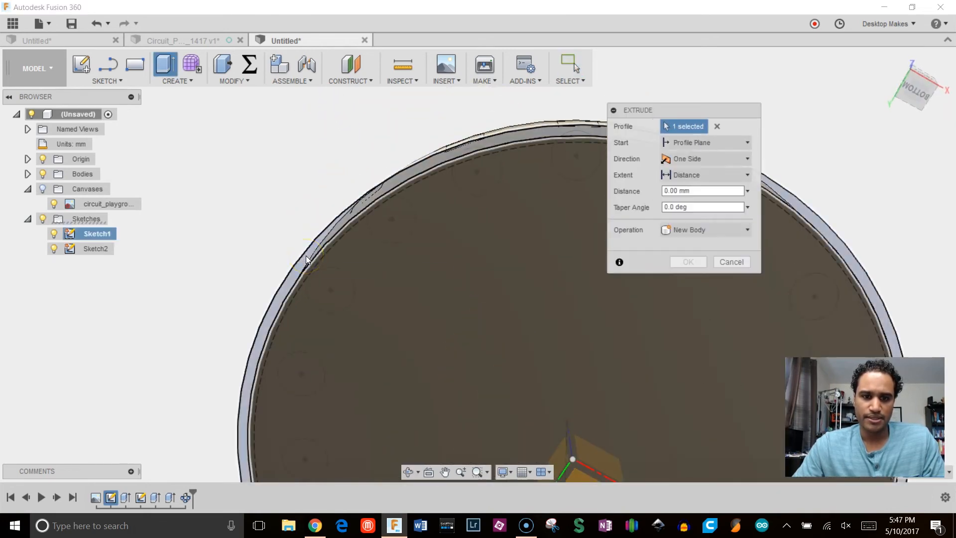
{"action": "scroll", "coordinate": [284, 213], "scroll_direction": "down", "scroll_amount": 3}
{"action": "middle_click_drag", "start_coordinate": [390, 164], "coordinate": [540, 199], "text": "shift"}
{"action": "left_click_drag", "start_coordinate": [537, 197], "coordinate": [526, 120]}
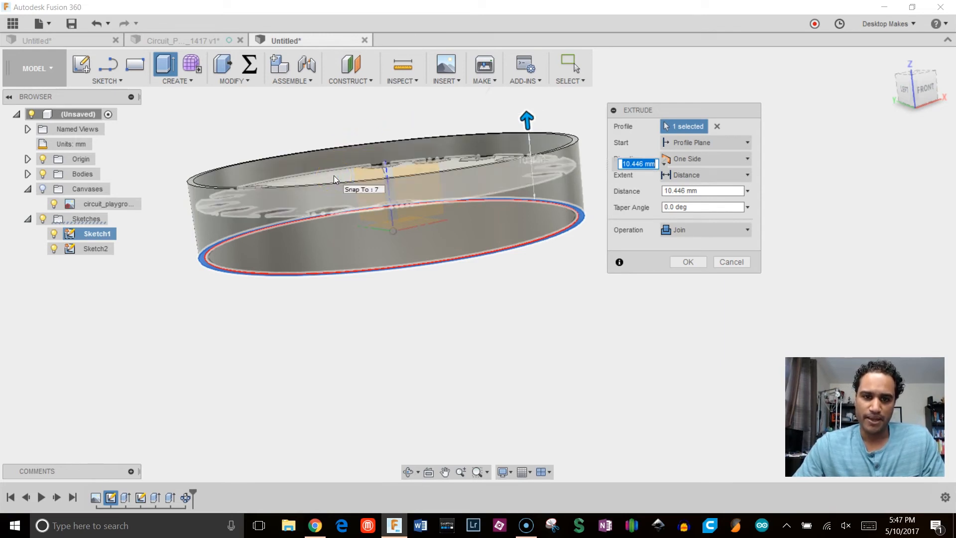
{"action": "left_click", "coordinate": [452, 284]}
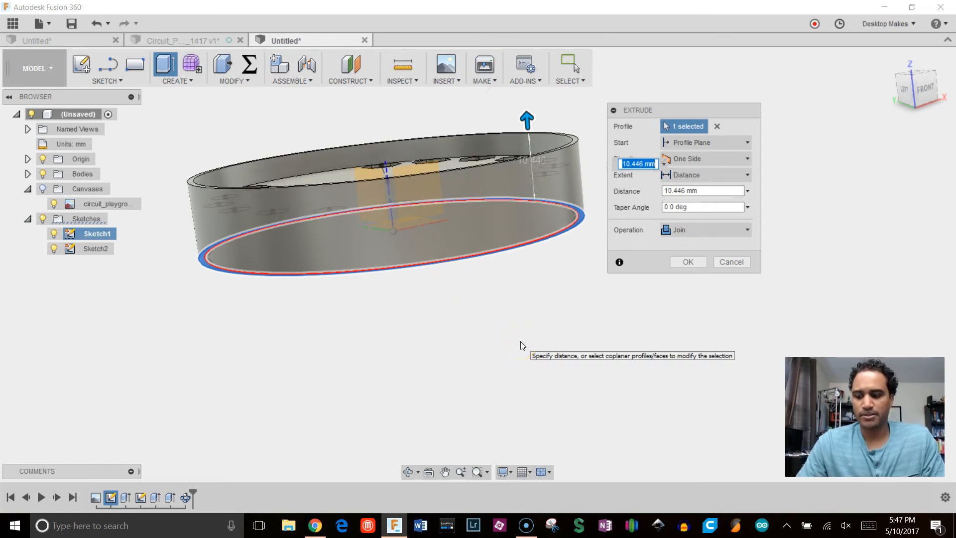
{"action": "type", "text": "9"}
{"action": "key", "text": "Return"}
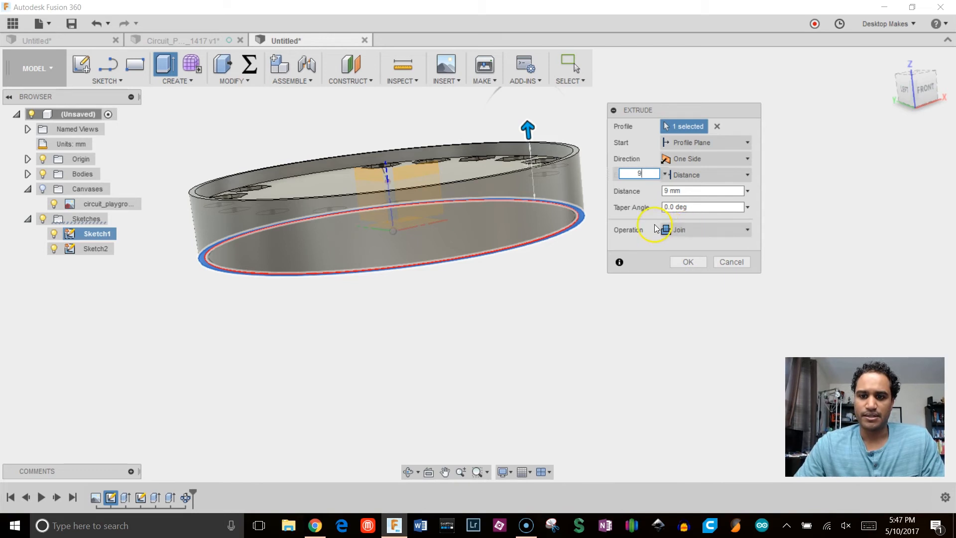
{"action": "left_click", "coordinate": [686, 261]}
Hide the sketches and the origin, and inspect the walled disc from the top view with its front edge facing down.
{"action": "middle_click_drag", "start_coordinate": [669, 203], "coordinate": [675, 219], "text": "shift"}
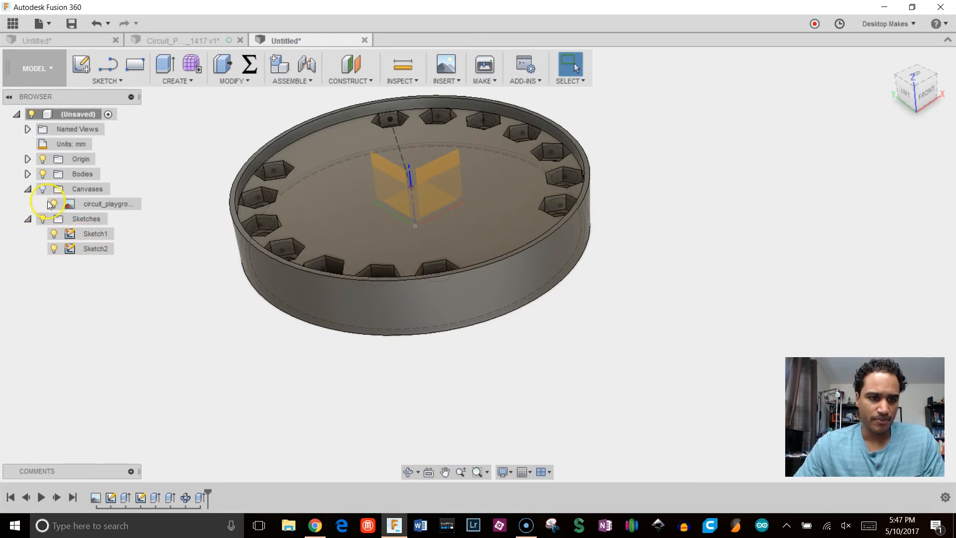
{"action": "left_click", "coordinate": [43, 220]}
{"action": "left_click", "coordinate": [42, 160]}
{"action": "middle_click_drag", "start_coordinate": [701, 269], "coordinate": [692, 220], "text": "shift"}
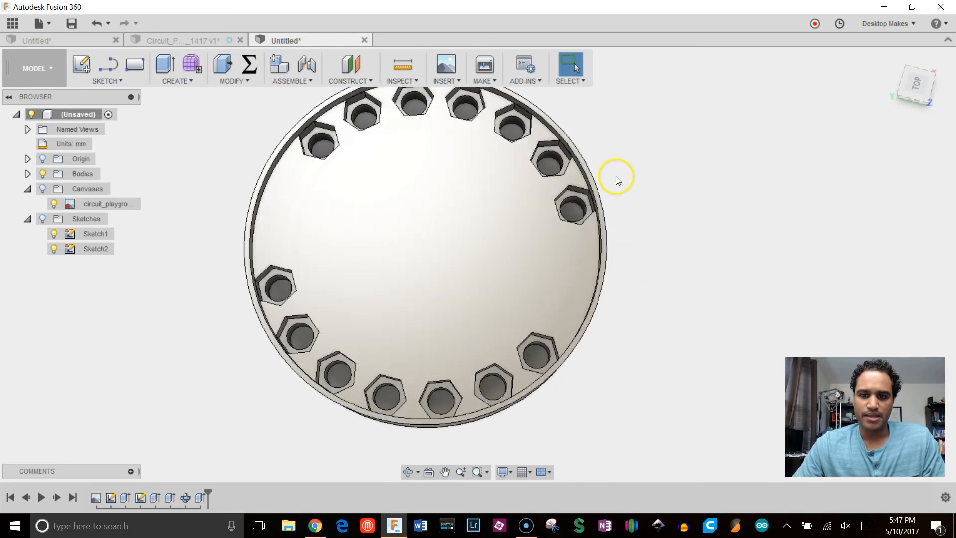
{"action": "mouse_move", "coordinate": [619, 183]}
{"action": "middle_mouse_down", "text": "shift"}
{"action": "mouse_move", "coordinate": [657, 235]}
{"action": "mouse_move", "coordinate": [645, 218]}
{"action": "mouse_move", "coordinate": [645, 262]}
{"action": "middle_mouse_up", "text": "shift"}
{"action": "left_click", "coordinate": [915, 91]}
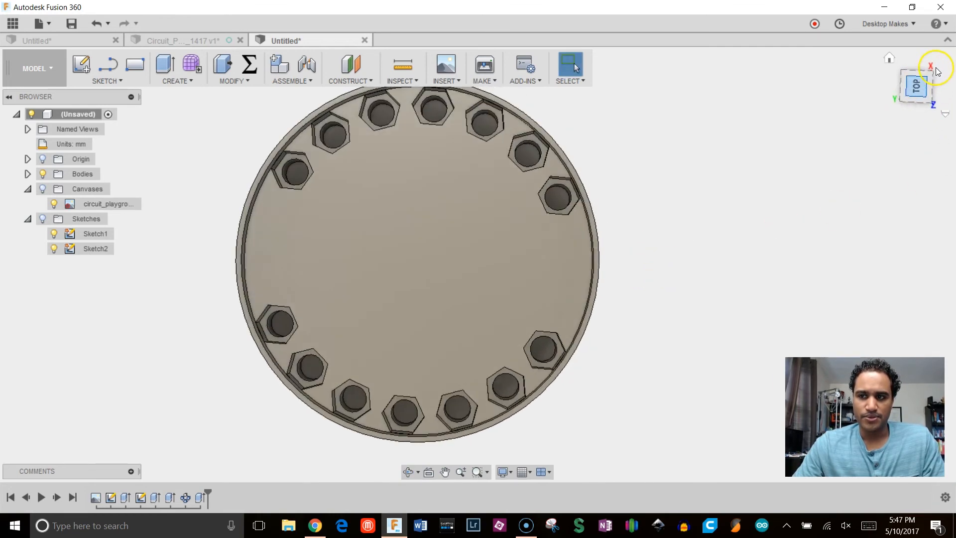
{"action": "left_click", "coordinate": [941, 65]}
{"action": "left_click", "coordinate": [949, 69]}
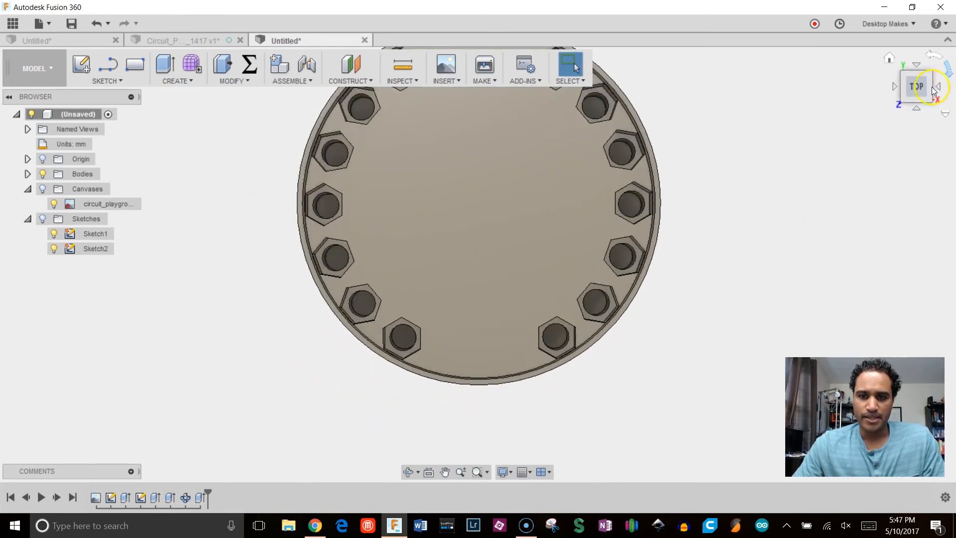
{"action": "scroll", "coordinate": [597, 225], "scroll_direction": "down", "scroll_amount": 1}
{"action": "middle_click_drag", "start_coordinate": [675, 230], "coordinate": [677, 190]}
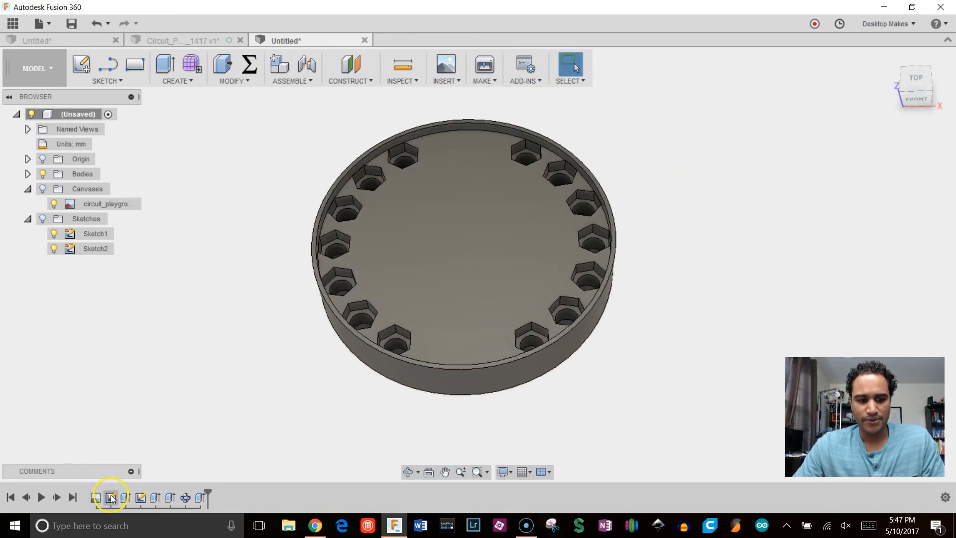
Edit Sketch1 and draw a 20 mm diameter circle overlapping the disc's front edge.
{"action": "mouse_move", "coordinate": [214, 422]}
{"action": "middle_mouse_down", "text": "shift"}
{"action": "mouse_move", "coordinate": [225, 308]}
{"action": "mouse_move", "coordinate": [227, 321]}
{"action": "mouse_move", "coordinate": [186, 345]}
{"action": "mouse_move", "coordinate": [194, 375]}
{"action": "middle_mouse_up", "text": "shift"}
{"action": "double_click", "coordinate": [109, 497]}
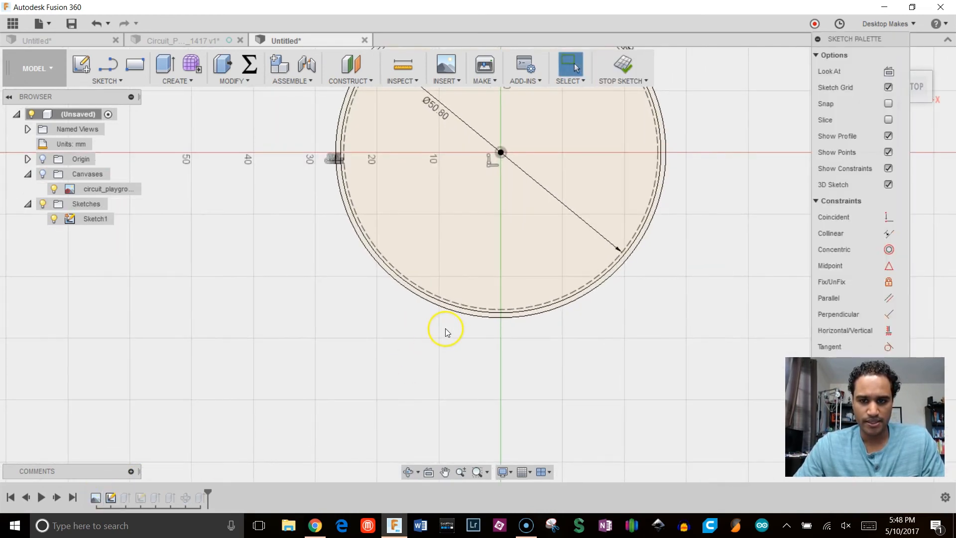
{"action": "key", "text": "c"}
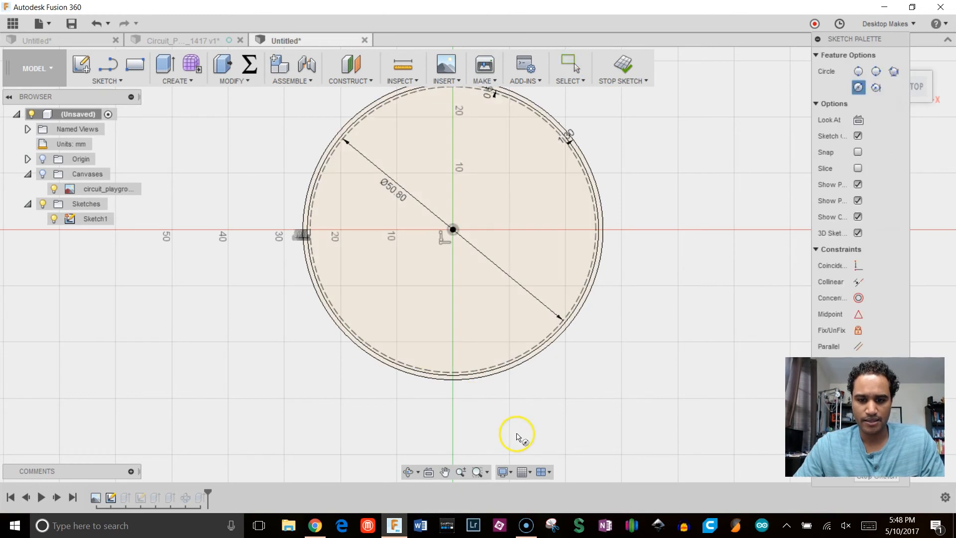
{"action": "left_click", "coordinate": [541, 410]}
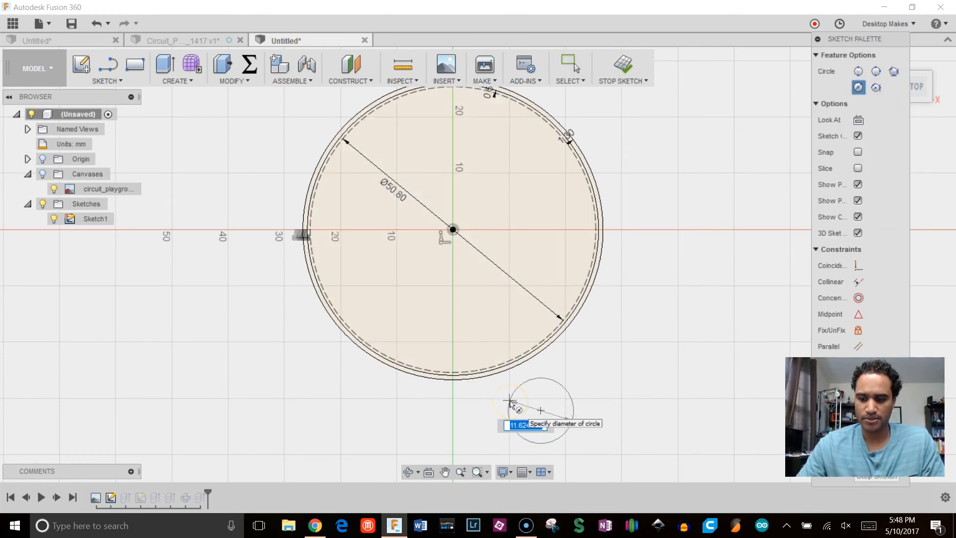
{"action": "type", "text": "20"}
{"action": "key", "text": "Tab"}
{"action": "key", "text": "Return"}
{"action": "scroll", "coordinate": [649, 344], "scroll_direction": "down", "scroll_amount": 1}
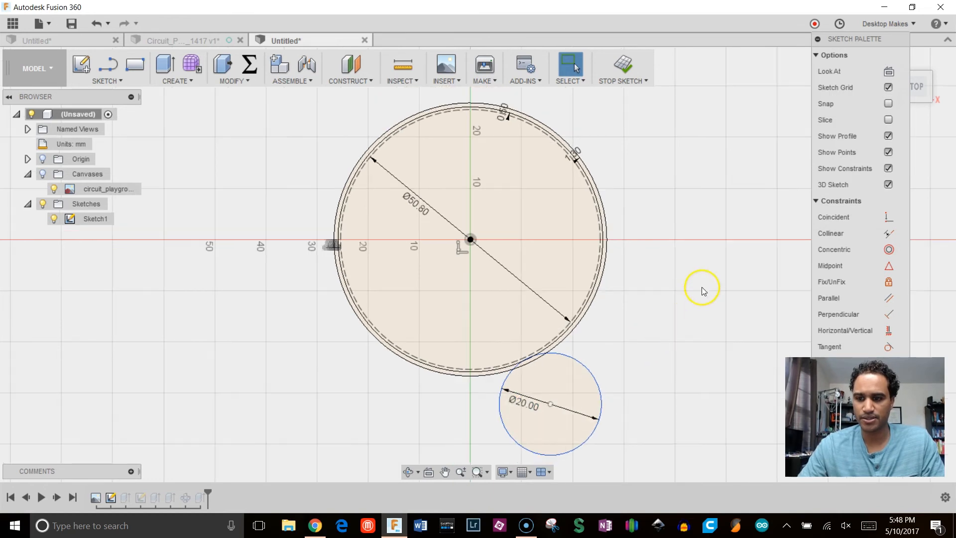
Align the 20 mm circle's centre vertically with the origin and move it onto the disc's outermost circle.
{"action": "left_click", "coordinate": [889, 331]}
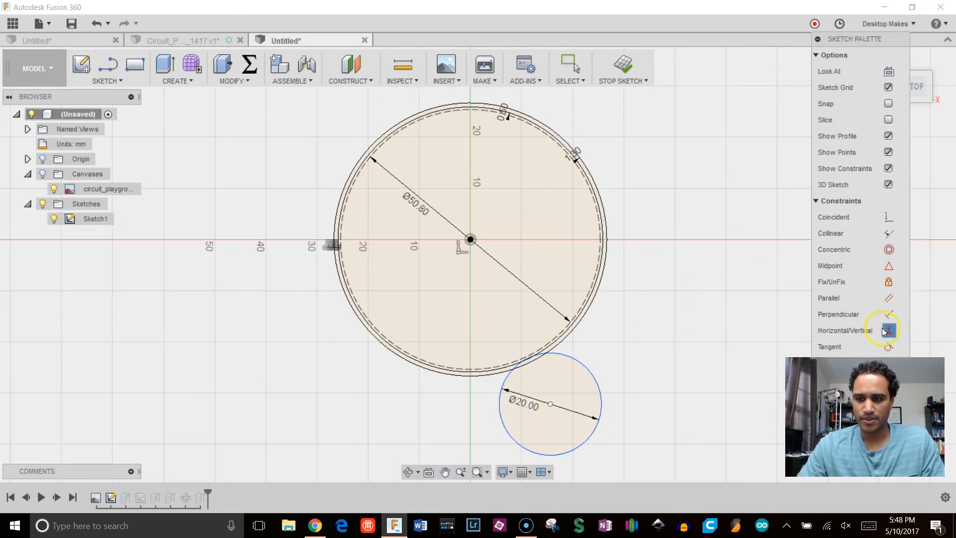
{"action": "left_click", "coordinate": [550, 404]}
{"action": "left_click", "coordinate": [471, 240]}
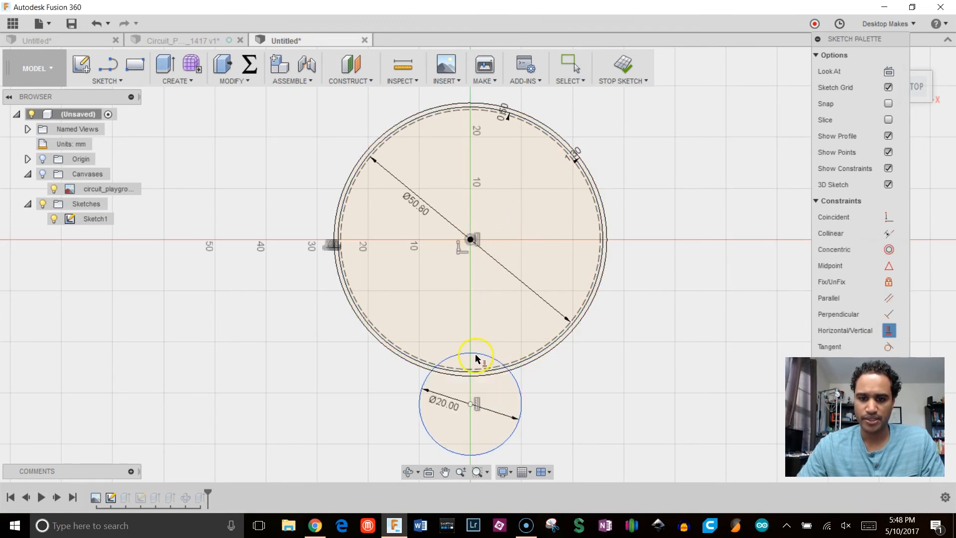
{"action": "key", "text": "Escape"}
{"action": "scroll", "coordinate": [467, 414], "scroll_direction": "up", "scroll_amount": 3}
{"action": "left_click_drag", "start_coordinate": [476, 393], "coordinate": [473, 321]}
{"action": "scroll", "coordinate": [498, 380], "scroll_direction": "up", "scroll_amount": 1}
{"action": "scroll", "coordinate": [497, 380], "scroll_direction": "down", "scroll_amount": 3}
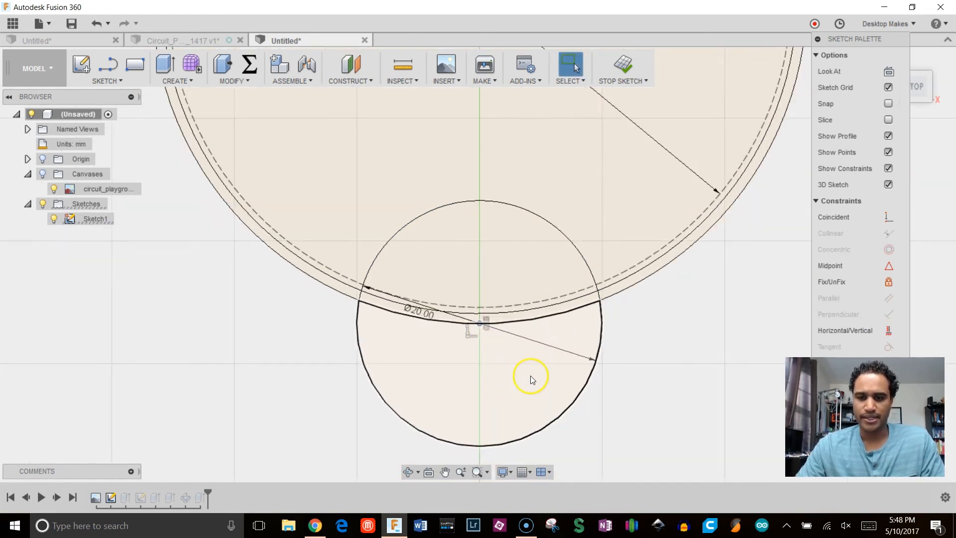
Draw a 4 mm diameter circle inside the 20 mm circle, outside the disc, and align its centre vertically with the origin.
{"action": "key", "text": "c"}
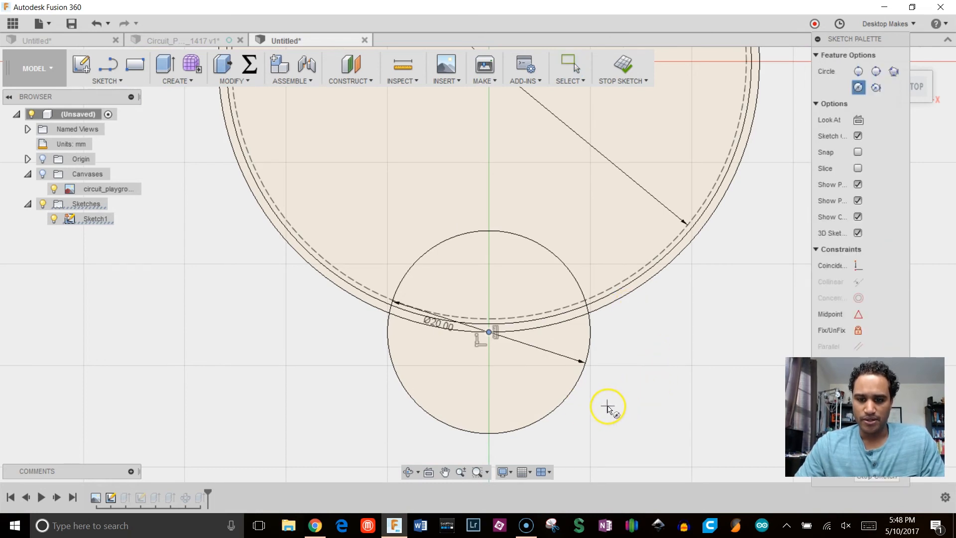
{"action": "left_click", "coordinate": [509, 406]}
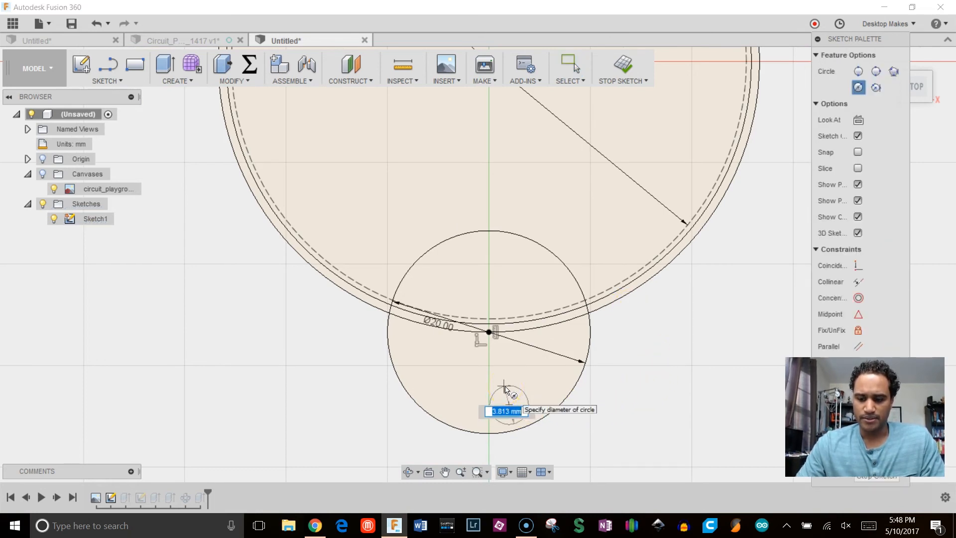
{"action": "key", "text": "Return"}
{"action": "key", "text": "Escape"}
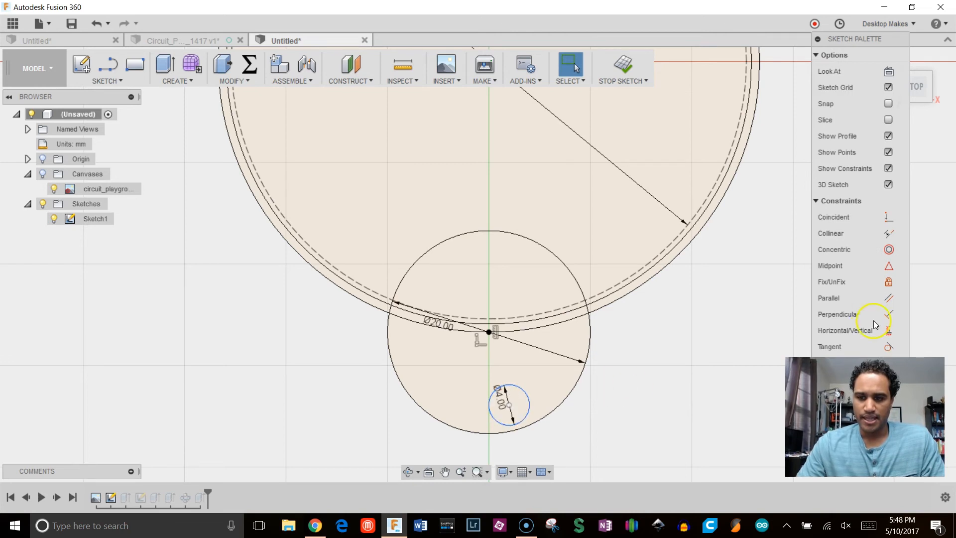
{"action": "left_click", "coordinate": [889, 331]}
{"action": "left_click", "coordinate": [508, 405]}
{"action": "mouse_move", "coordinate": [503, 280]}
{"action": "middle_mouse_down"}
{"action": "mouse_move", "coordinate": [514, 343]}
{"action": "mouse_move", "coordinate": [493, 322]}
{"action": "mouse_move", "coordinate": [494, 282]}
{"action": "middle_mouse_up"}
{"action": "left_click", "coordinate": [501, 125]}
{"action": "scroll", "coordinate": [493, 282], "scroll_direction": "down", "scroll_amount": 2}
Dimension the 4 mm circle's centre 5 mm from the 20 mm circle's centre and finish the sketch.
{"action": "key", "text": "d"}
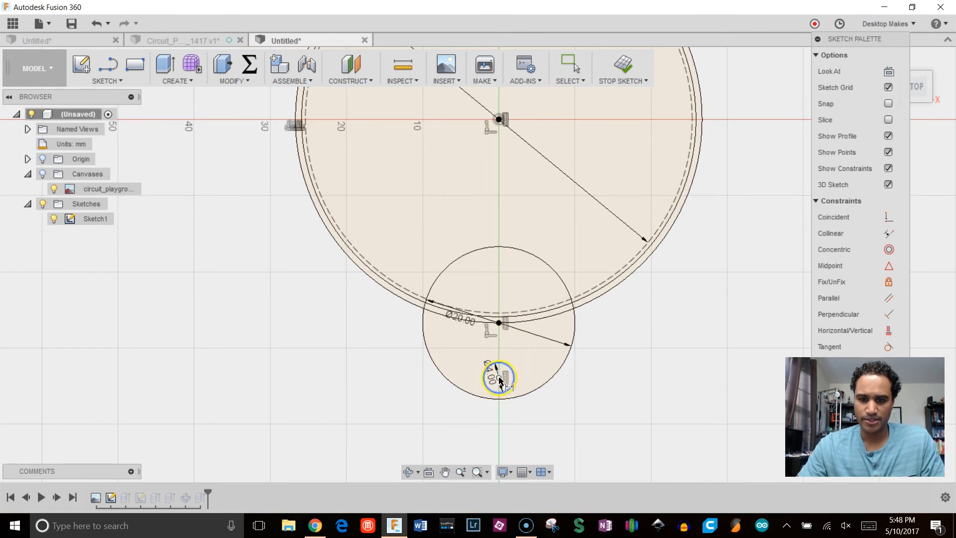
{"action": "left_click", "coordinate": [500, 379]}
{"action": "left_click", "coordinate": [498, 323]}
{"action": "left_click", "coordinate": [360, 339]}
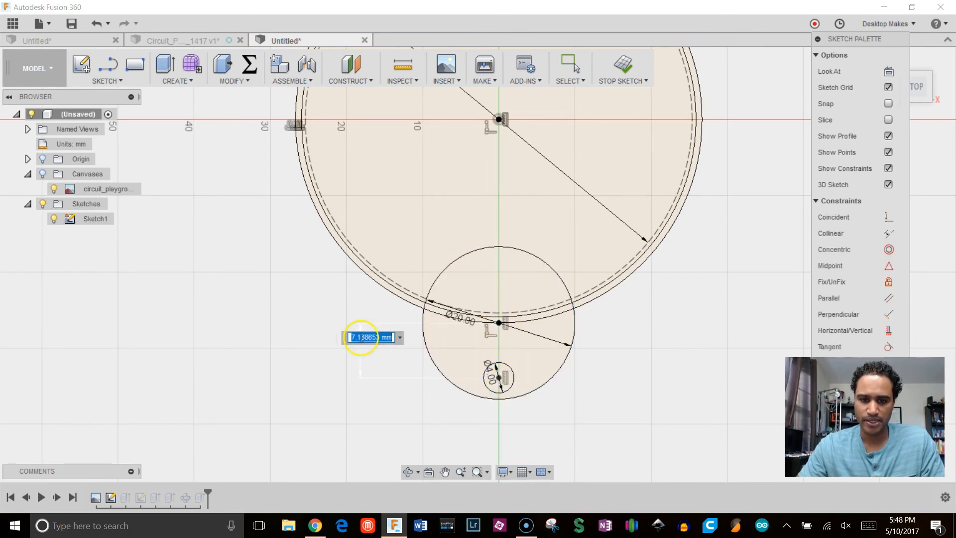
{"action": "type", "text": "5"}
{"action": "key", "text": "Return"}
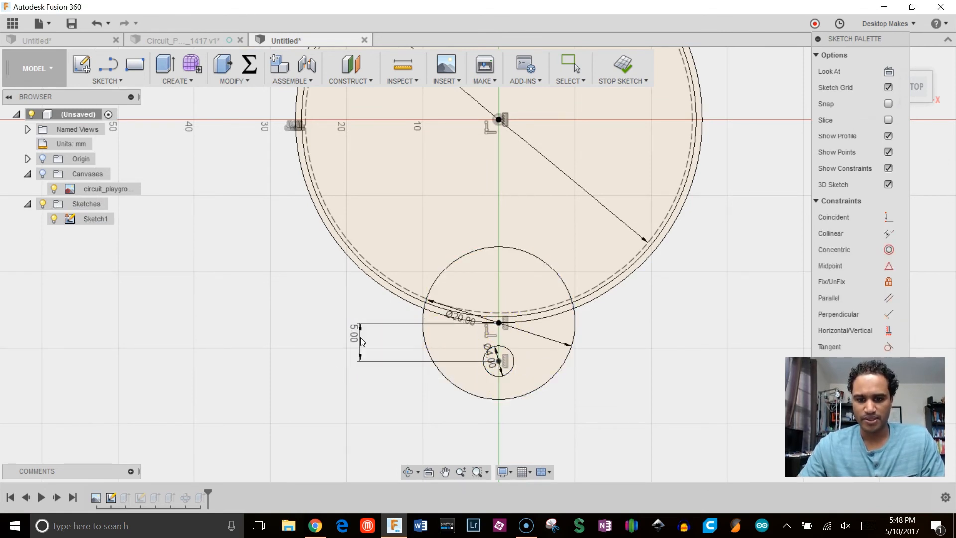
{"action": "scroll", "coordinate": [506, 409], "scroll_direction": "up", "scroll_amount": 3}
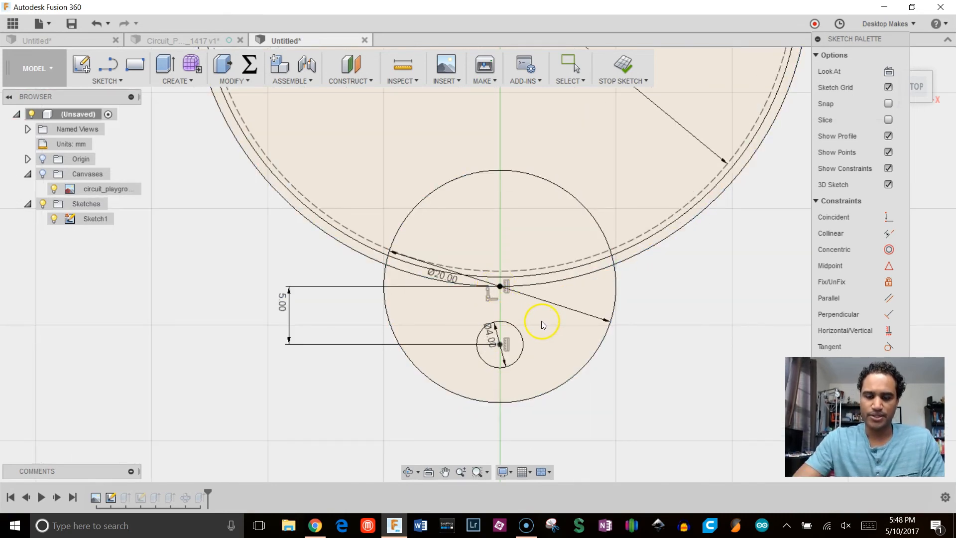
{"action": "left_click", "coordinate": [623, 65]}
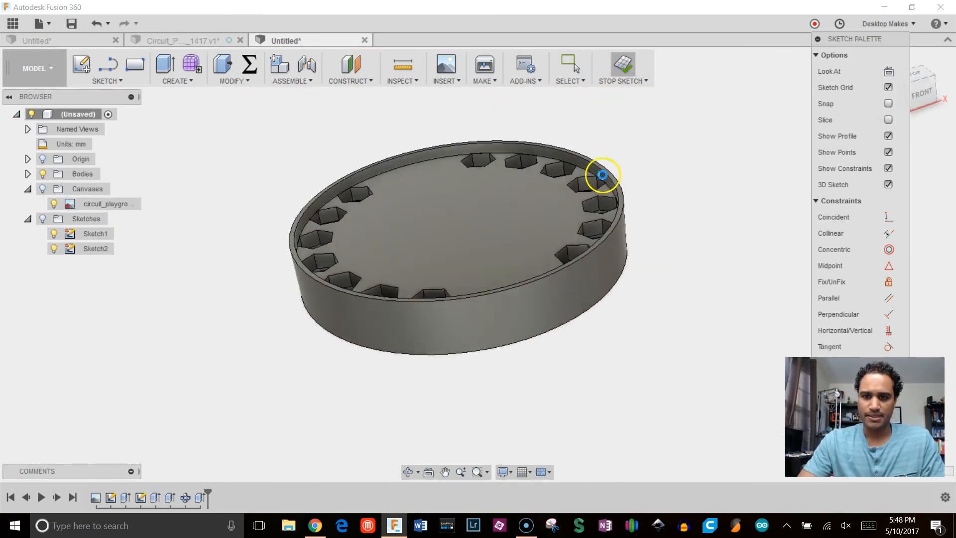
Show the sketches again and extrude the tab profile outside the disc 2 mm upward, leaving the 4 mm hole open.
{"action": "left_click", "coordinate": [43, 219]}
{"action": "mouse_move", "coordinate": [224, 192]}
{"action": "middle_mouse_down", "text": "shift"}
{"action": "mouse_move", "coordinate": [342, 186]}
{"action": "mouse_move", "coordinate": [498, 272]}
{"action": "middle_mouse_up", "text": "shift"}
{"action": "scroll", "coordinate": [608, 386], "scroll_direction": "up", "scroll_amount": 2}
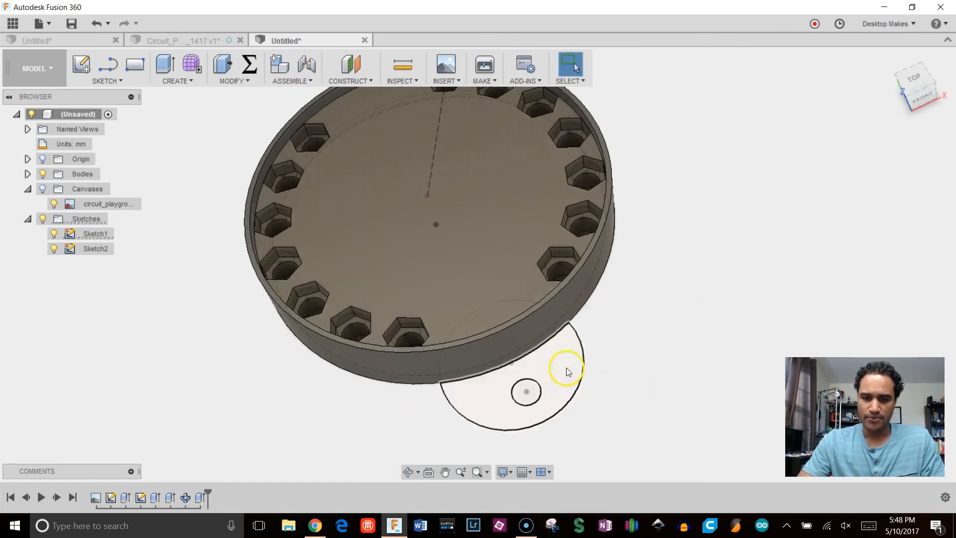
{"action": "key", "text": "e"}
{"action": "left_click", "coordinate": [565, 380]}
{"action": "middle_click_drag", "start_coordinate": [566, 380], "coordinate": [534, 271], "text": "shift"}
{"action": "left_click_drag", "start_coordinate": [534, 271], "coordinate": [534, 249]}
{"action": "type", "text": "2"}
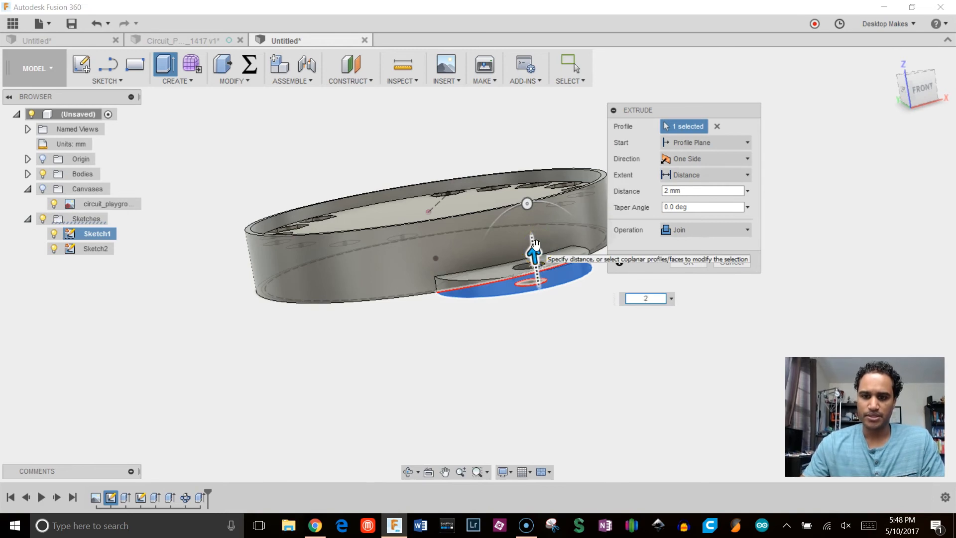
{"action": "key", "text": "Return"}
Fillet the two vertical edges where the mounting tab meets the disc's wall with a 20 mm radius.
{"action": "scroll", "coordinate": [320, 333], "scroll_direction": "up", "scroll_amount": 2}
{"action": "key", "text": "f"}
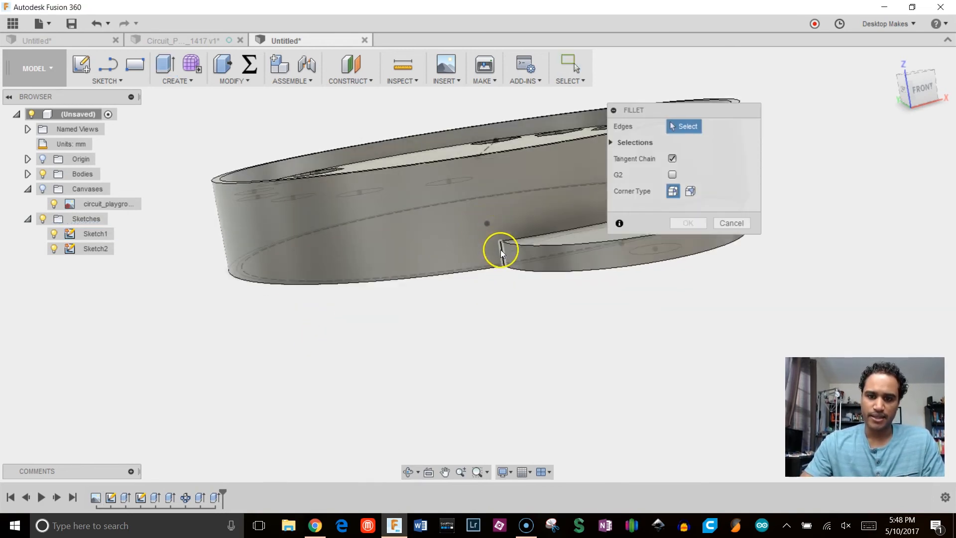
{"action": "left_click", "coordinate": [501, 250]}
{"action": "middle_click_drag", "start_coordinate": [410, 267], "coordinate": [474, 261], "text": "shift"}
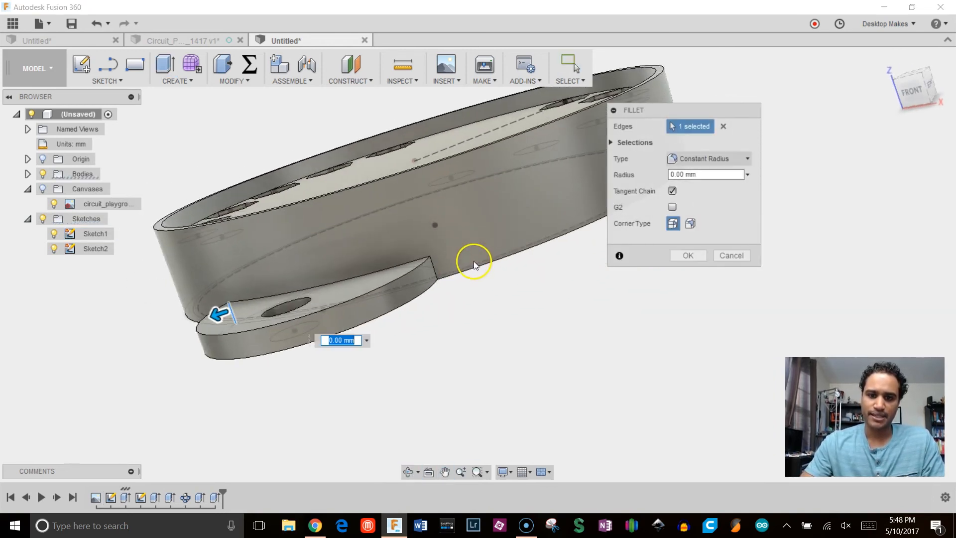
{"action": "left_click", "coordinate": [438, 264]}
{"action": "left_click_drag", "start_coordinate": [438, 265], "coordinate": [484, 261]}
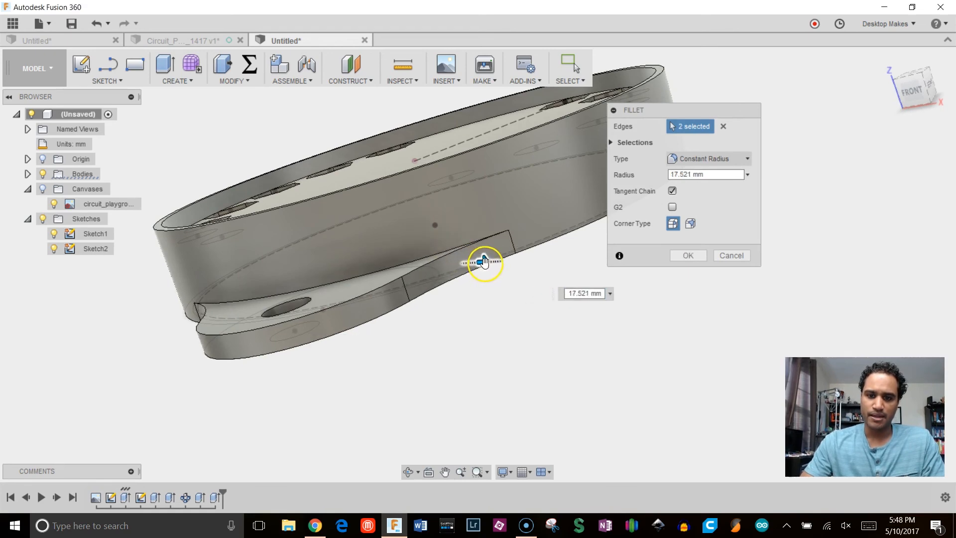
{"action": "type", "text": "20"}
{"action": "key", "text": "Return"}
{"action": "middle_click_drag", "start_coordinate": [597, 275], "coordinate": [443, 331], "text": "shift"}
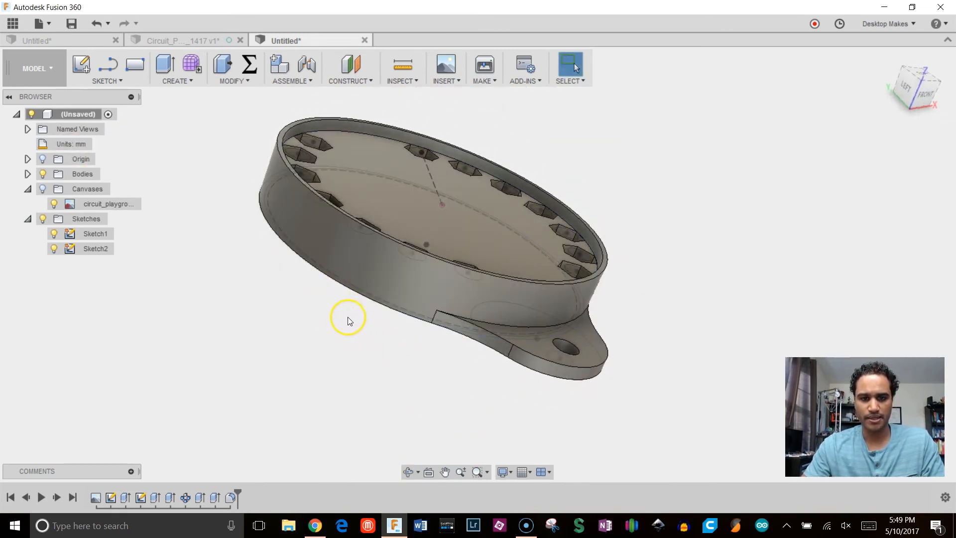
Mirror the tab extrusion and its fillet across the vertical origin plane to put a second tab on the disc's opposite side.
{"action": "left_click", "coordinate": [184, 80]}
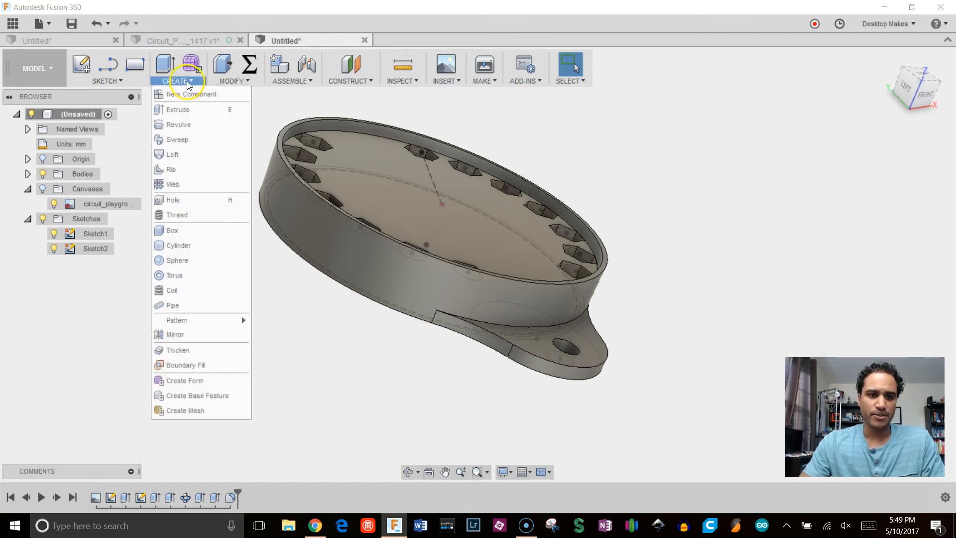
{"action": "left_click", "coordinate": [182, 330]}
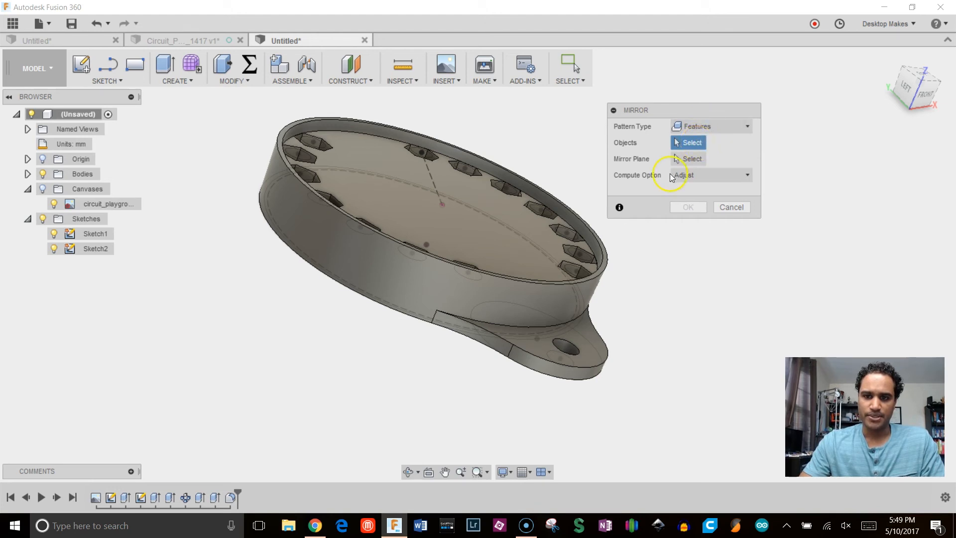
{"action": "left_click", "coordinate": [213, 501]}
{"action": "left_click", "coordinate": [230, 500]}
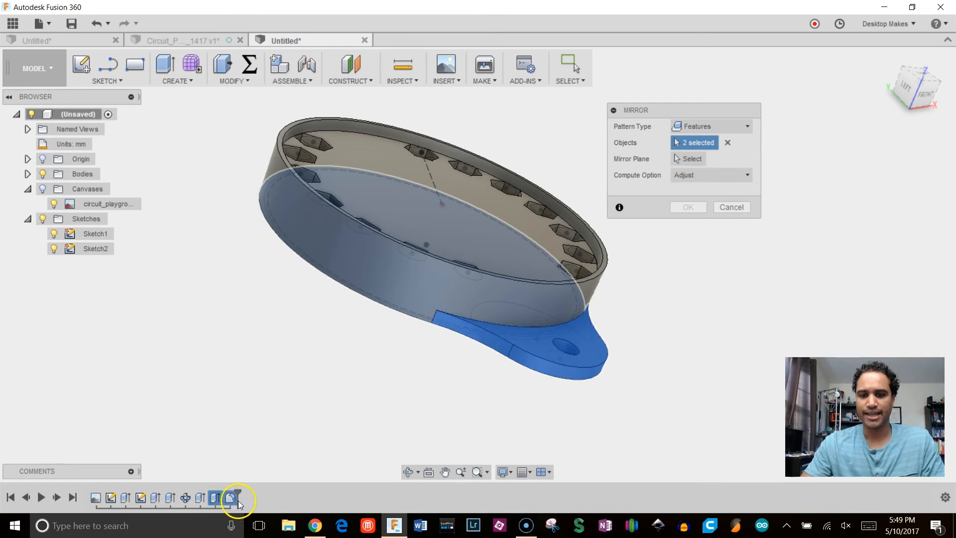
{"action": "left_click", "coordinate": [678, 158]}
{"action": "middle_click_drag", "start_coordinate": [509, 129], "coordinate": [479, 202], "text": "shift"}
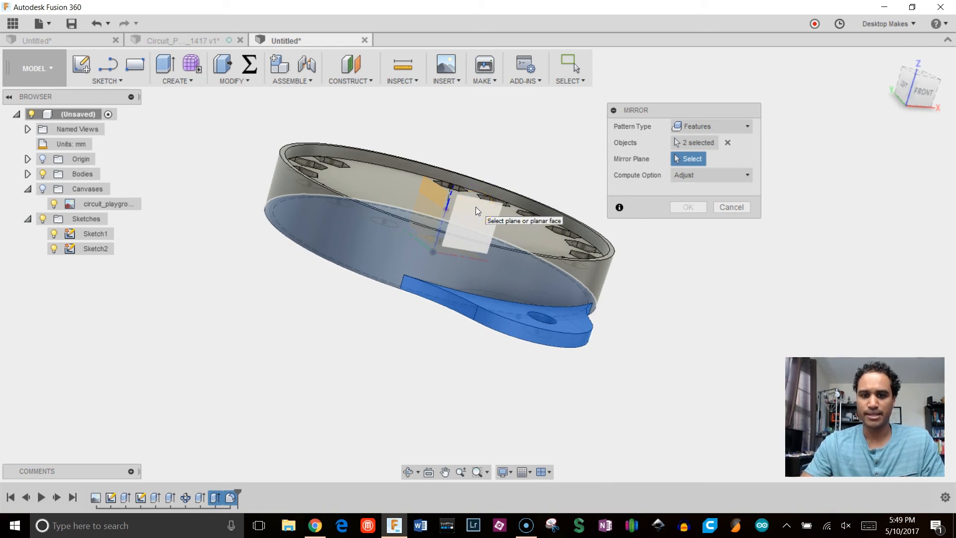
{"action": "left_click", "coordinate": [476, 211]}
{"action": "middle_click_drag", "start_coordinate": [423, 239], "coordinate": [255, 272], "text": "shift"}
{"action": "middle_click_drag", "start_coordinate": [229, 215], "coordinate": [258, 270], "text": "shift"}
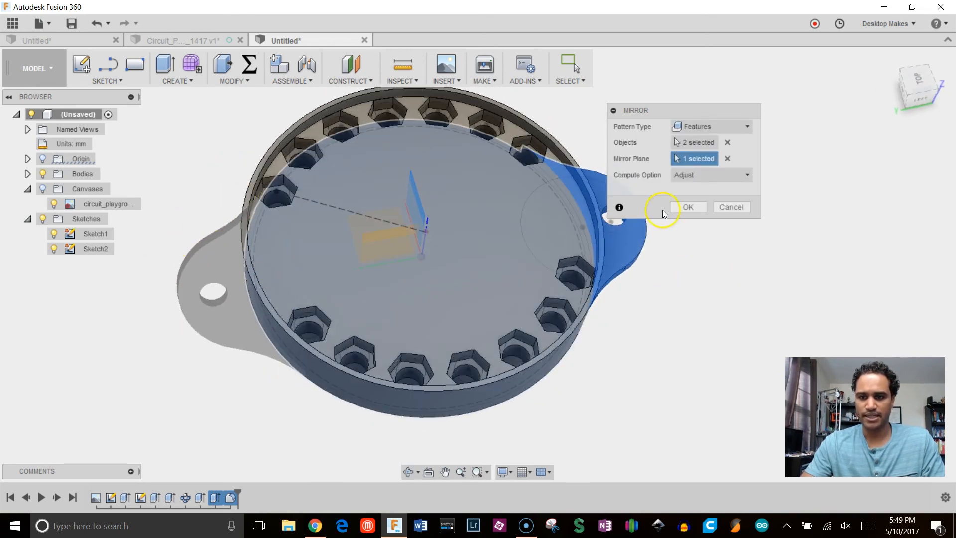
{"action": "left_click", "coordinate": [686, 207]}
Hide all sketches so only the solid holder is displayed.
{"action": "left_click", "coordinate": [43, 220]}
{"action": "mouse_move", "coordinate": [715, 241]}
{"action": "middle_mouse_down", "text": "shift"}
{"action": "mouse_move", "coordinate": [679, 292]}
{"action": "mouse_move", "coordinate": [674, 252]}
{"action": "mouse_move", "coordinate": [664, 305]}
{"action": "mouse_move", "coordinate": [611, 341]}
{"action": "mouse_move", "coordinate": [687, 341]}
{"action": "mouse_move", "coordinate": [675, 330]}
{"action": "mouse_move", "coordinate": [668, 198]}
{"action": "mouse_move", "coordinate": [662, 335]}
{"action": "middle_mouse_up", "text": "shift"}
{"action": "key", "text": "Escape"}
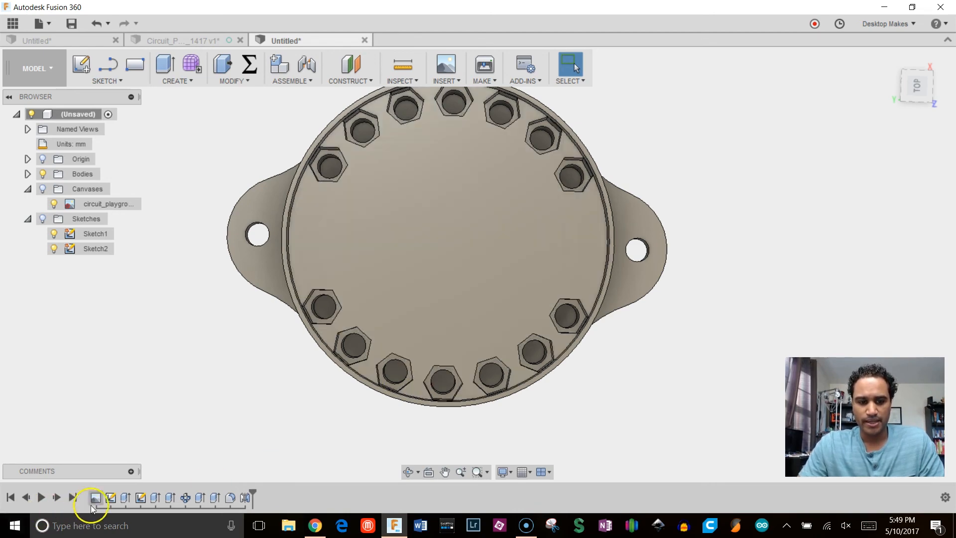
{"action": "double_click", "coordinate": [112, 498]}
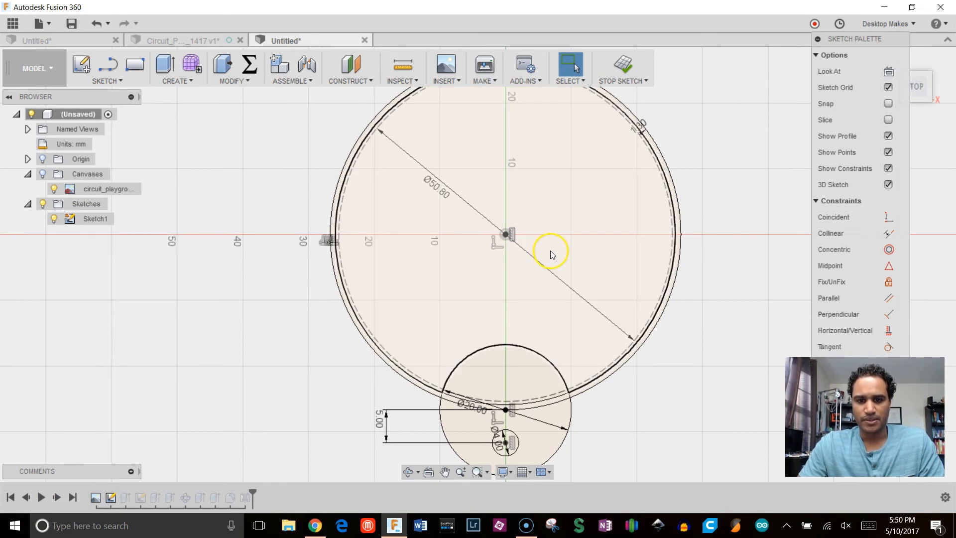
{"action": "key", "text": "c"}
{"action": "left_click", "coordinate": [506, 235]}
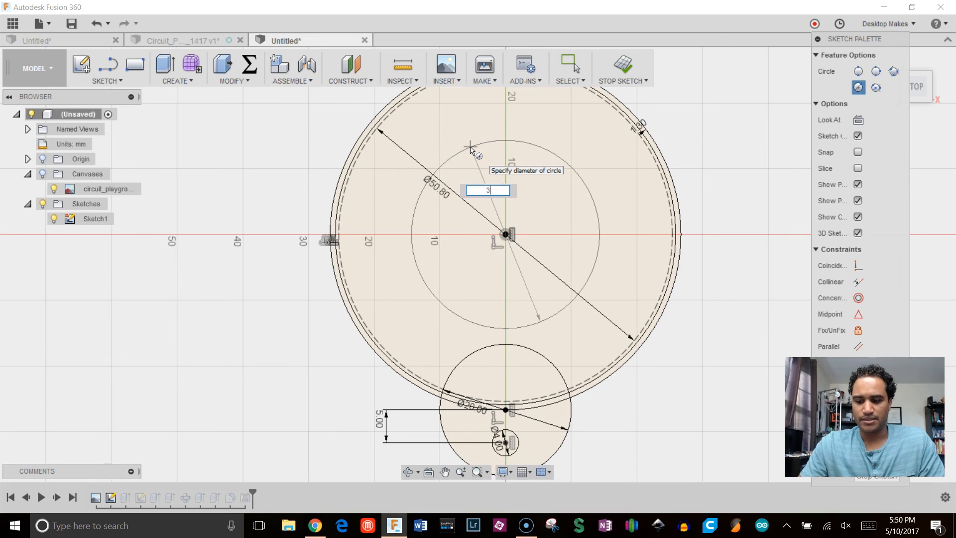
{"action": "type", "text": "38"}
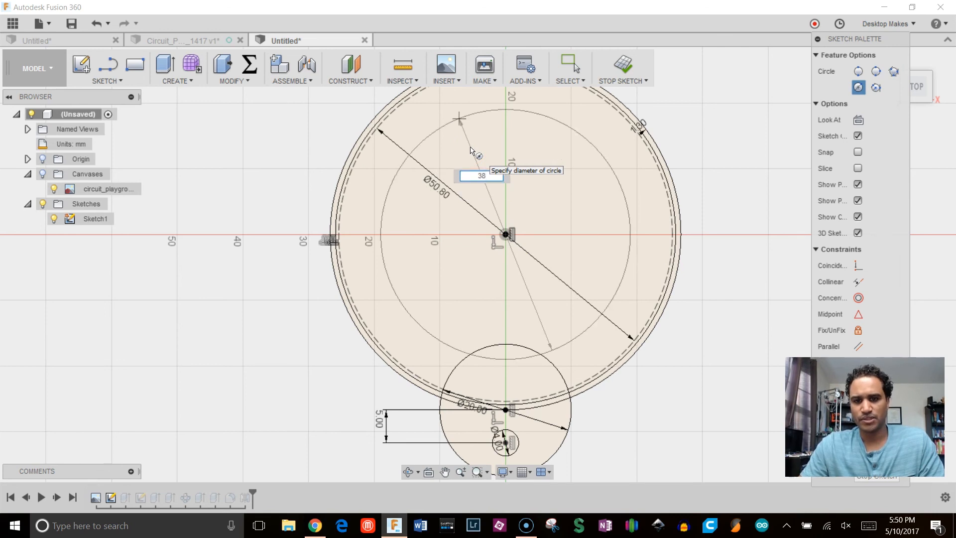
{"action": "key", "text": "Escape"}
{"action": "scroll", "coordinate": [583, 215], "scroll_direction": "down", "scroll_amount": 3}
{"action": "left_click", "coordinate": [626, 86]}
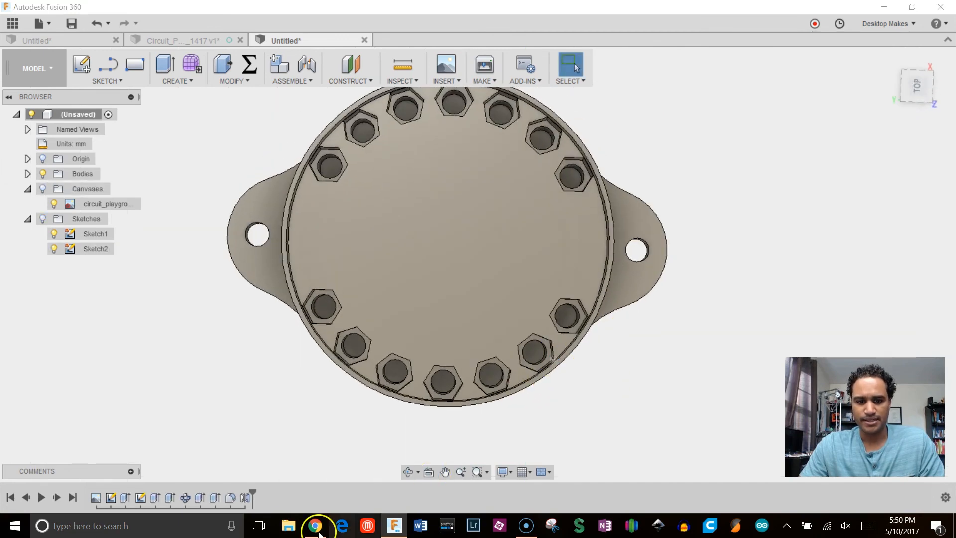
Edit the pad-hole sketch, add a 38 mm diameter circle centred on the origin, and finish the sketch.
{"action": "double_click", "coordinate": [139, 497]}
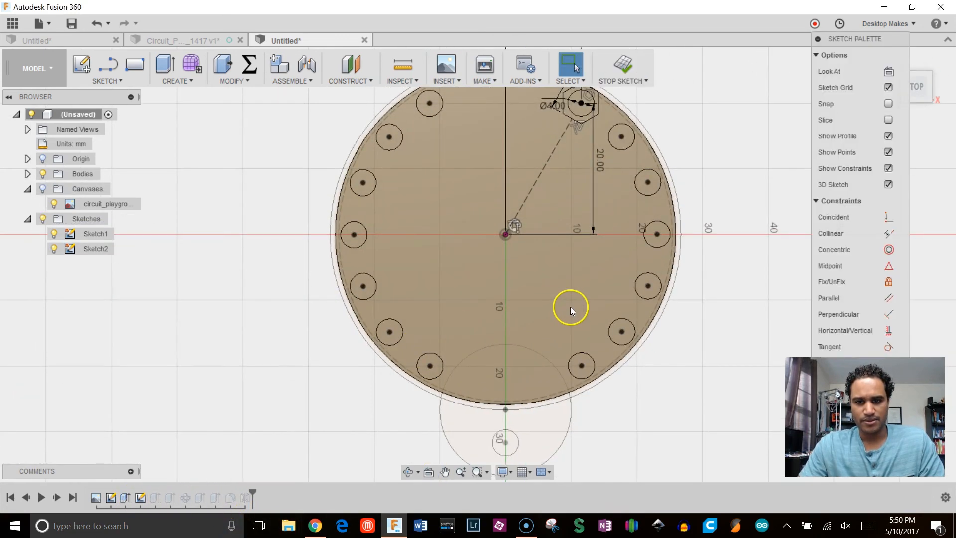
{"action": "key", "text": "c"}
{"action": "left_click", "coordinate": [505, 234]}
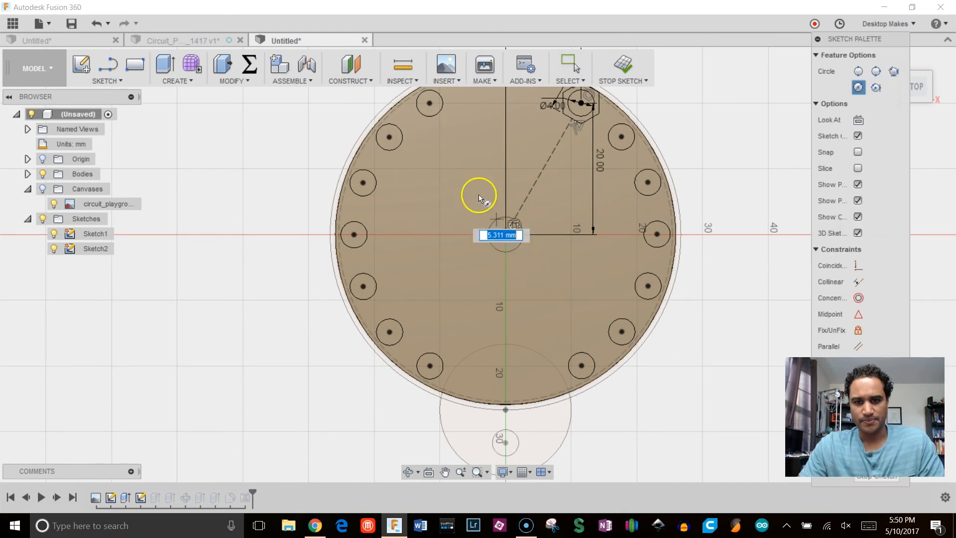
{"action": "type", "text": "38"}
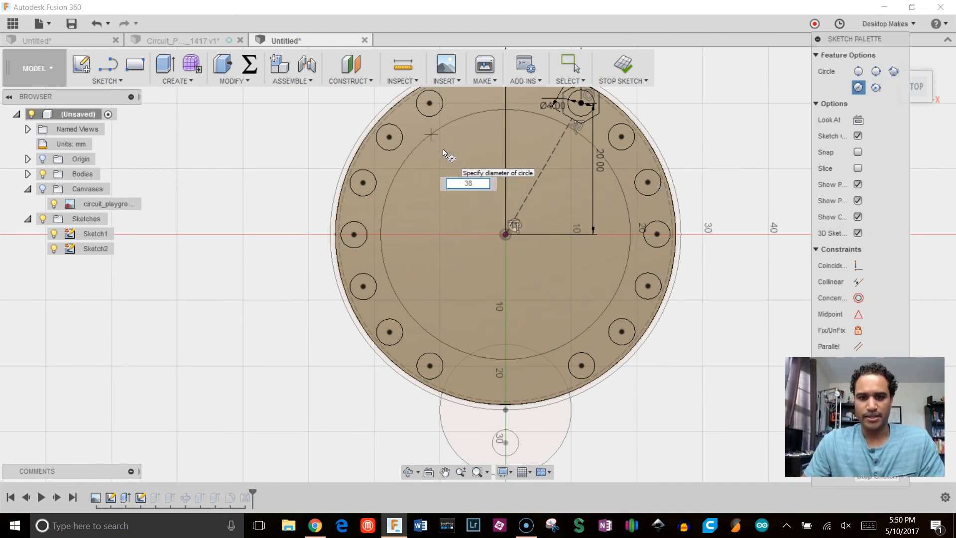
{"action": "key", "text": "Return"}
{"action": "key", "text": "Escape"}
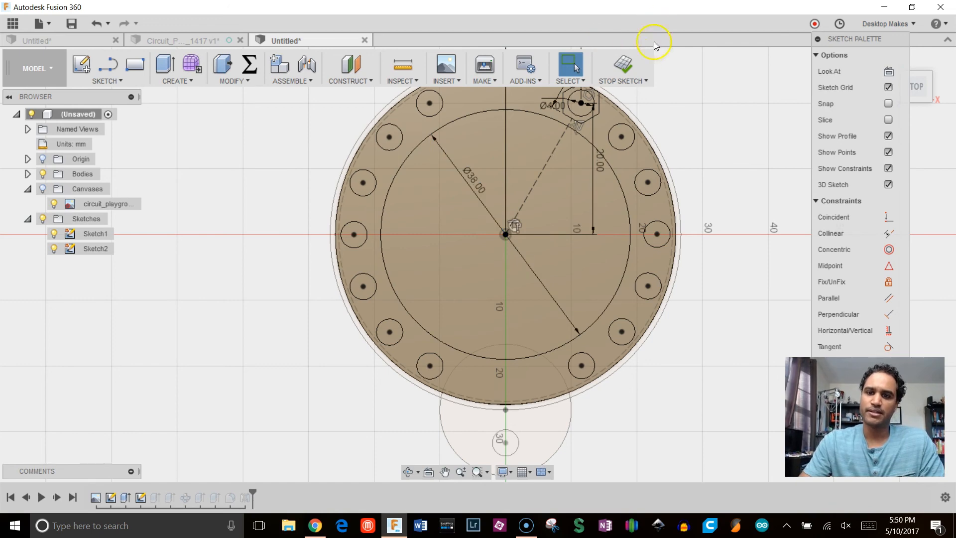
{"action": "left_click", "coordinate": [613, 72]}
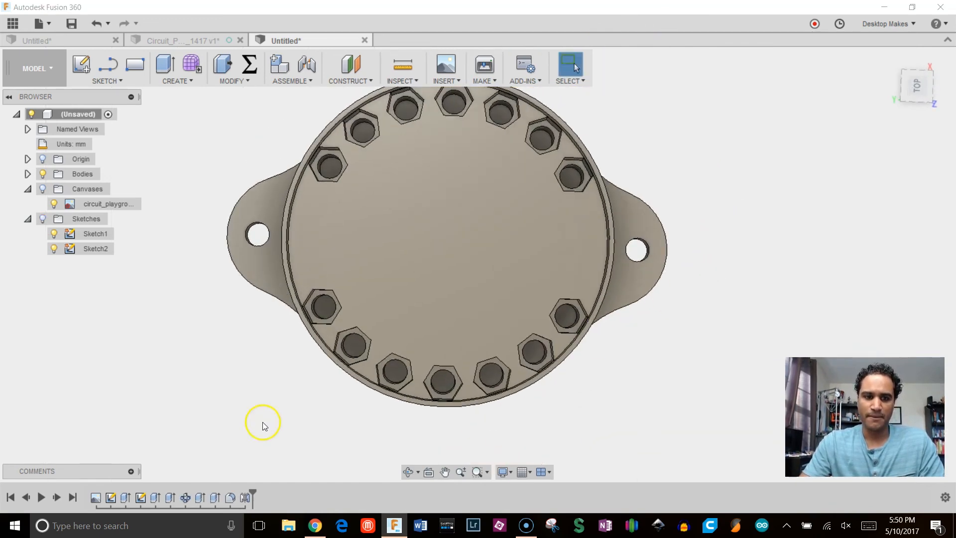
Show the sketches and extrude the 38 mm circle downward as a cut with extent All, opening the disc's centre.
{"action": "left_click", "coordinate": [43, 219]}
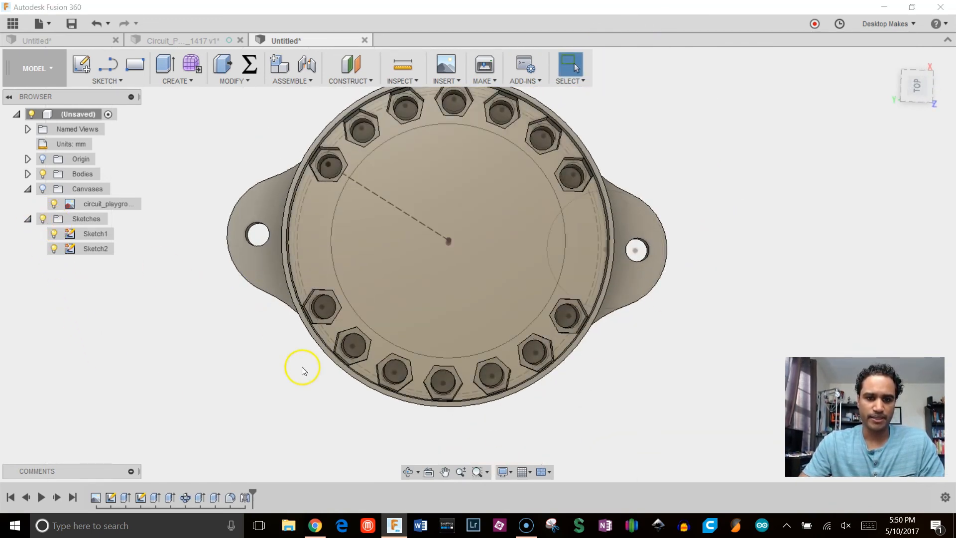
{"action": "middle_click_drag", "start_coordinate": [278, 327], "coordinate": [321, 395], "text": "shift"}
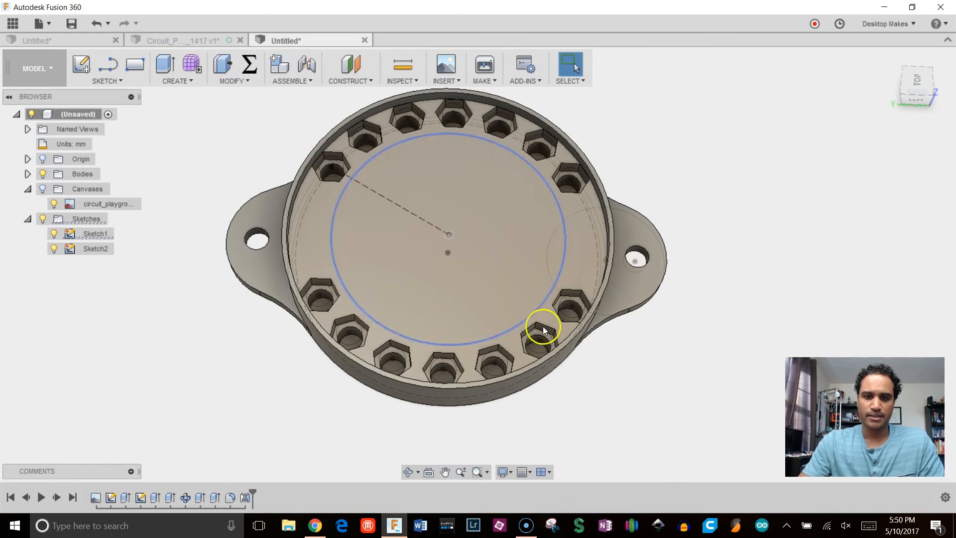
{"action": "key", "text": "e"}
{"action": "middle_click_drag", "start_coordinate": [597, 357], "coordinate": [664, 316], "text": "shift"}
{"action": "left_click", "coordinate": [515, 242]}
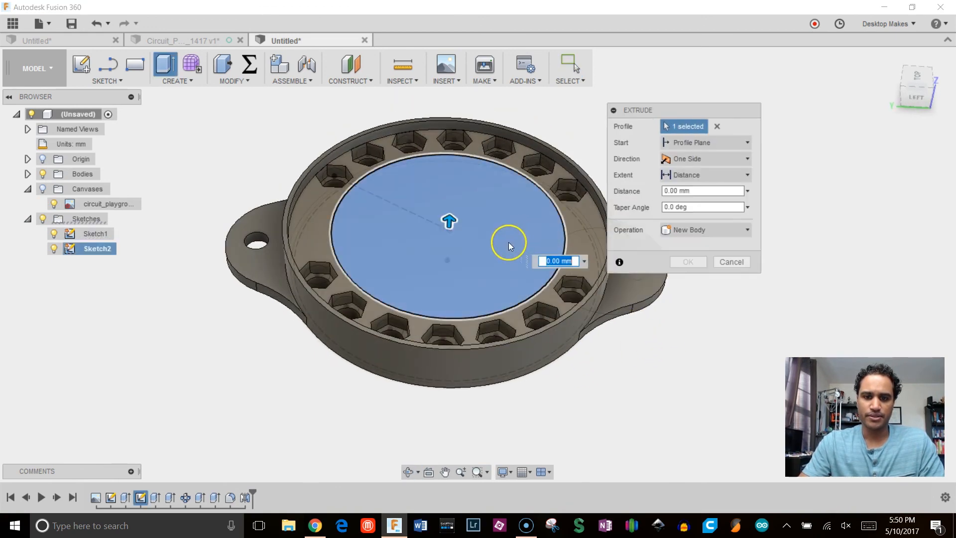
{"action": "left_click_drag", "start_coordinate": [450, 220], "coordinate": [458, 259]}
{"action": "left_click", "coordinate": [703, 175]}
{"action": "left_click", "coordinate": [699, 222]}
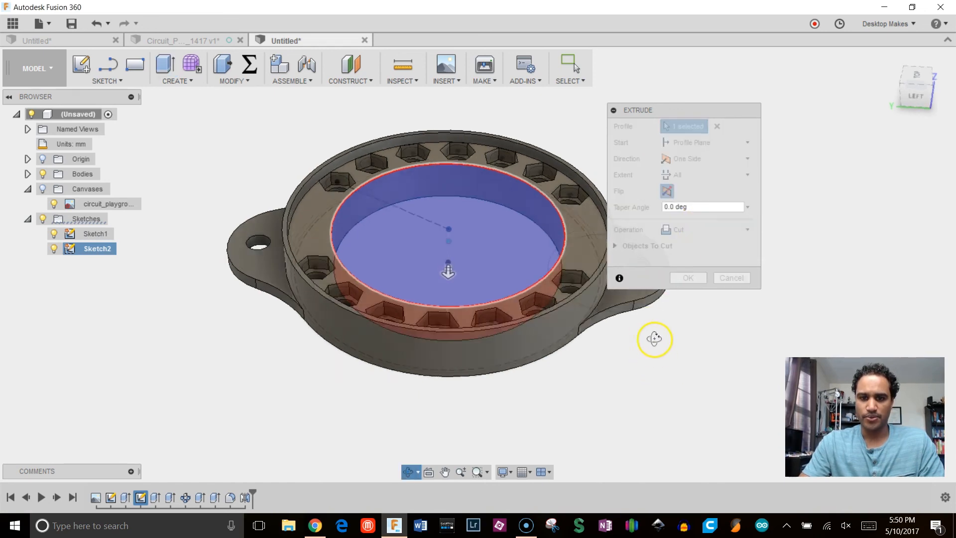
{"action": "middle_click_drag", "start_coordinate": [651, 338], "coordinate": [683, 288], "text": "shift"}
{"action": "left_click", "coordinate": [687, 279]}
{"action": "middle_click_drag", "start_coordinate": [707, 199], "coordinate": [706, 254], "text": "shift"}
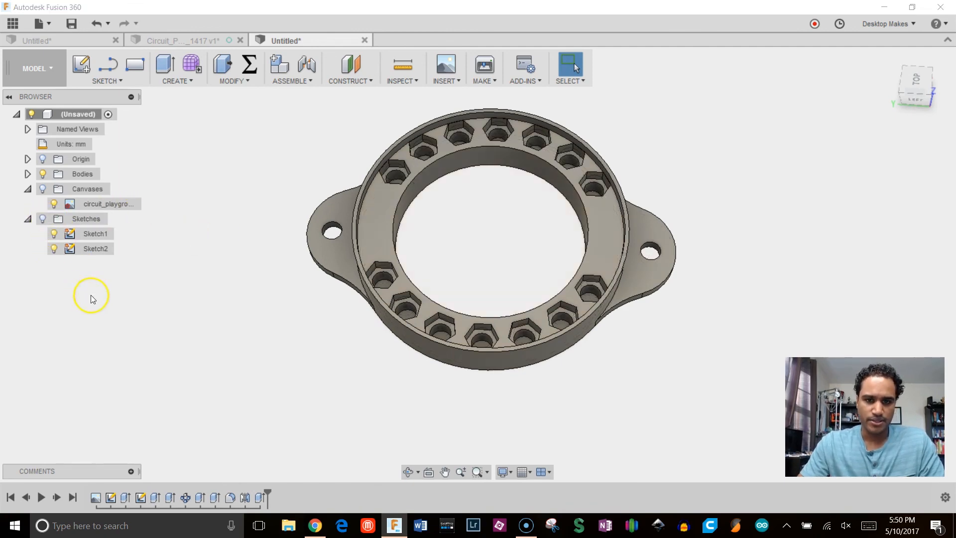
{"action": "middle_click_drag", "start_coordinate": [560, 229], "coordinate": [539, 237], "text": "shift"}
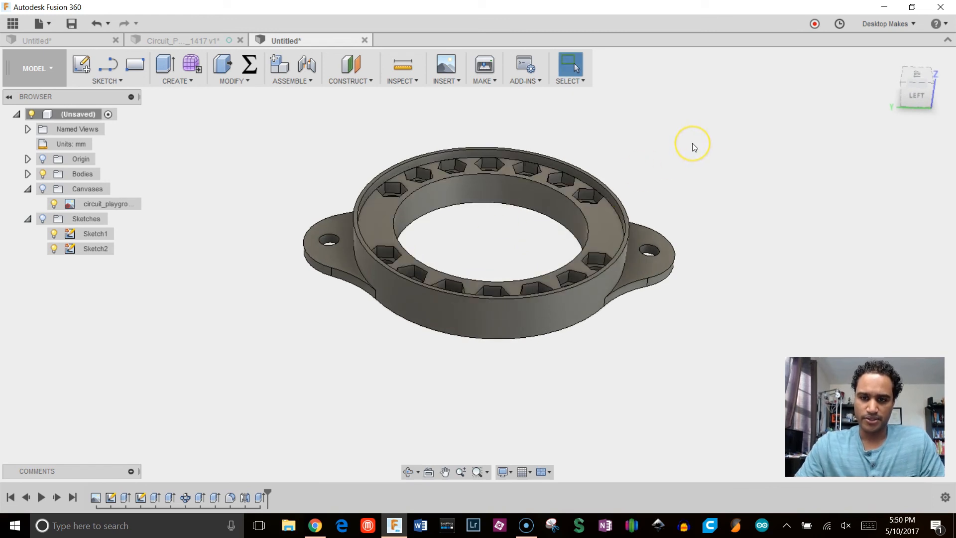